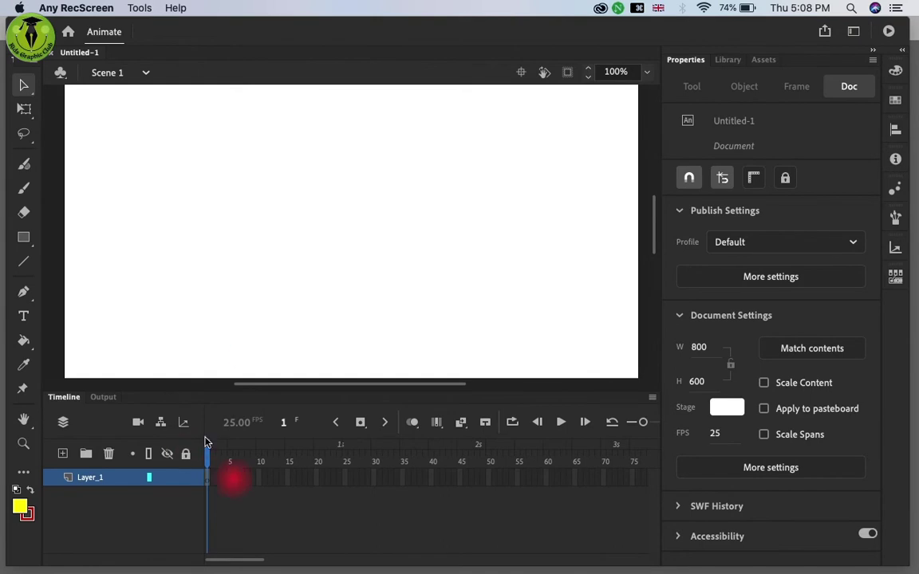
Step: Draw a yellow-filled square with a red stroke, about 100 px wide, in the lower-left area of the stage
left_click(25, 238)
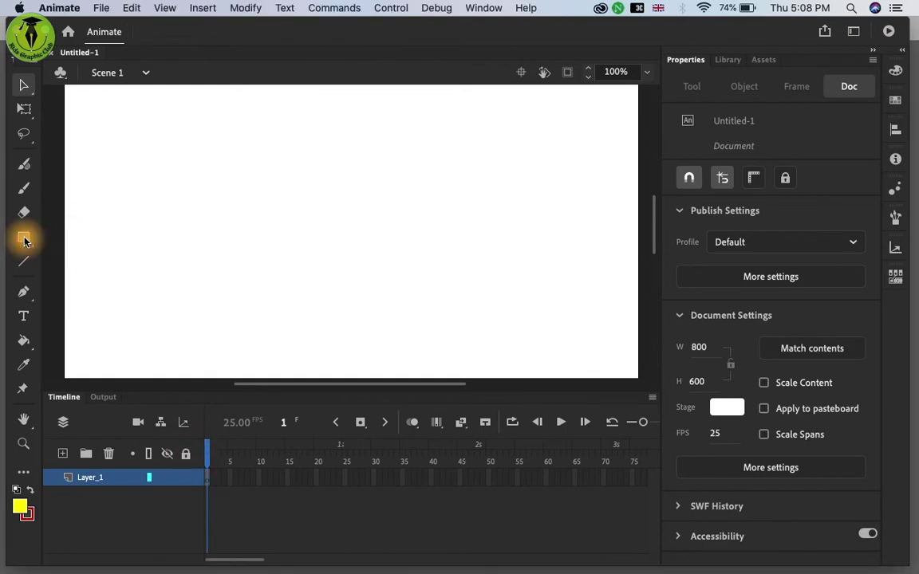
left_click(26, 241)
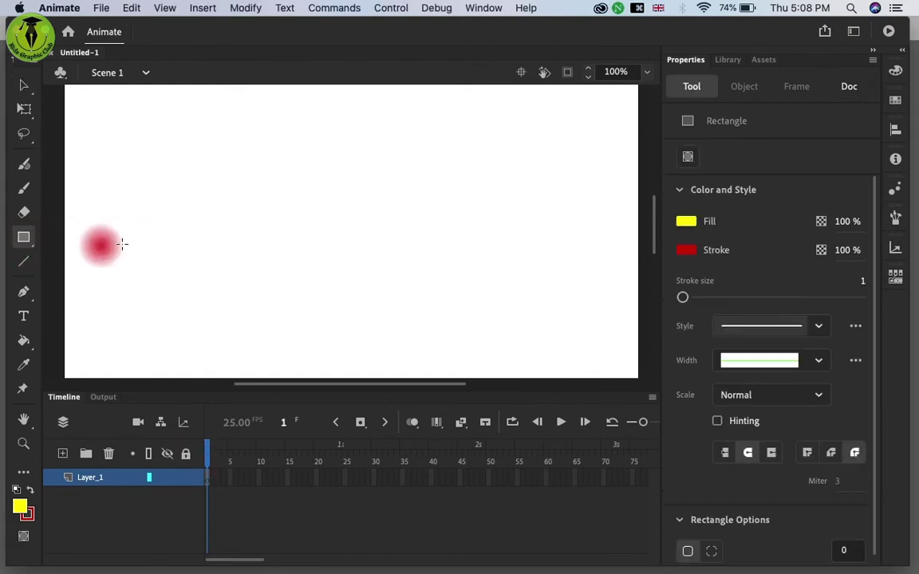
left_click_drag(168, 251, 240, 322)
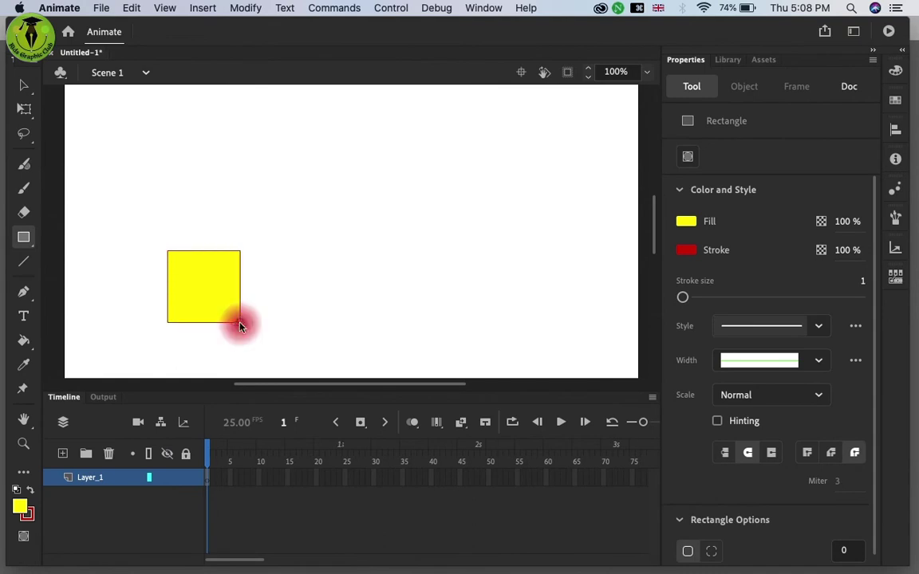
Step: Select the square's fill and stroke and convert them to a Graphic symbol with the default name
left_click(24, 85)
left_click_drag(158, 240, 266, 339)
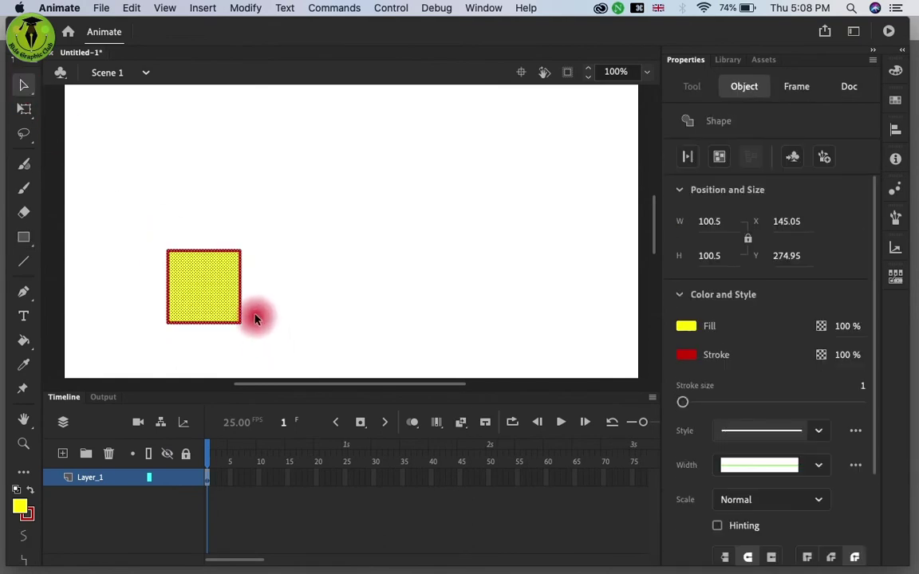
left_click(244, 9)
left_click(280, 50)
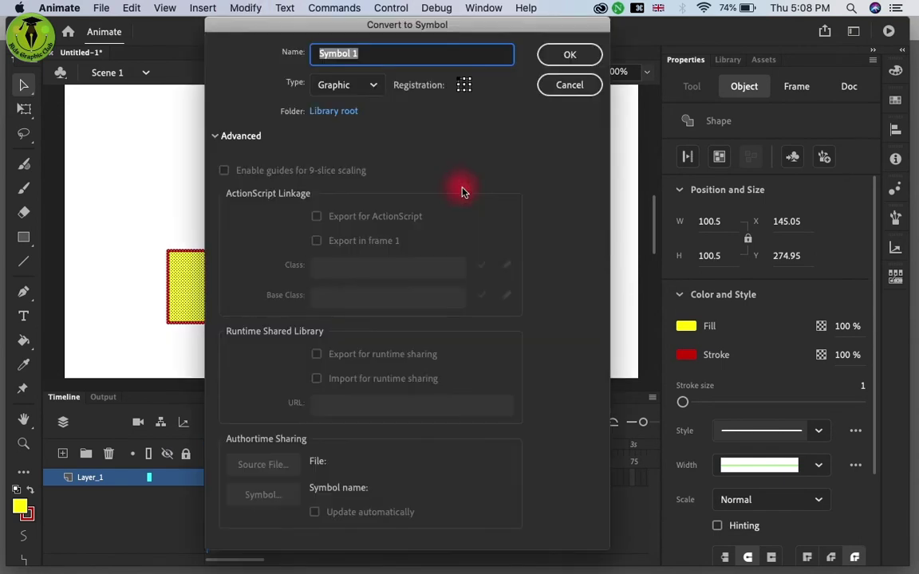
left_click(565, 57)
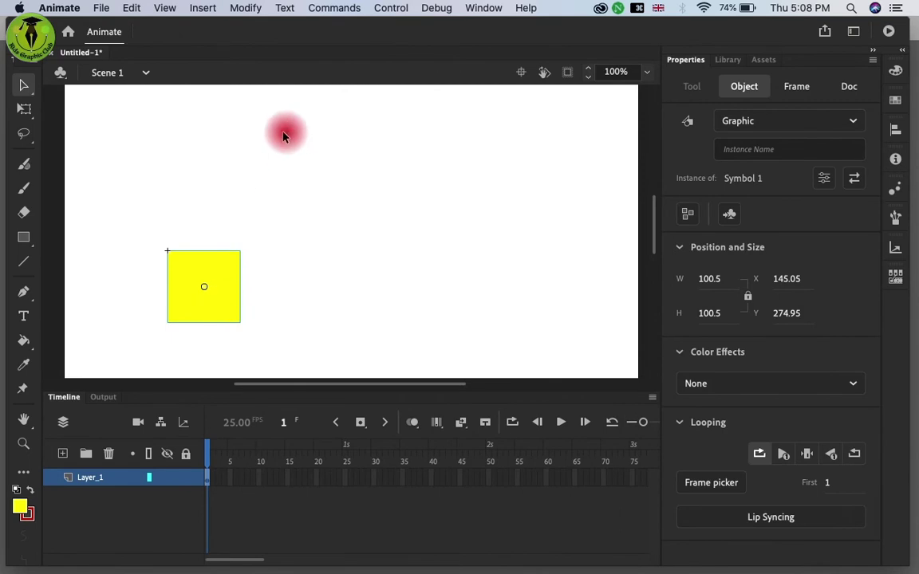
Step: Review the graphic symbol's properties from the library and close them without changes
left_click(727, 60)
left_click(714, 245)
right_click(712, 245)
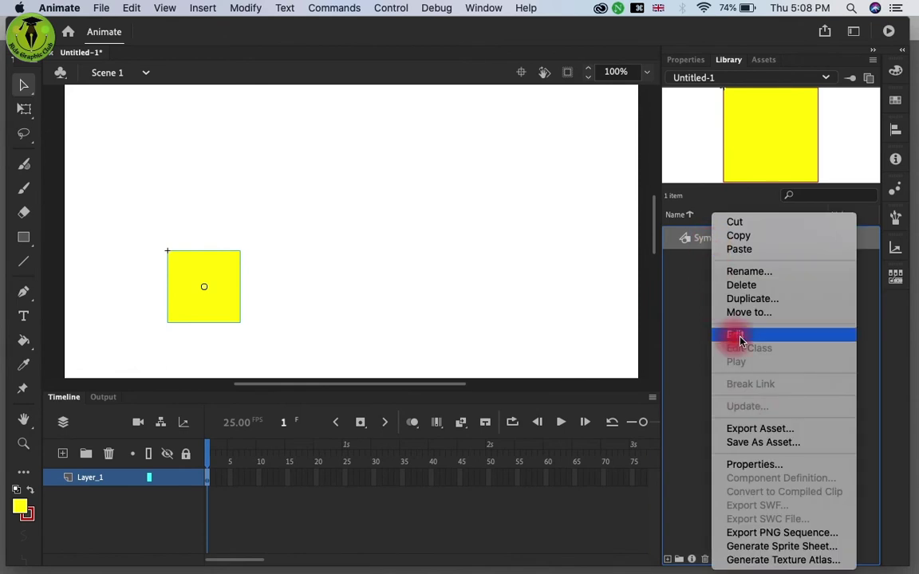
left_click(761, 464)
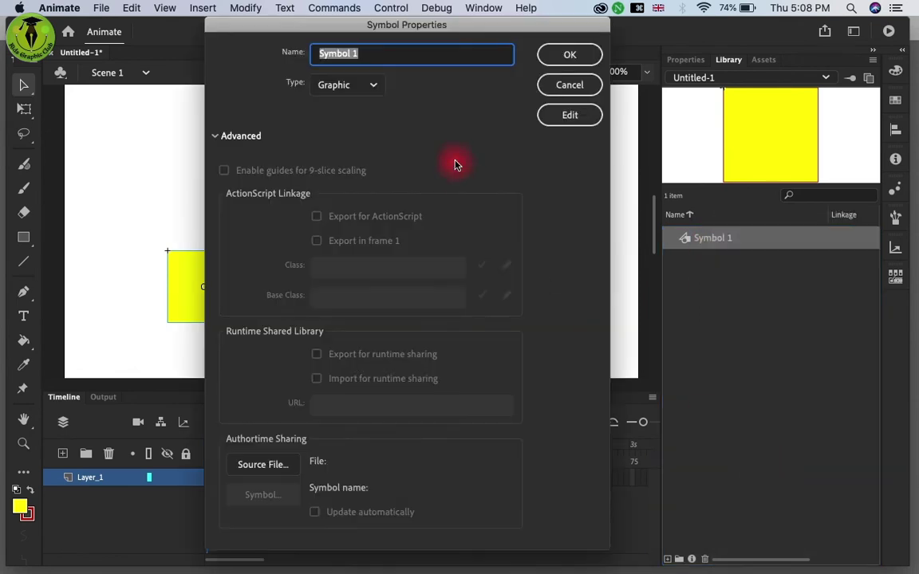
left_click(566, 86)
left_click(402, 261)
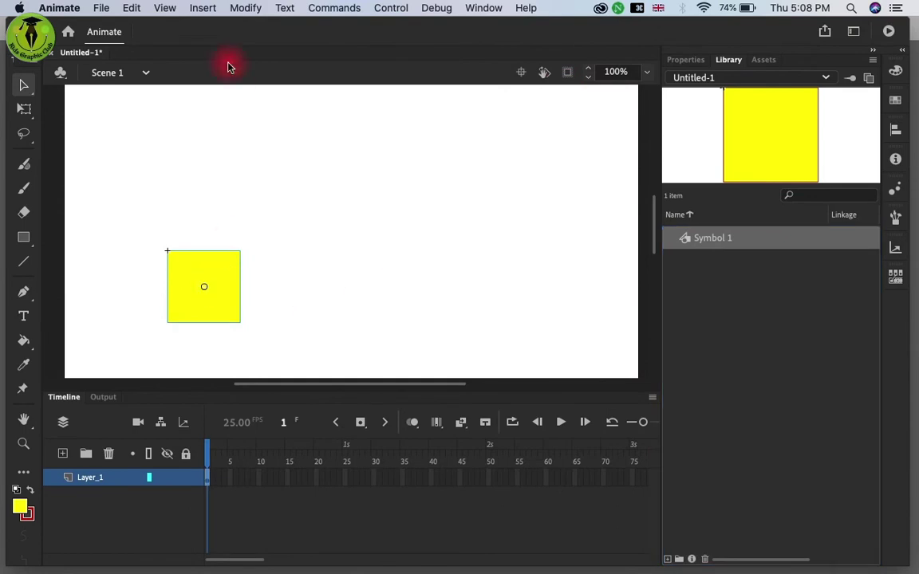
Step: Convert the graphic instance on the stage to a Movie Clip symbol named "Movie Clip 01"
left_click(243, 8)
left_click(300, 48)
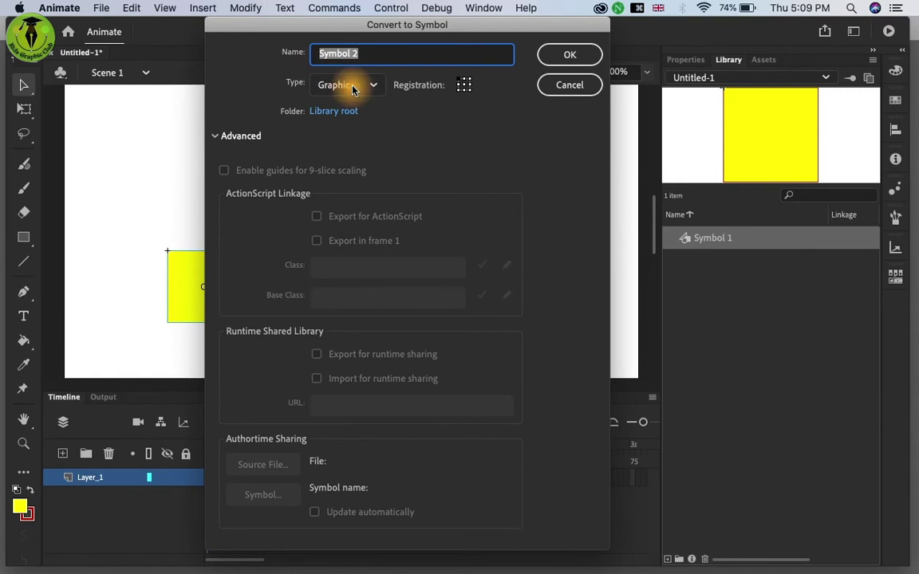
left_click(349, 86)
left_click(357, 114)
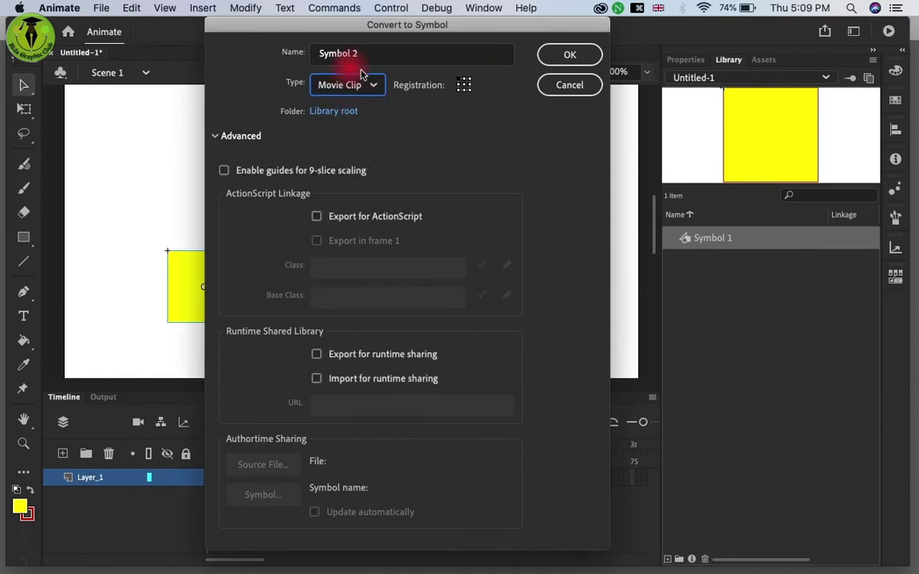
left_click_drag(363, 54, 309, 56)
type("M")
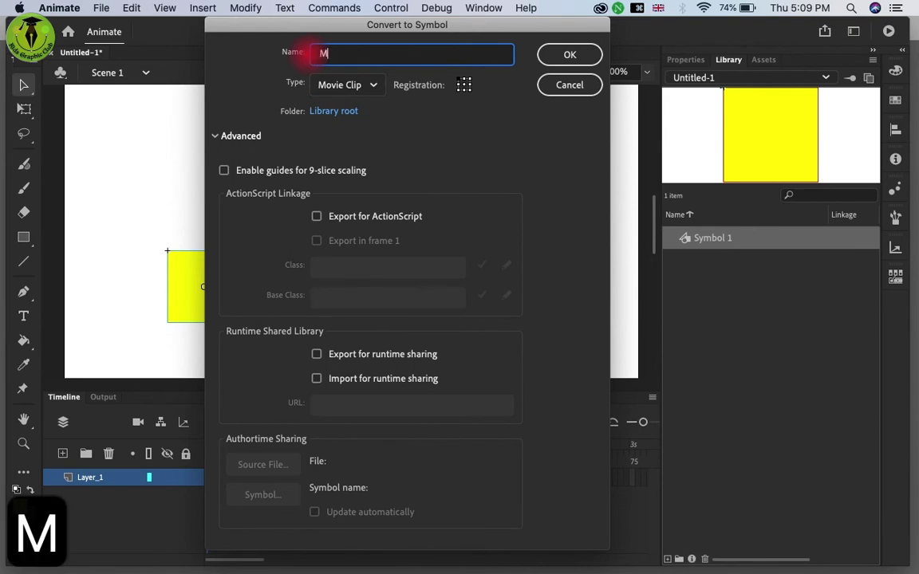
type("ovie")
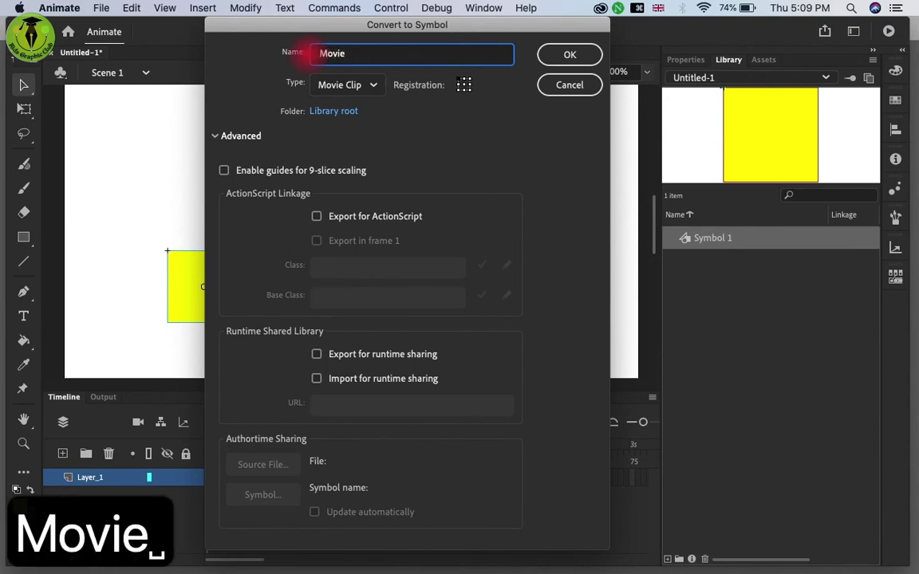
type(" Clip 01")
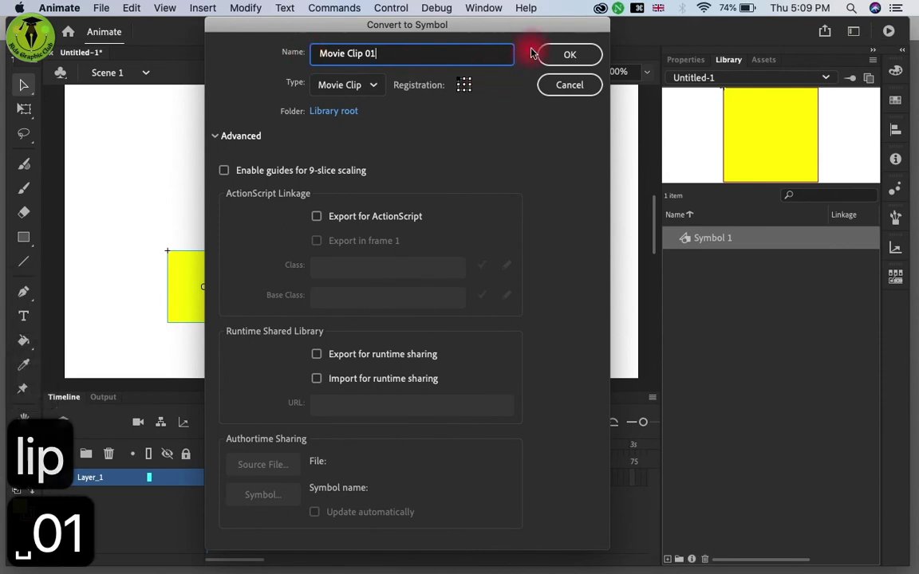
left_click(568, 55)
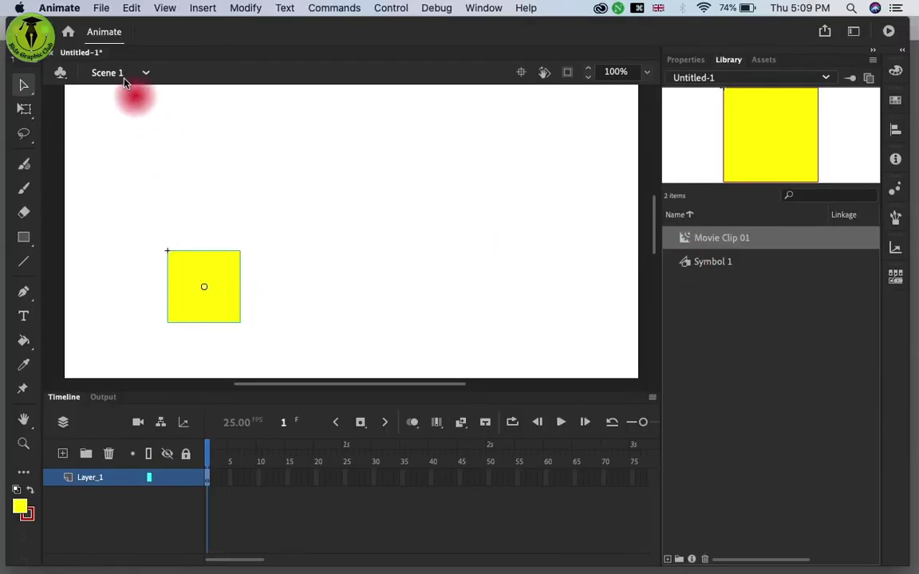
Step: Move the movie clip instance up and left to about X 62, Y 217 and reveal its symbol in the library
left_click_drag(205, 280, 135, 241)
right_click(136, 242)
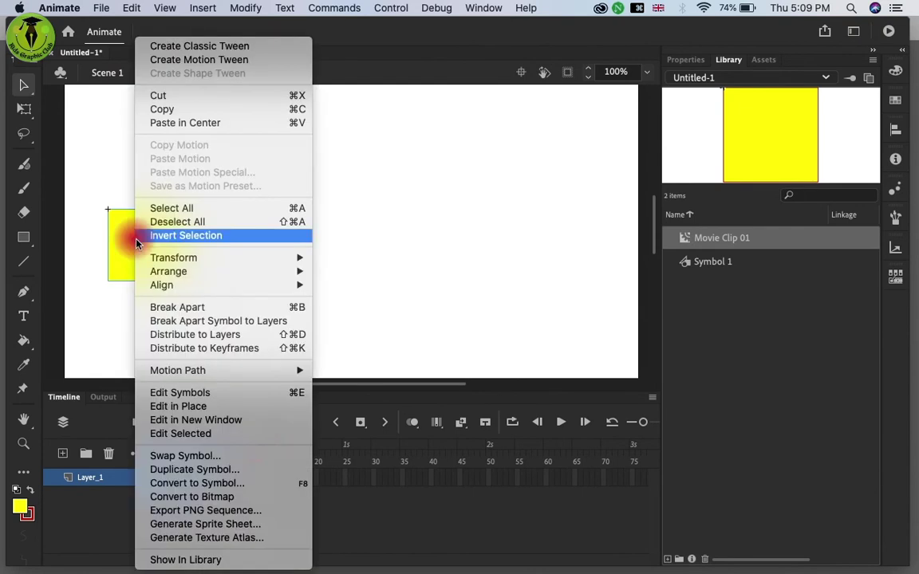
left_click(213, 561)
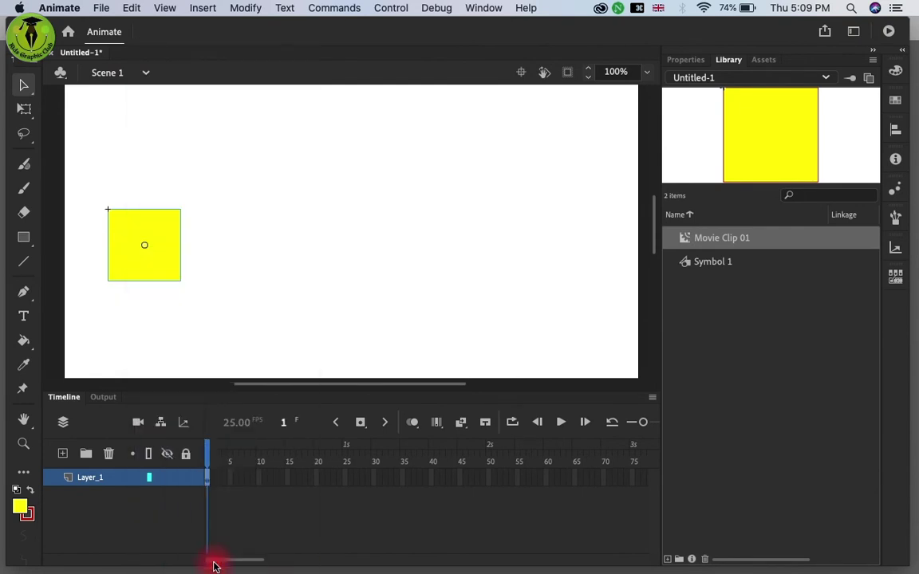
Step: Look inside the movie clip instance and return to Scene 1
left_click(174, 255)
double_click(172, 247)
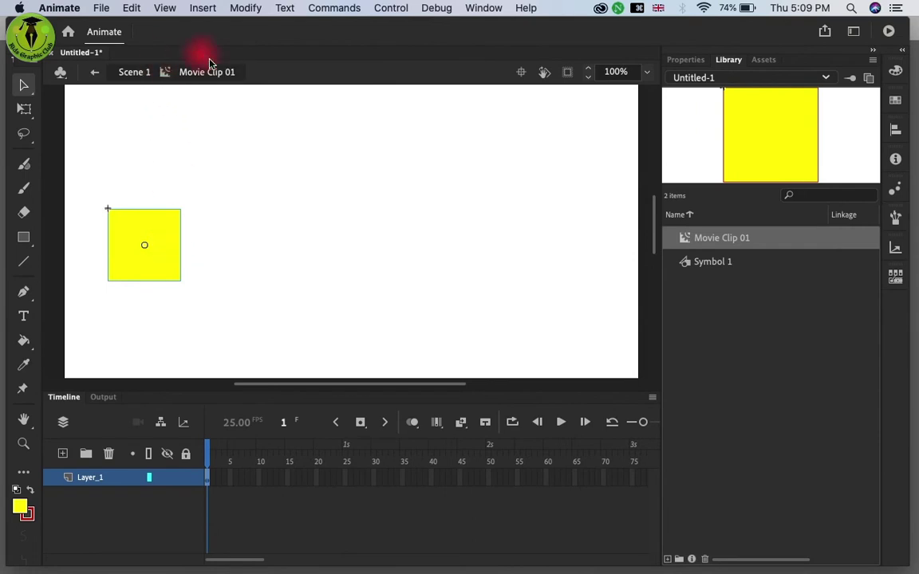
left_click(128, 73)
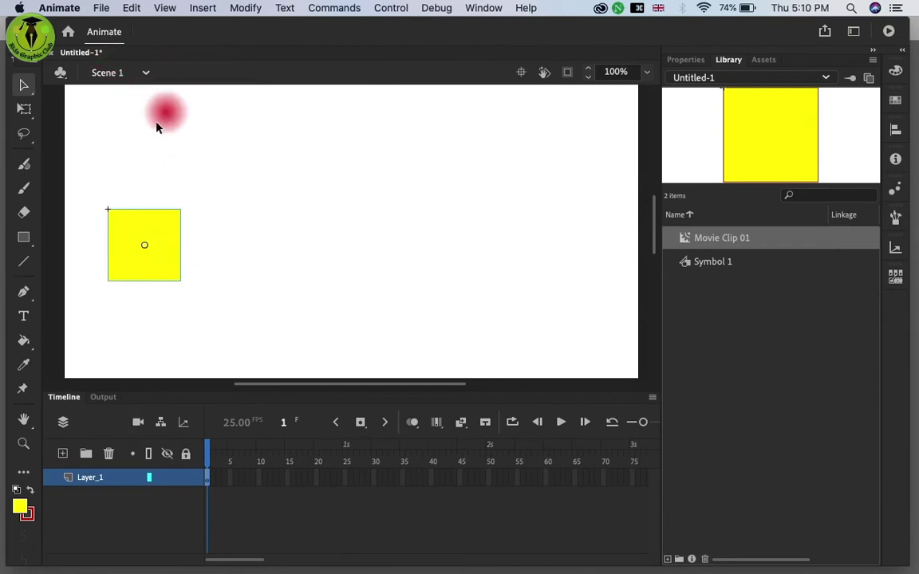
Step: Open Movie Clip 01 for in-place editing, inspect the graphic symbol nested in it, and return to the movie clip level
double_click(157, 237)
left_click(185, 70)
left_click(192, 231)
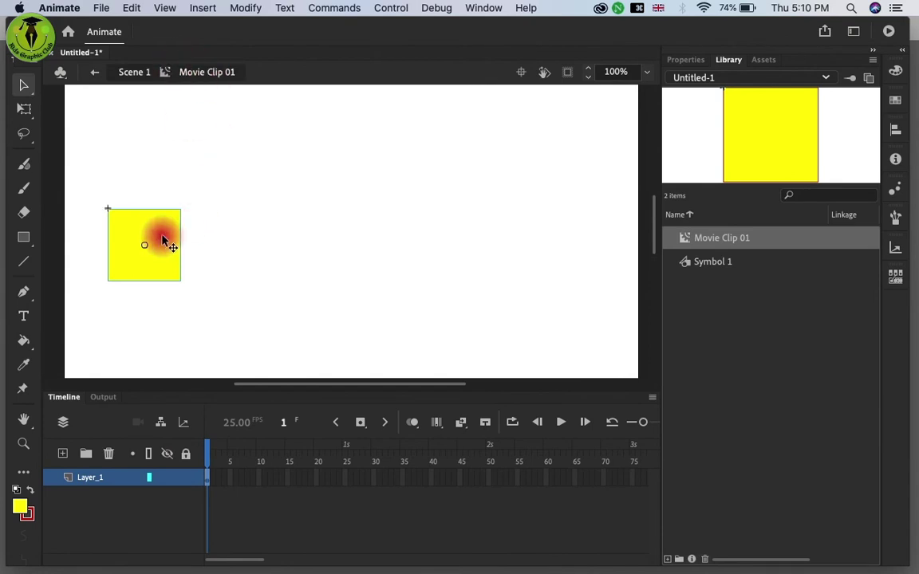
double_click(163, 240)
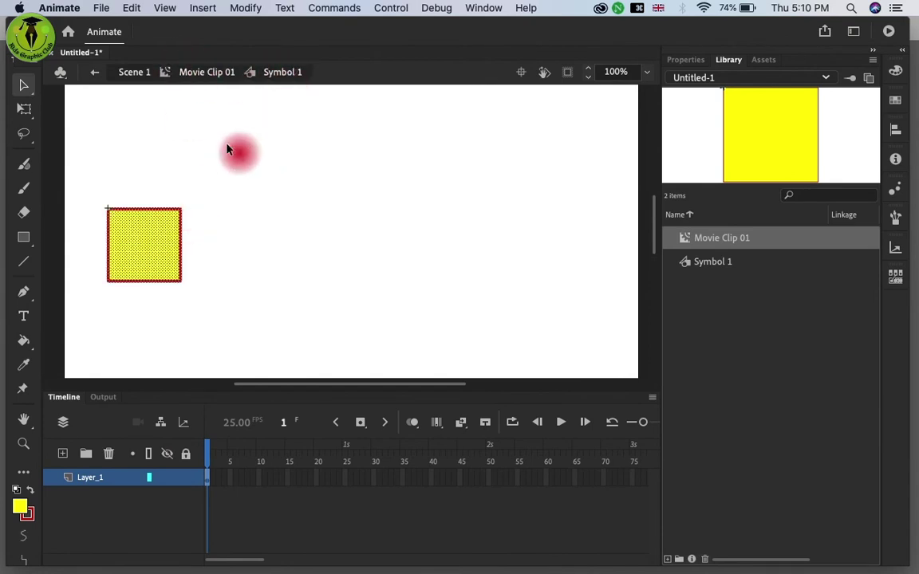
left_click(198, 73)
left_click(184, 212)
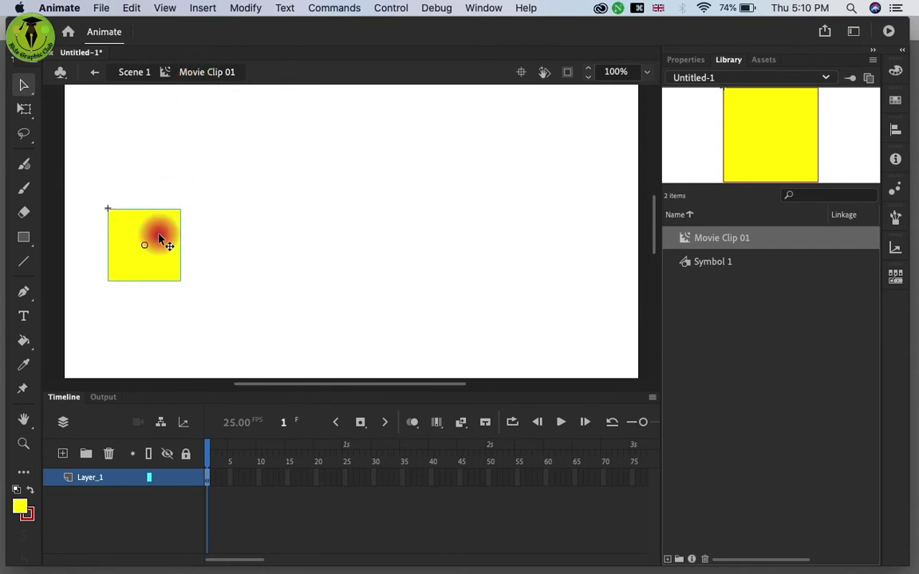
Step: Move the square inside Movie Clip 01 to about X 250, Y -24 and insert a keyframe at frame 25
left_click(279, 234)
left_click_drag(161, 266, 340, 250)
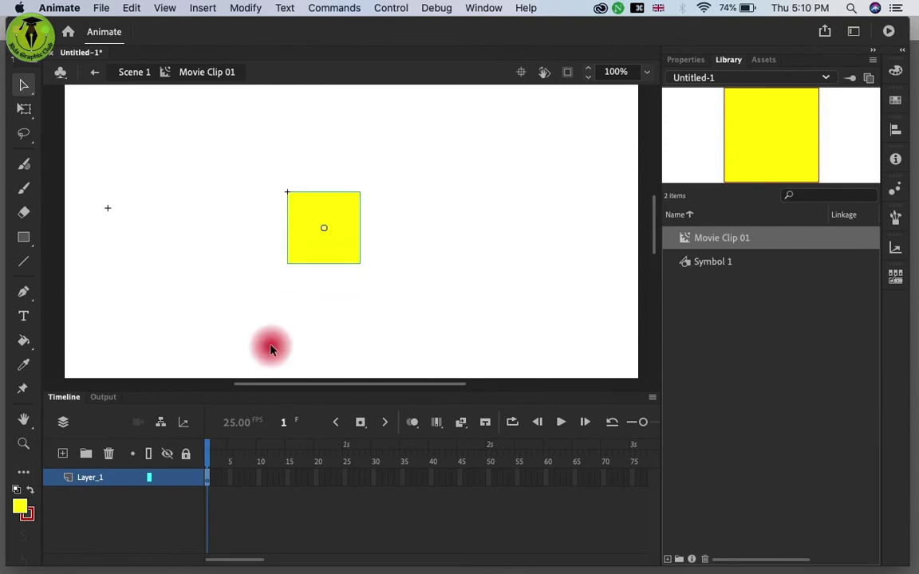
left_click(345, 479)
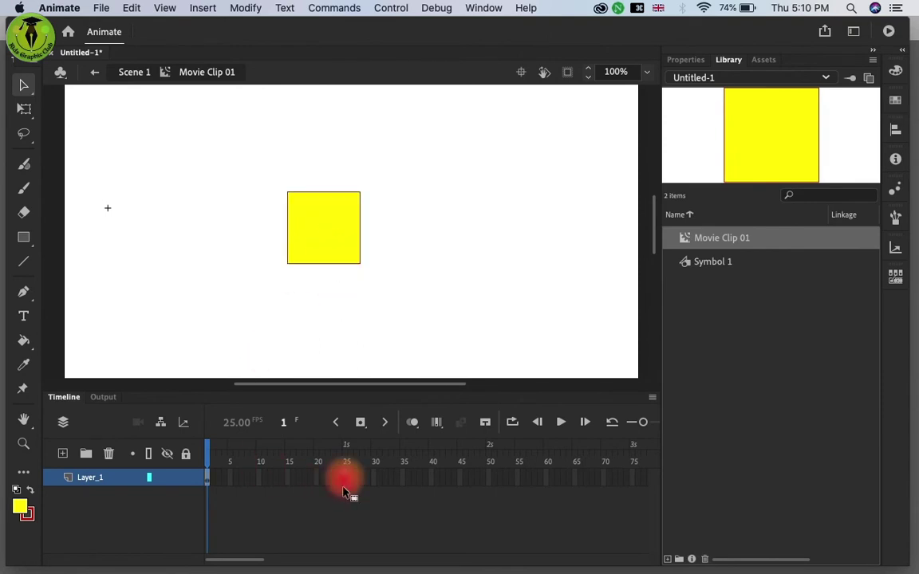
left_click(360, 424)
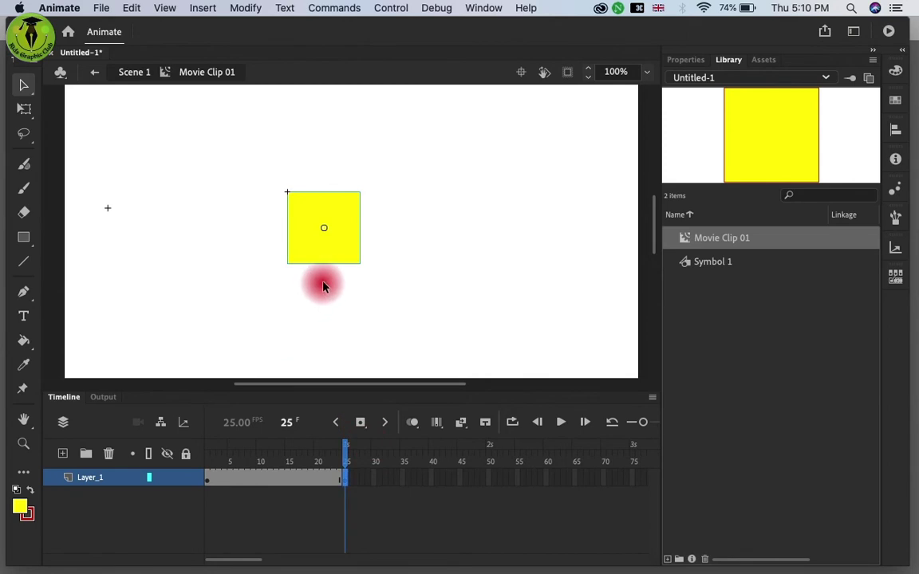
Step: Create a classic tween between frames 1 and 25 on Layer_1 of the movie clip
left_click_drag(228, 476, 254, 478)
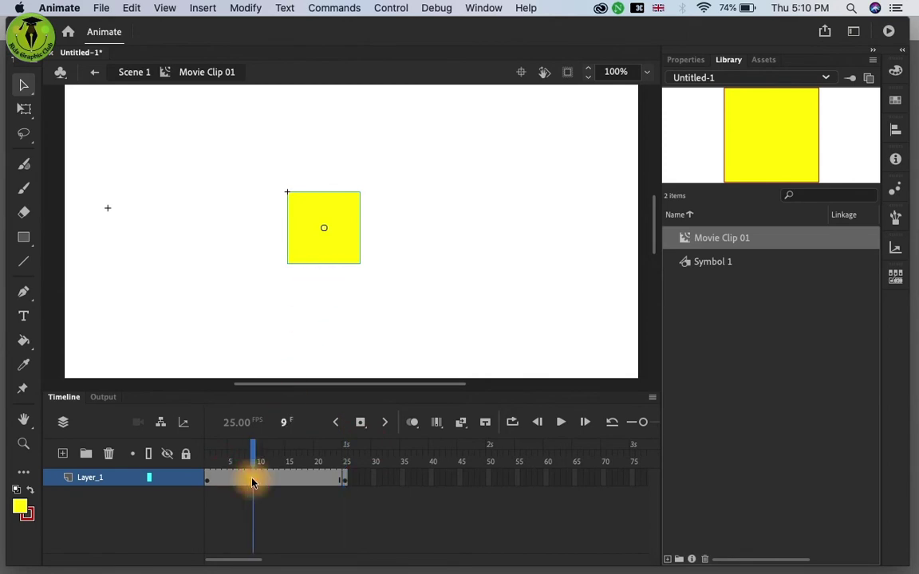
right_click(255, 478)
left_click(346, 198)
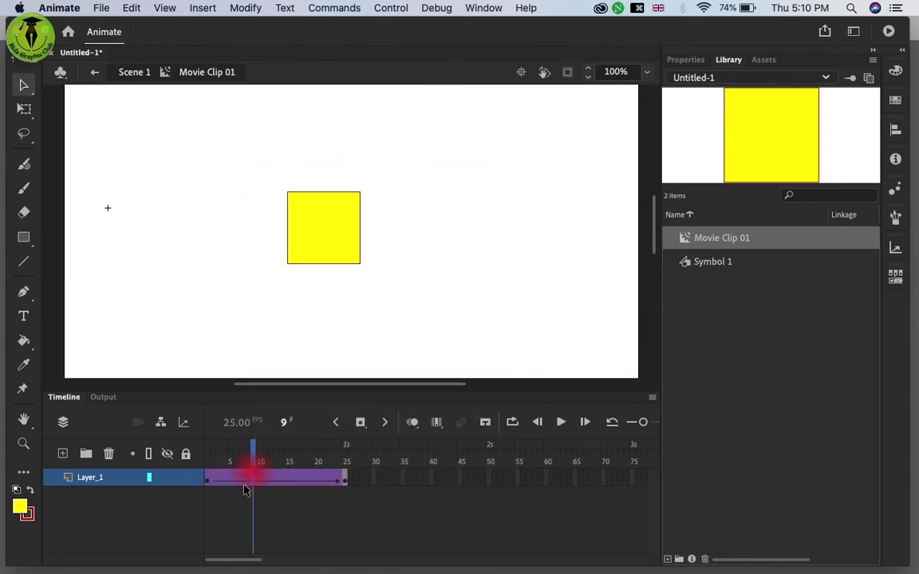
Step: Set the classic tween's rotation to Clockwise in the properties of frame 1
left_click(207, 480)
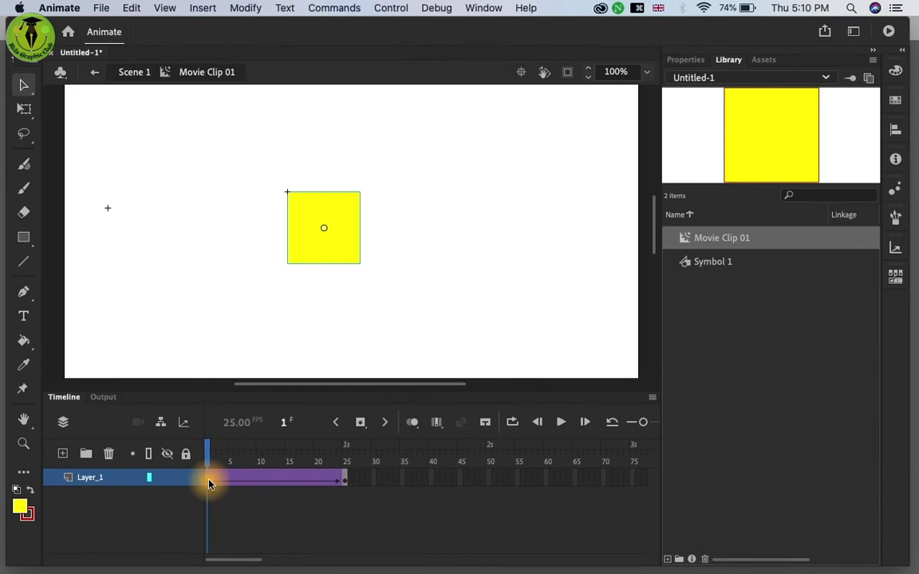
left_click(684, 62)
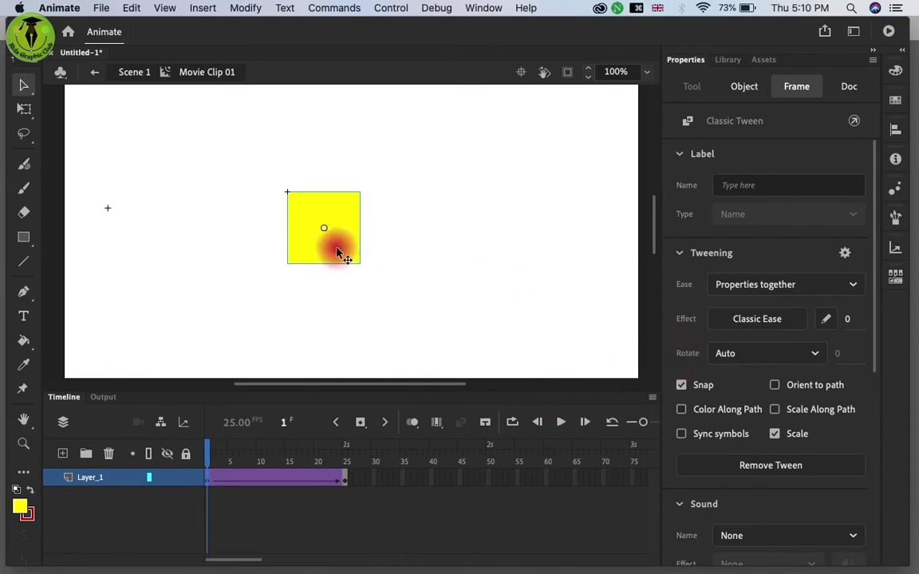
left_click(339, 255)
left_click(747, 92)
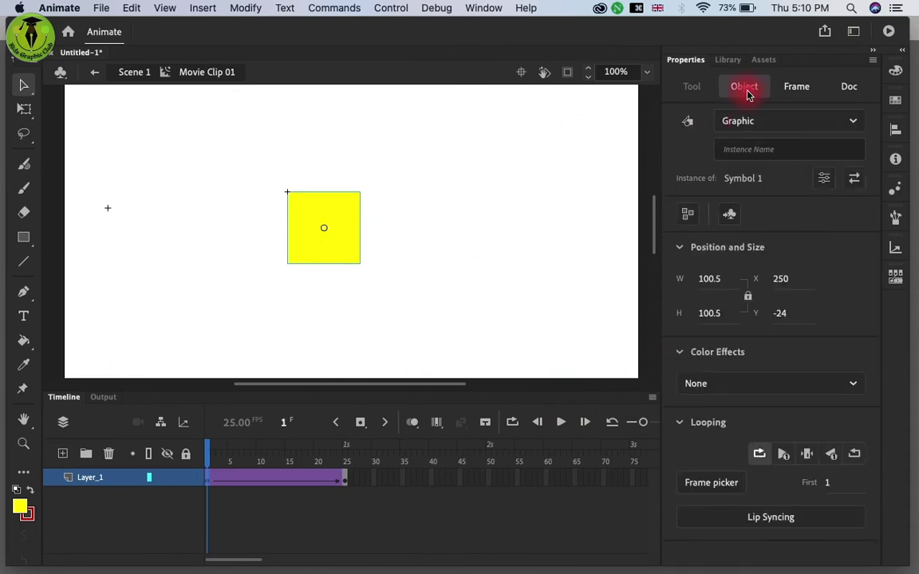
left_click(795, 88)
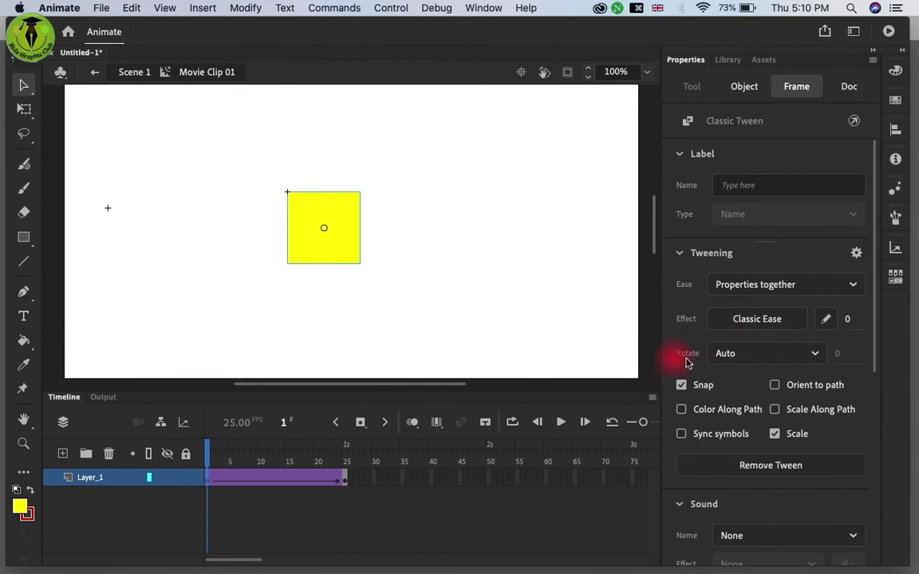
left_click(748, 358)
left_click(750, 424)
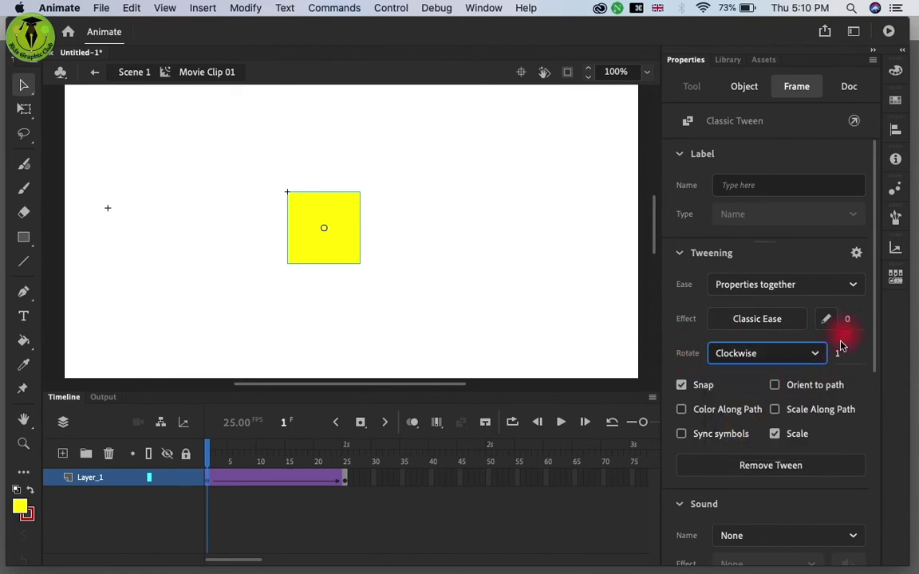
Step: Scrub the movie clip's timeline, leaving the playhead on frame 1, and return to Scene 1
mouse_move(212, 454)
left_mouse_down()
mouse_move(342, 453)
mouse_move(211, 461)
left_mouse_up()
left_click(148, 129)
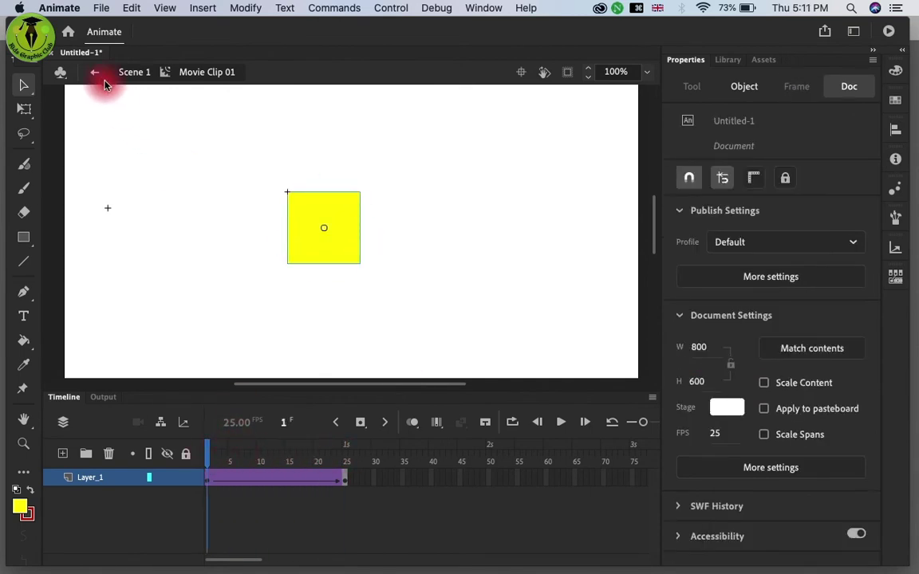
left_click(132, 73)
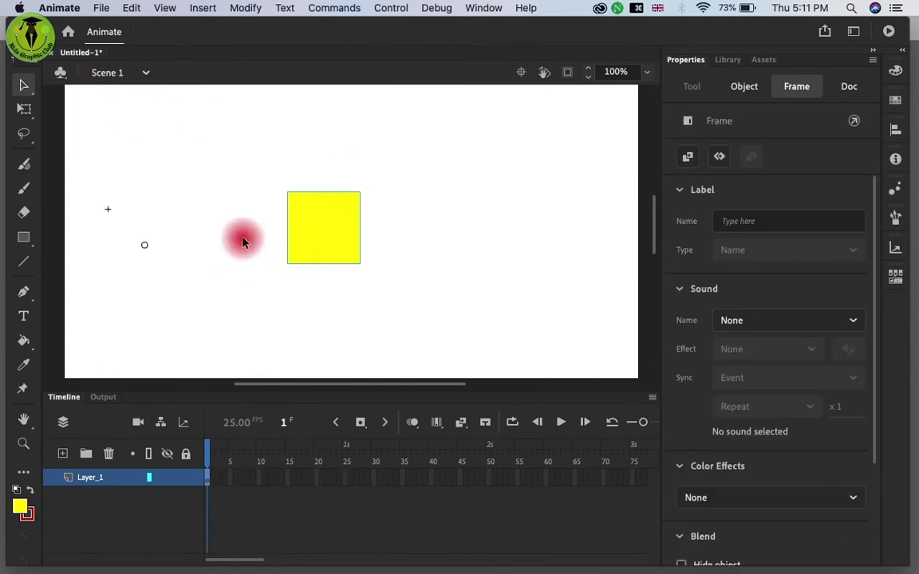
Step: Use Free Transform to place the movie clip instance's transformation point at the center of the square
left_click(24, 109)
left_click(309, 238)
left_click(157, 272)
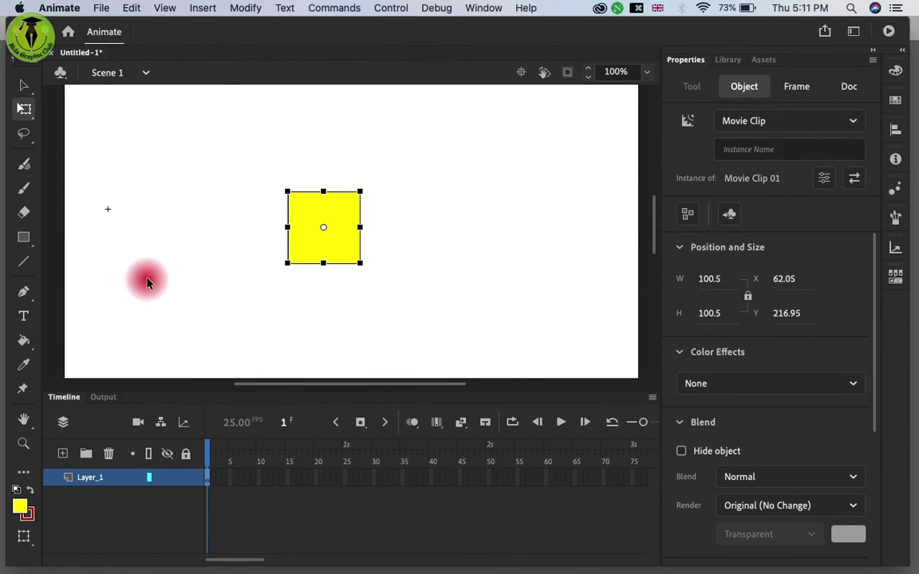
Step: Test the movie, play Scene 1's single-frame timeline, and test the movie again to compare how Movie Clip 01 behaves
key("super+Return")
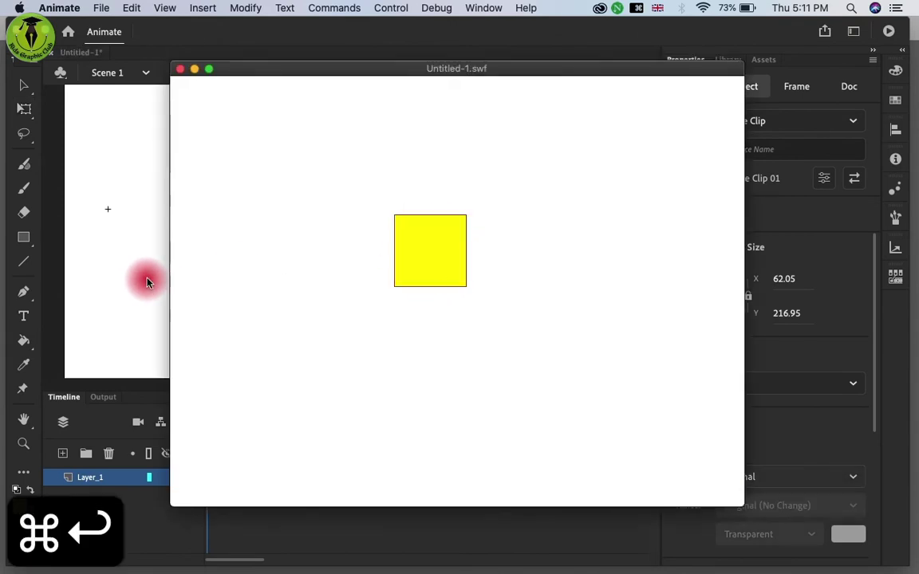
left_click(181, 70)
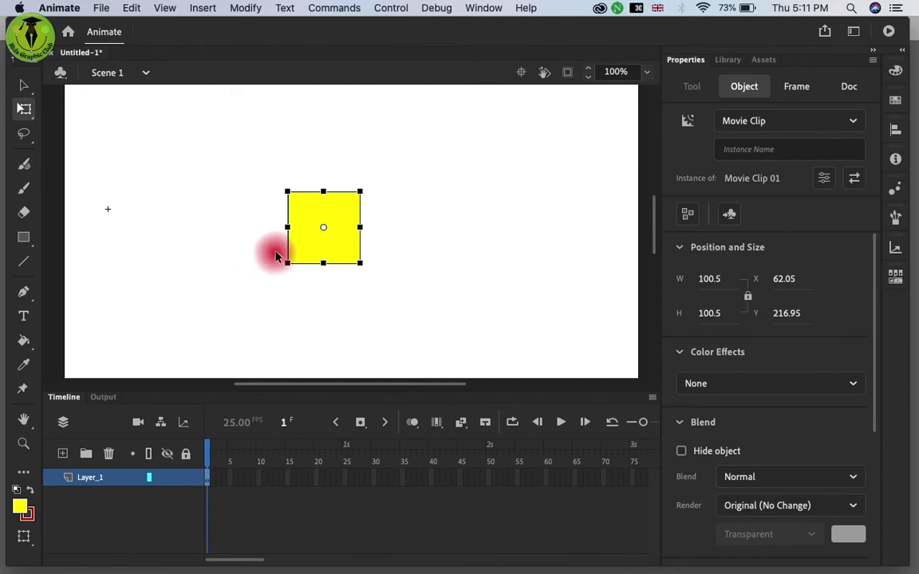
left_click(560, 425)
left_click(209, 477)
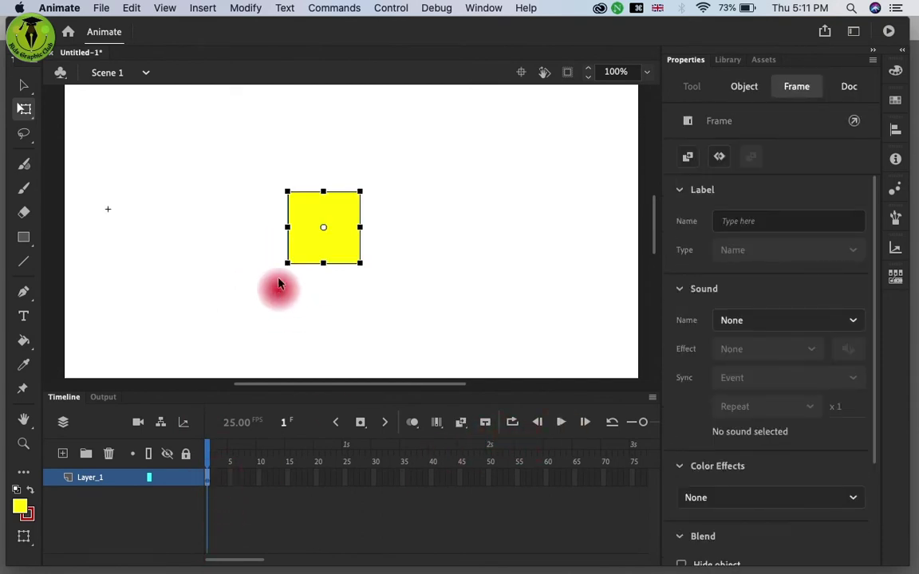
key("super+Return")
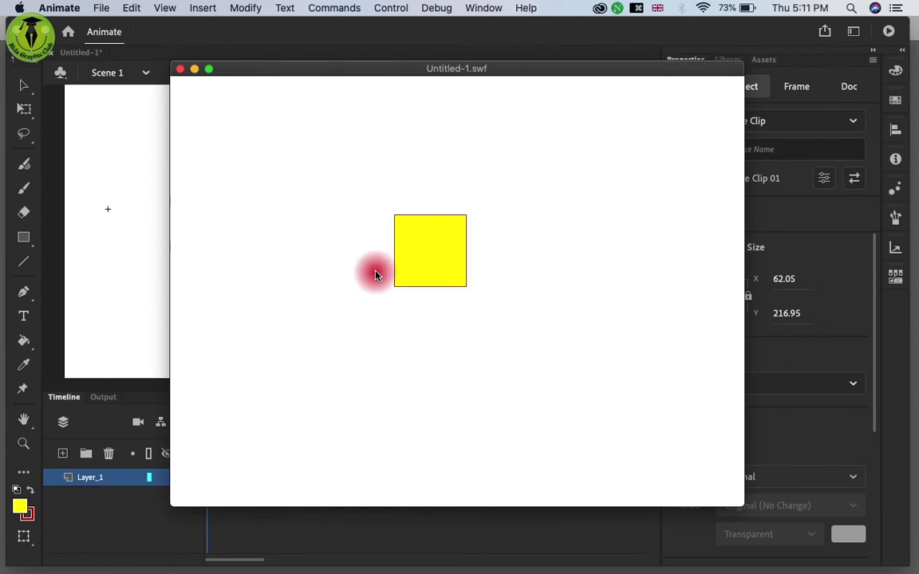
left_click(180, 70)
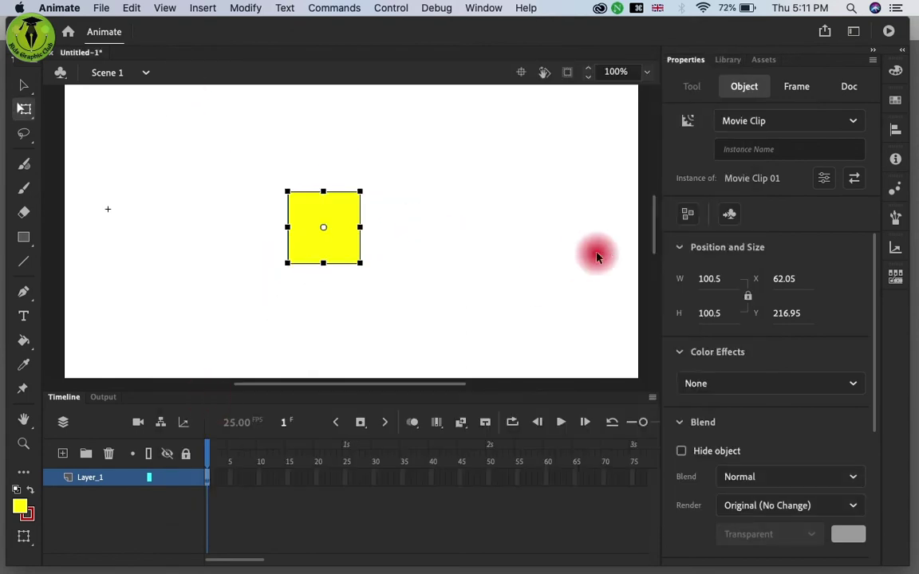
Step: Insert a keyframe at frame 25 of Layer_1 and move the Movie Clip 01 instance horizontally to about X 367
left_click(346, 479)
left_click(361, 422)
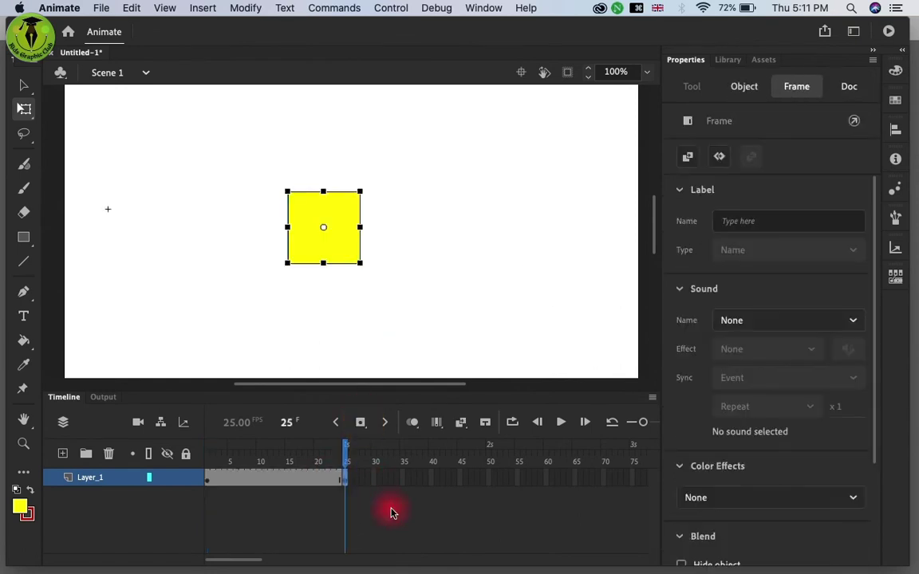
left_click_drag(328, 256, 551, 258)
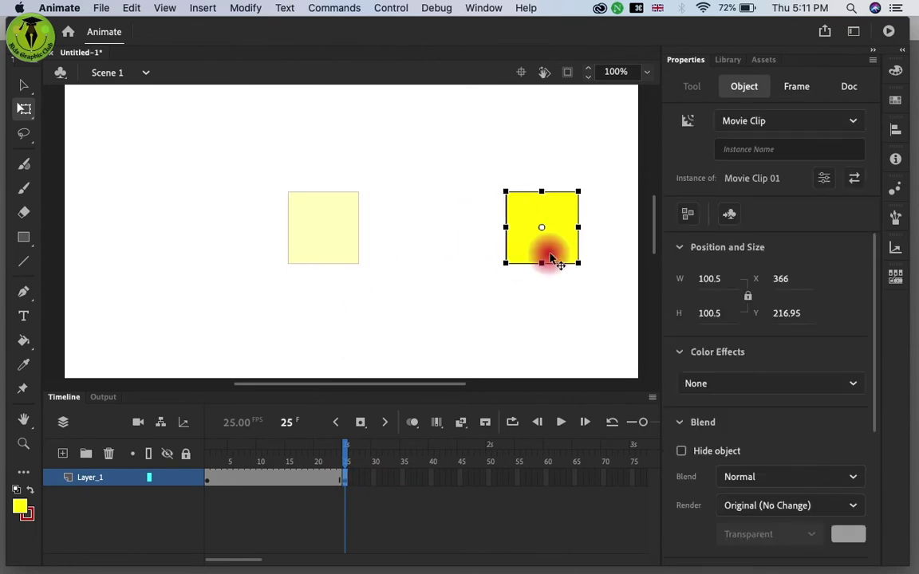
Step: Create a classic tween between frames 1 and 25 on Layer_1 of Scene 1
left_click(232, 475)
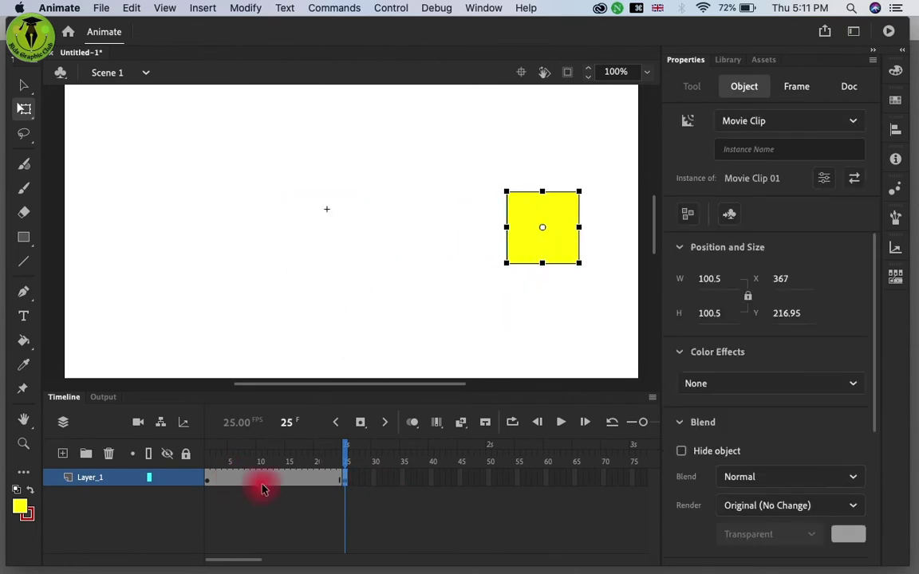
right_click(264, 483)
left_click(369, 181)
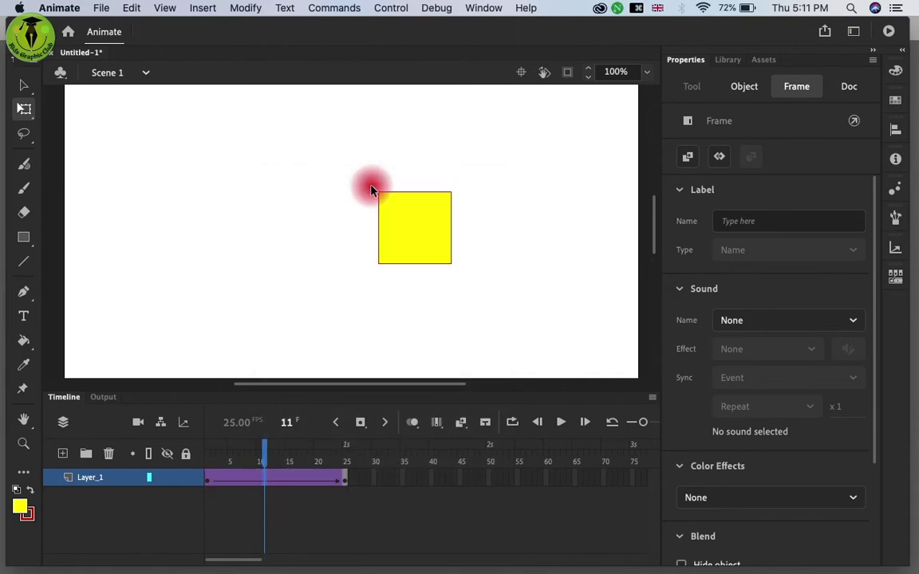
Step: Play the 25-frame main timeline and test the movie to check the square's combined movement and rotation
left_click(561, 422)
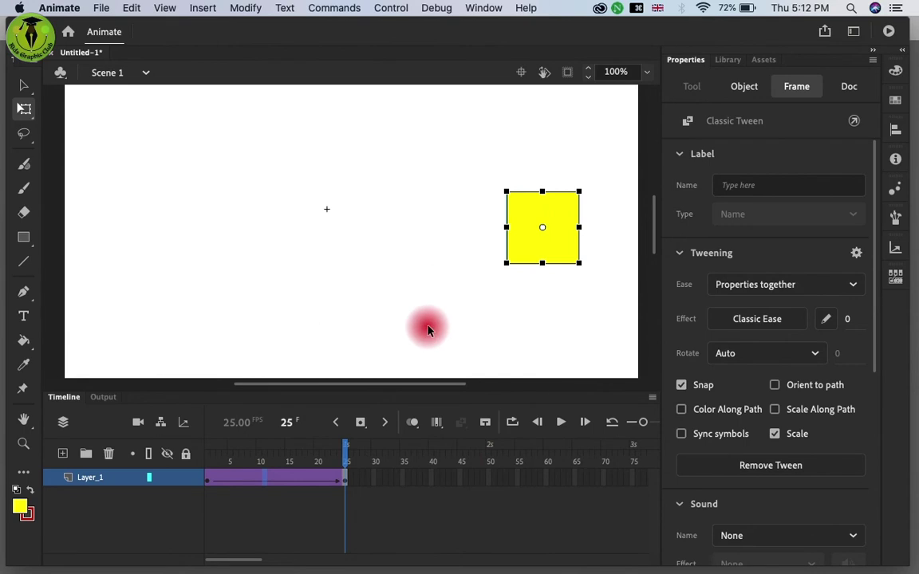
key("super+Return")
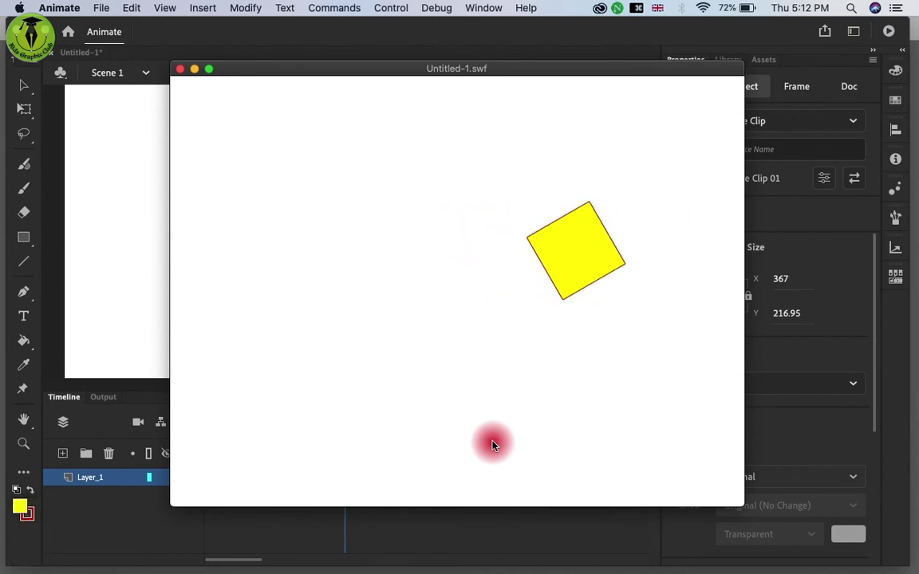
left_click(181, 68)
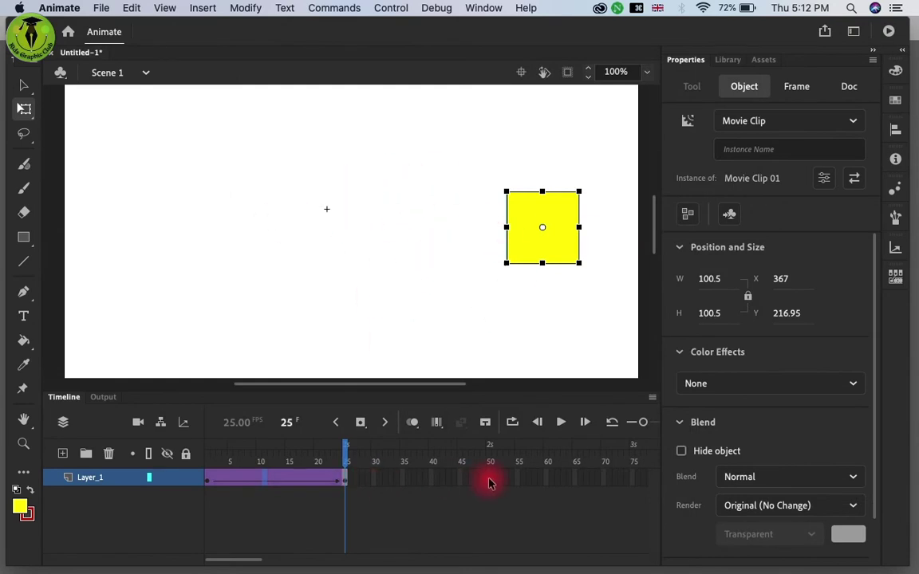
Step: Copy frame 1 of Layer_1, paste it at frame 50, and move the playhead to frame 50
left_click(207, 482)
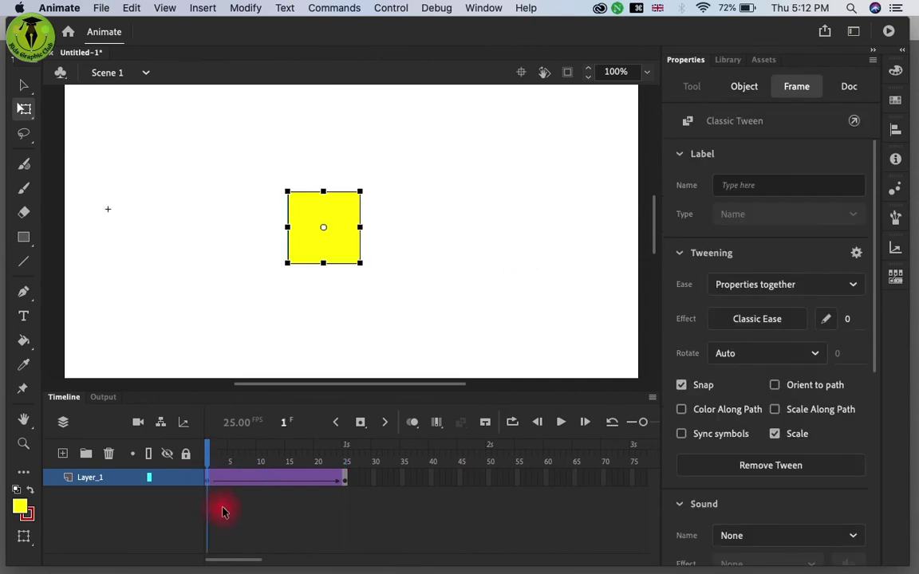
key("alt+super+c")
left_click(488, 478)
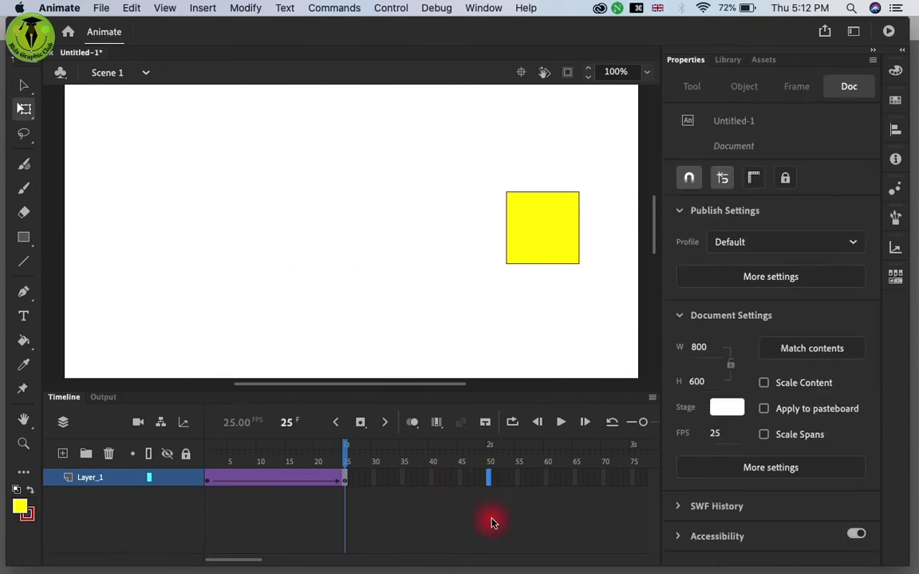
key("alt+super+v")
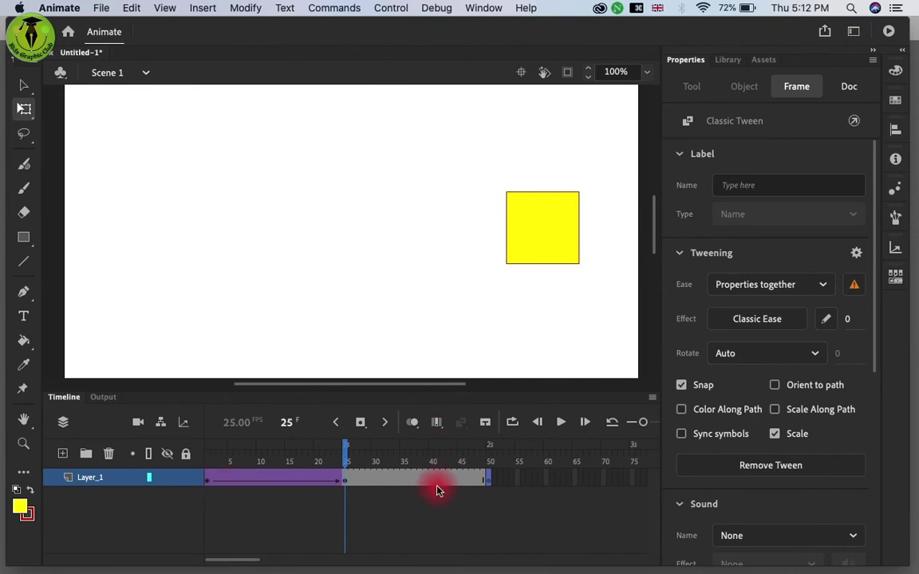
left_click_drag(345, 453, 490, 464)
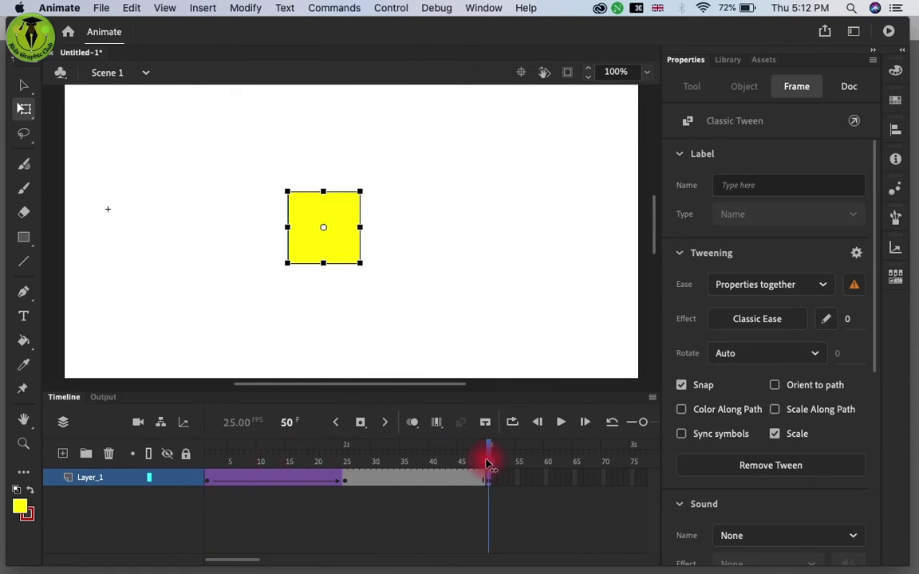
Step: Create a classic tween between frames 25 and 50 on Layer_1
left_click(407, 484)
right_click(409, 484)
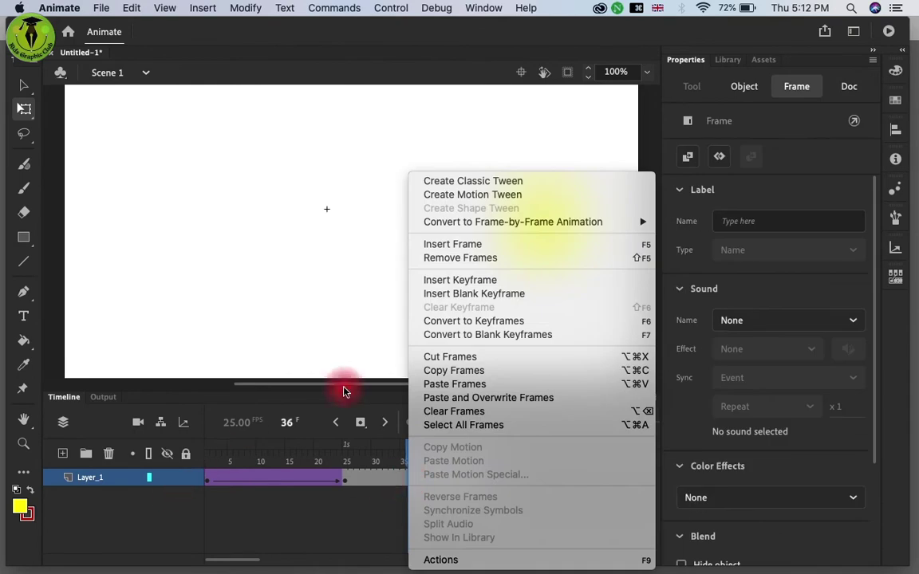
left_click(515, 181)
Step: Play the 50-frame timeline and test the movie to check the square's back-and-forth motion
left_click(511, 425)
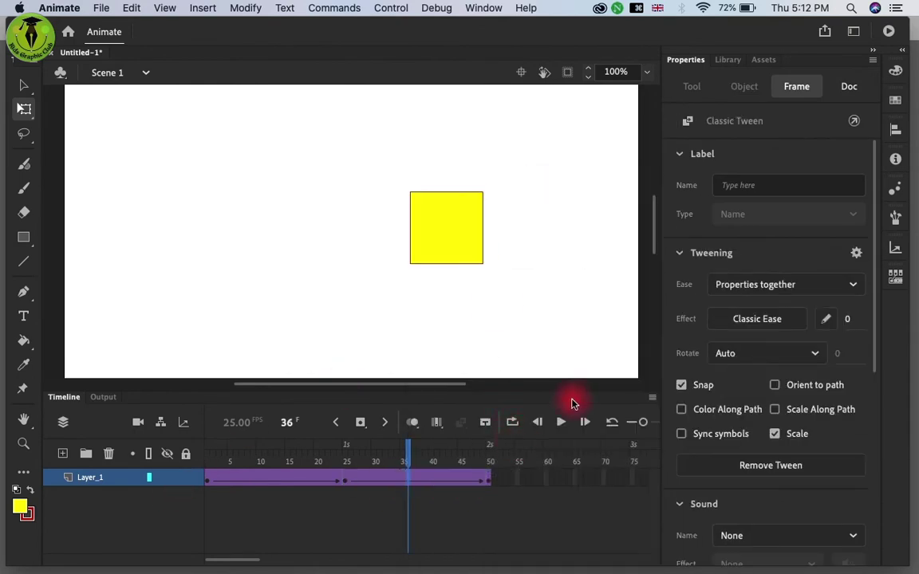
left_click(563, 424)
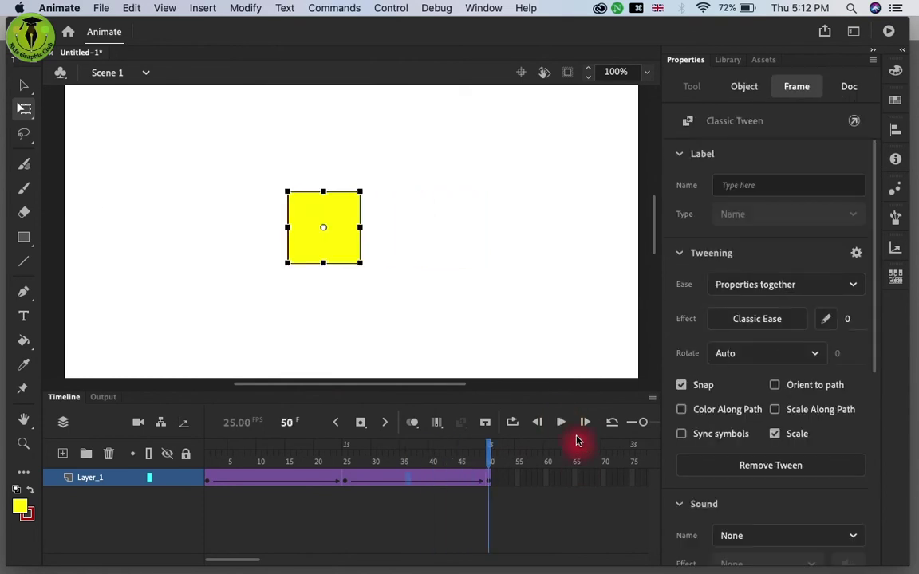
left_click(563, 424)
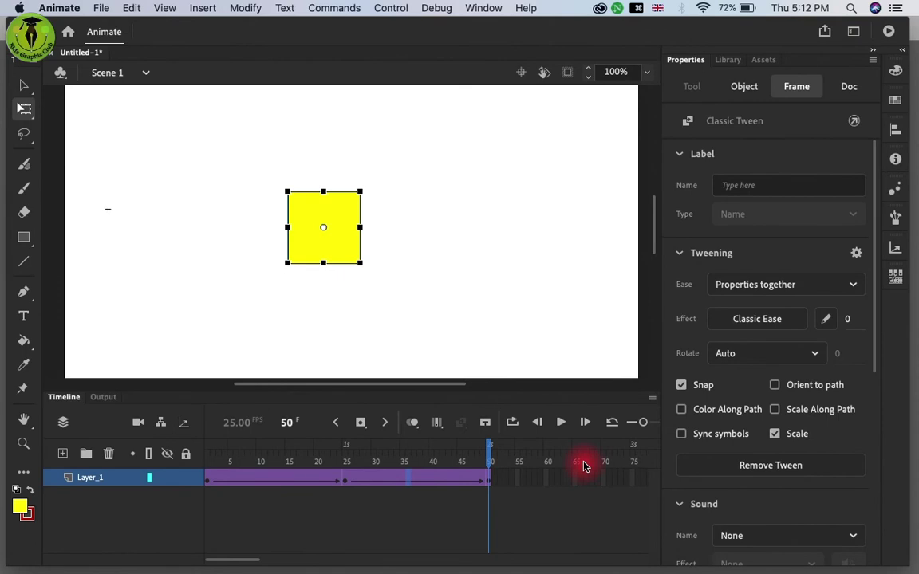
key("super+Return")
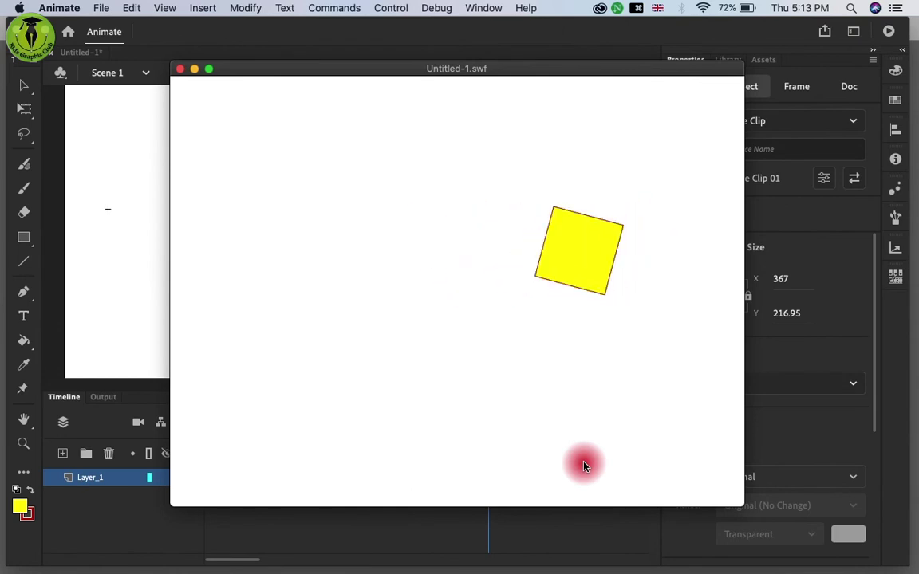
left_click(181, 73)
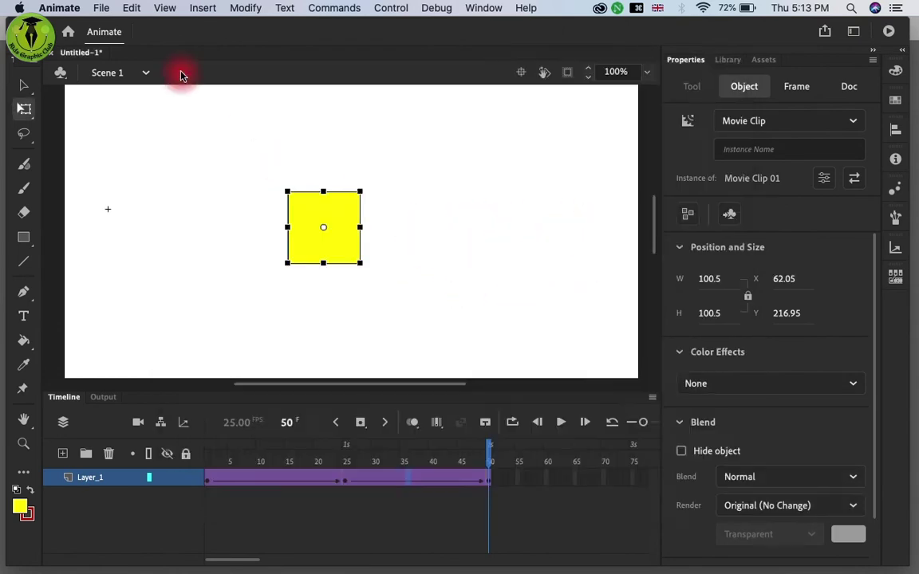
left_click(424, 365)
mouse_move(491, 449)
left_mouse_down()
mouse_move(299, 446)
mouse_move(447, 441)
mouse_move(488, 450)
left_mouse_up()
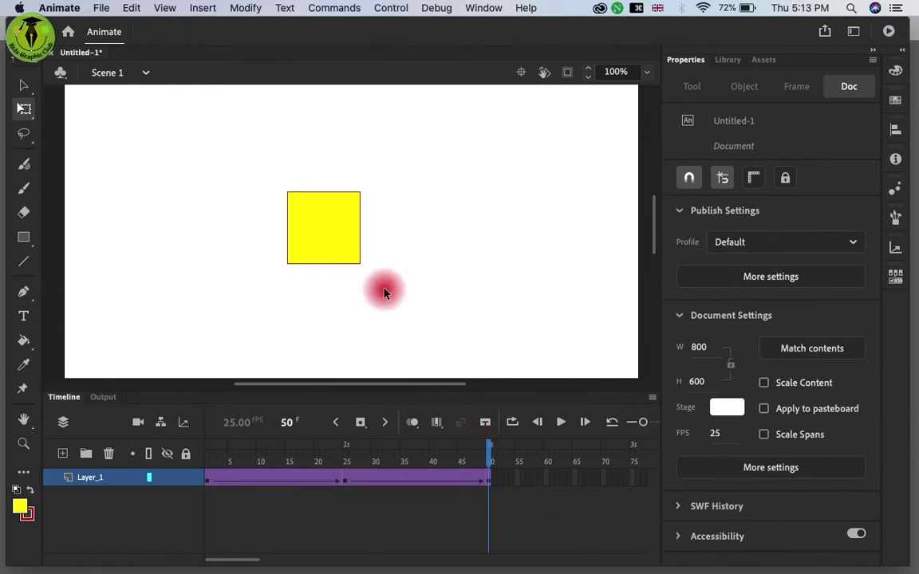
left_click(391, 201)
left_click(316, 118)
left_click(206, 9)
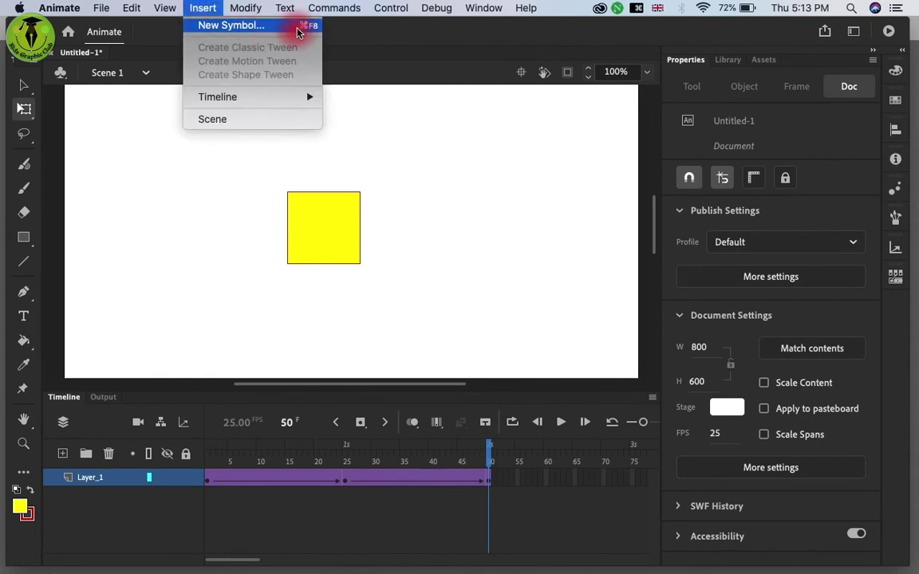
mouse_move(247, 11)
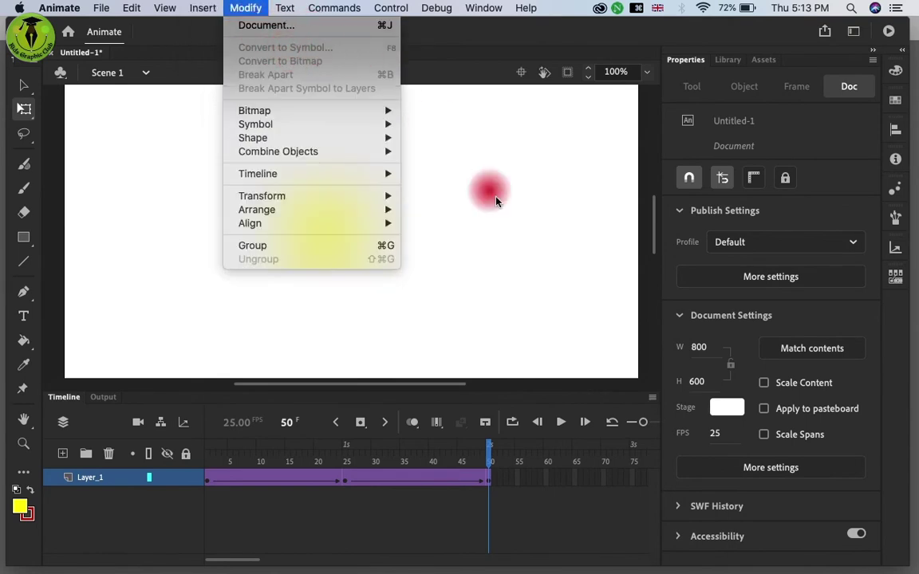
mouse_move(209, 10)
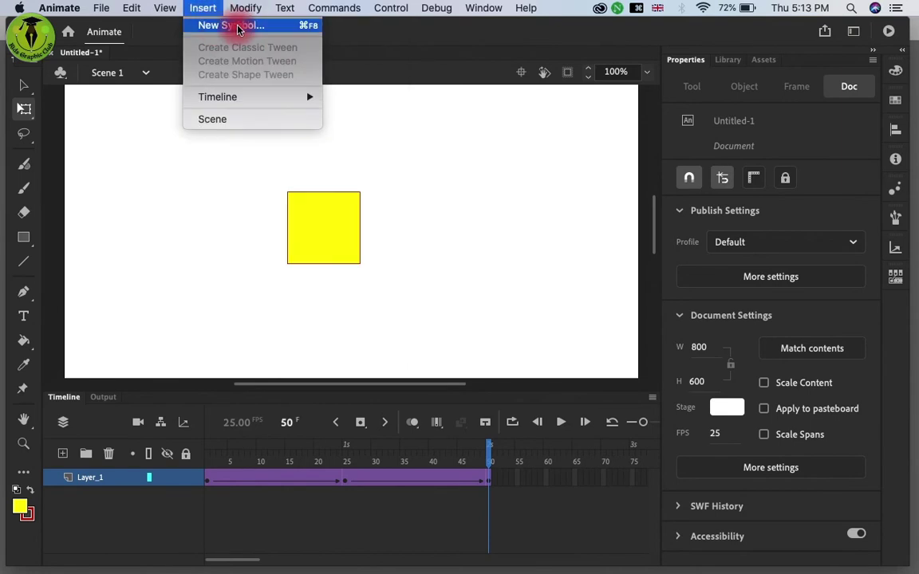
left_click(205, 10)
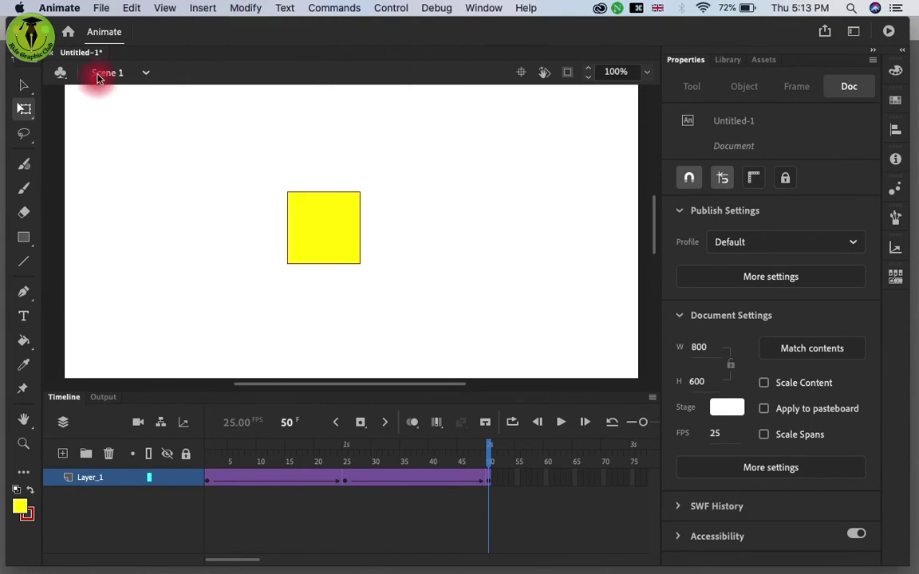
Step: Create a new Movie Clip symbol named "Movie clip 2" in the library root
left_click(194, 11)
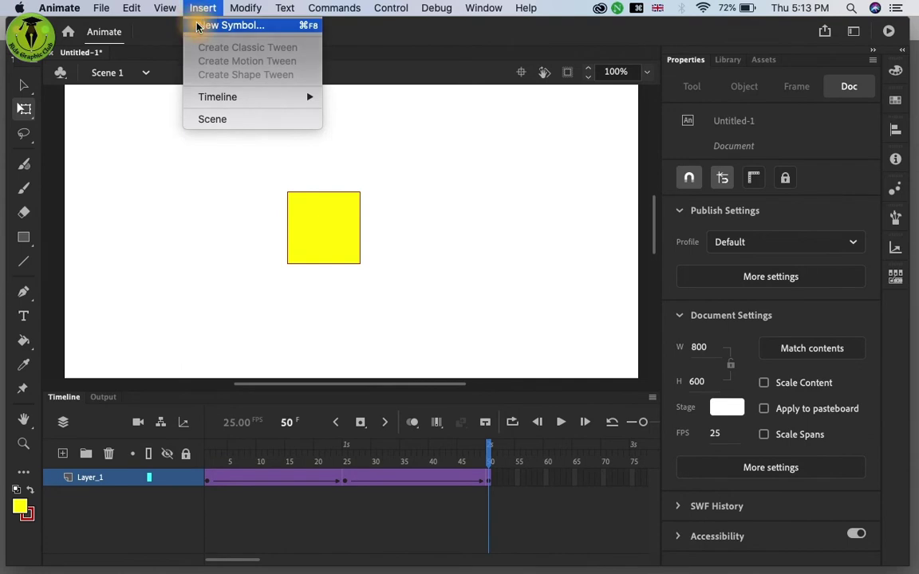
left_click(199, 25)
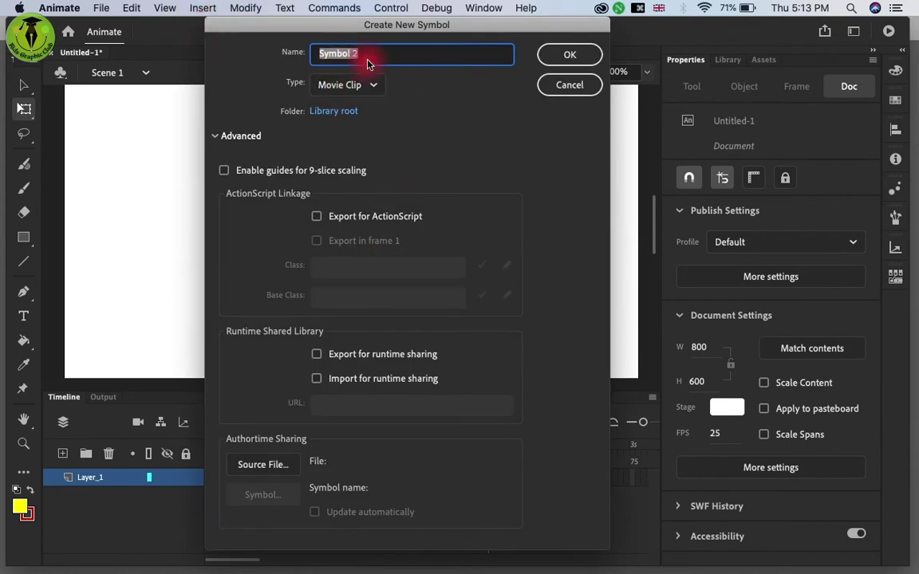
type("Movie ")
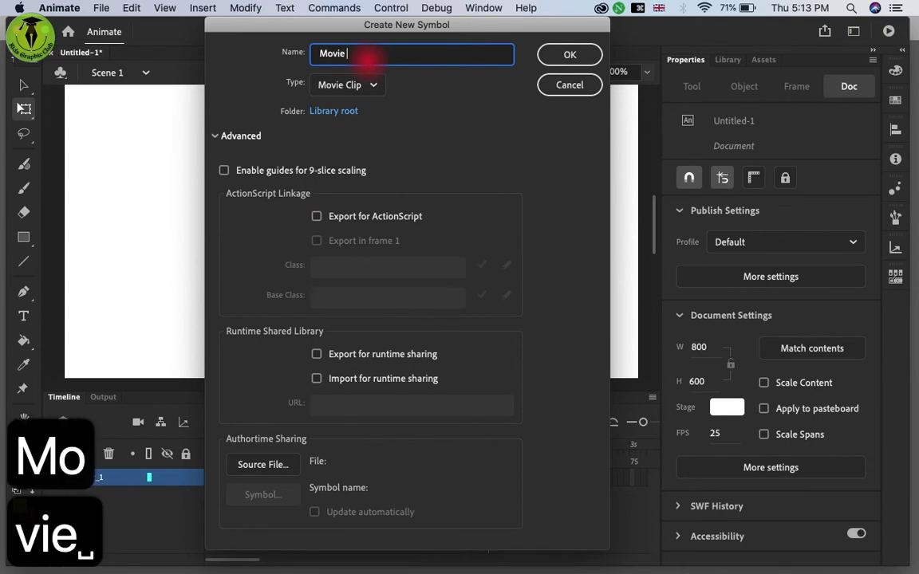
type("clip 2")
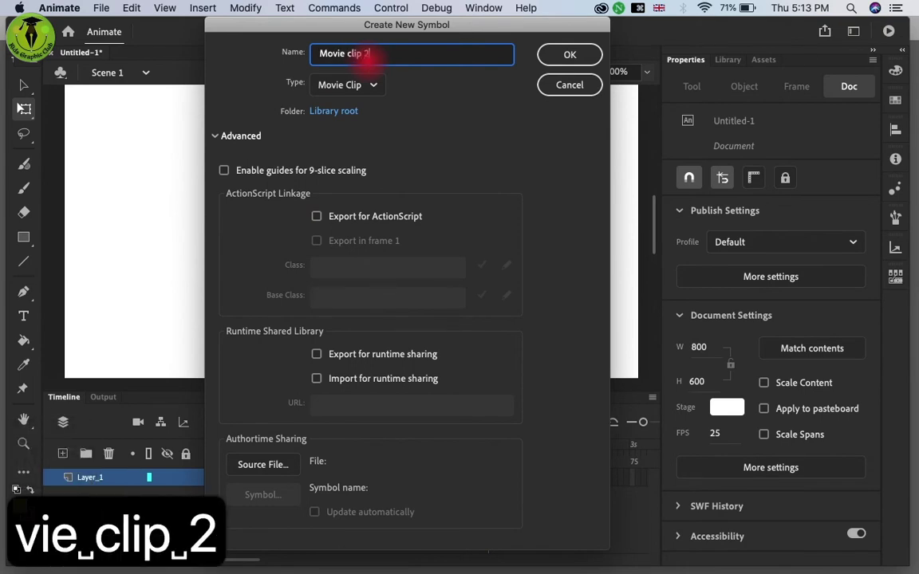
left_click(568, 56)
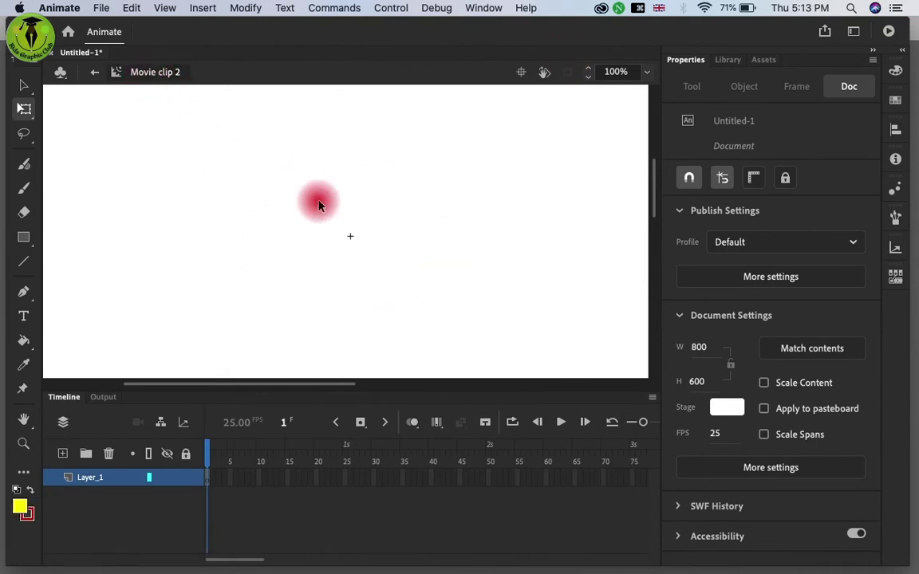
Step: Return to Scene 1 and reopen the Movie clip 2 symbol for editing
left_click(96, 78)
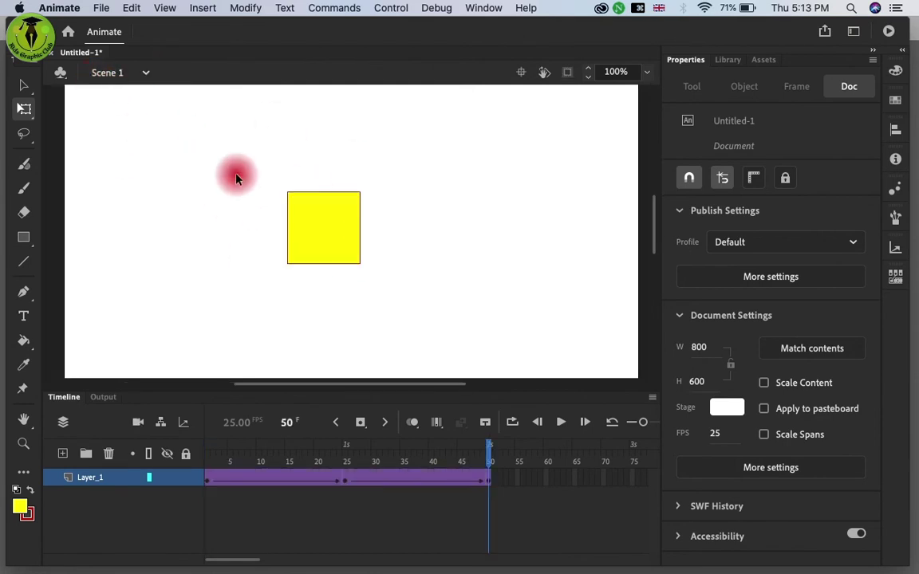
left_click(66, 79)
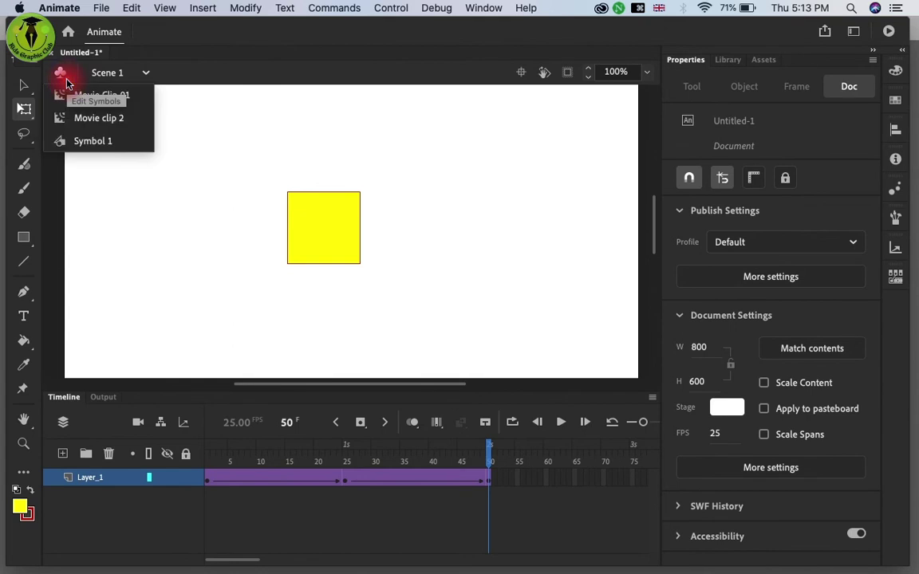
left_click(99, 120)
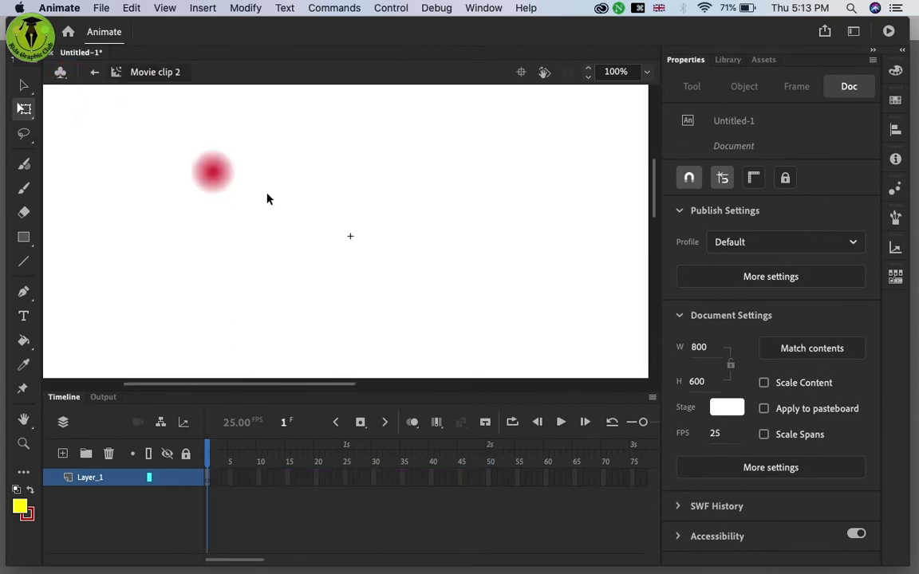
Step: Return to Scene 1 and play the preview of Movie Clip 01 in the library
left_click(95, 73)
left_click(730, 61)
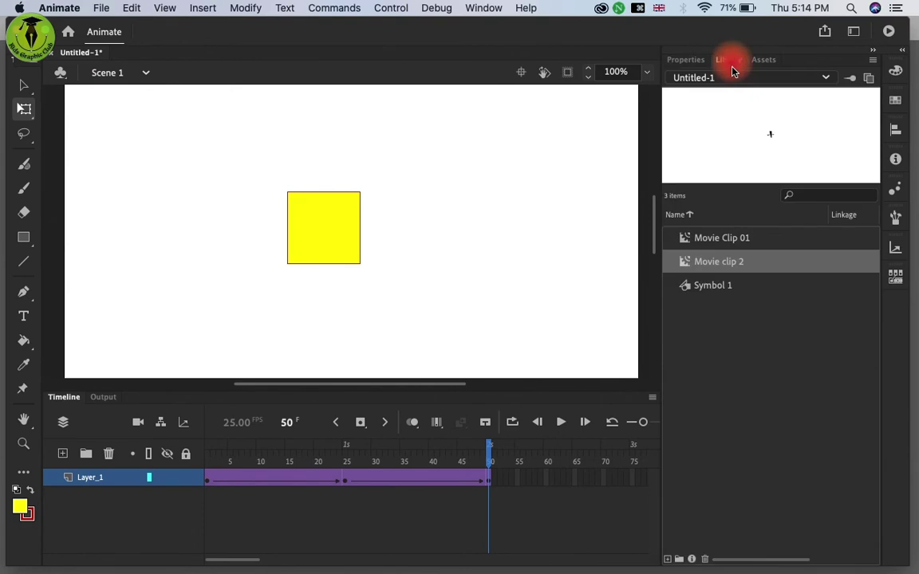
left_click_drag(725, 253, 684, 259)
left_click(689, 241)
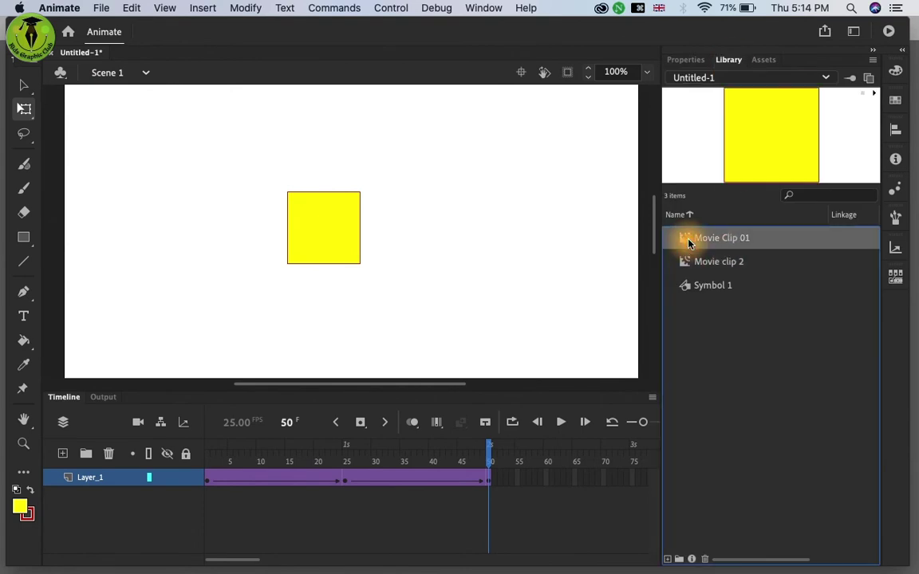
left_click(874, 96)
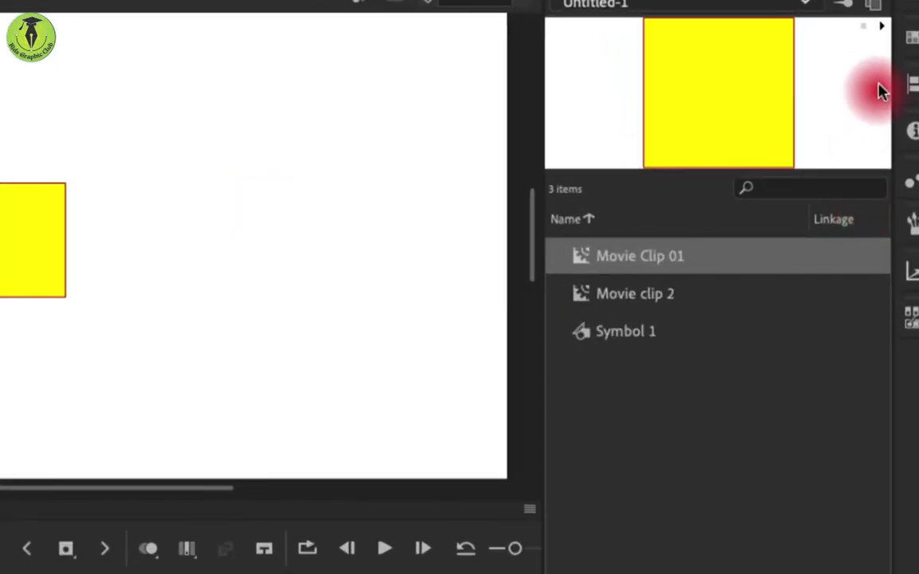
left_click(881, 27)
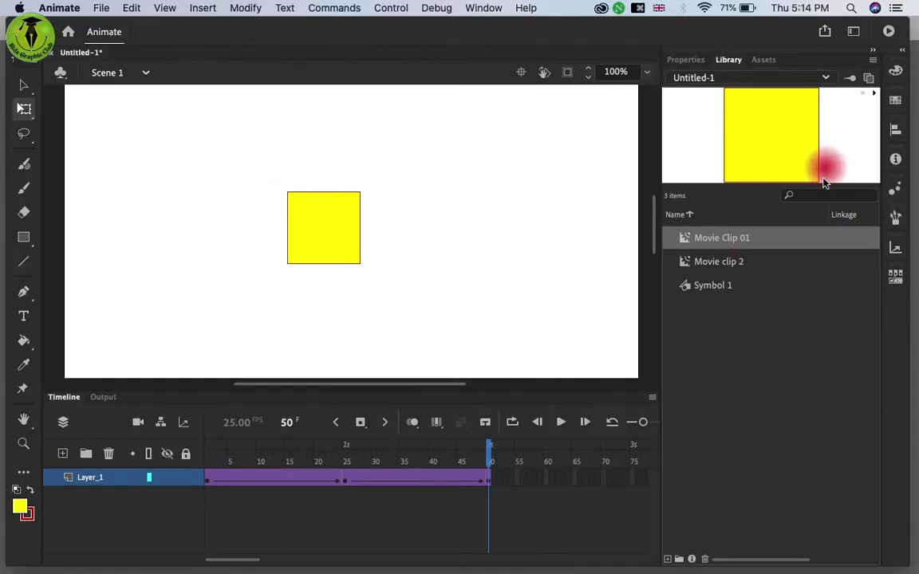
Step: Compare the library previews of Movie clip 2 and Symbol 1
left_click(721, 263)
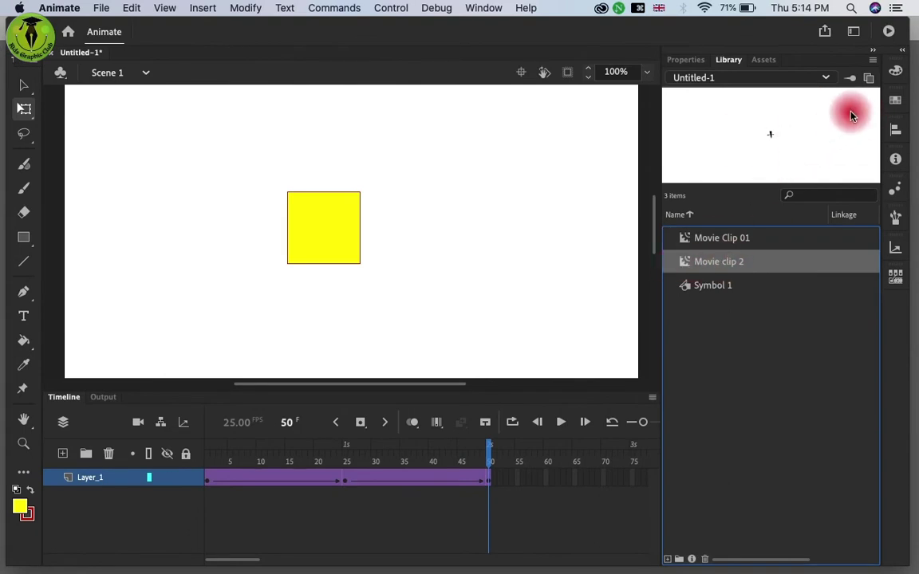
left_click(707, 287)
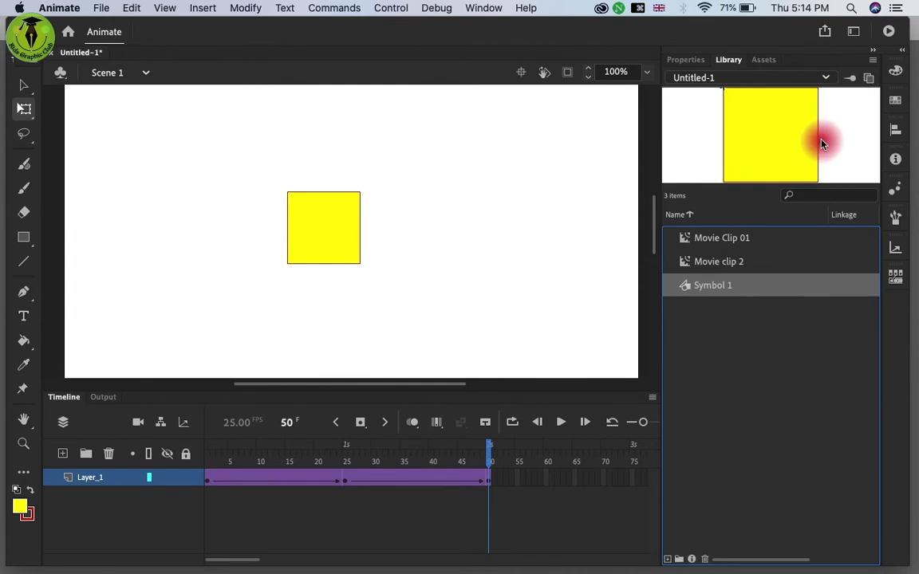
left_click(707, 263)
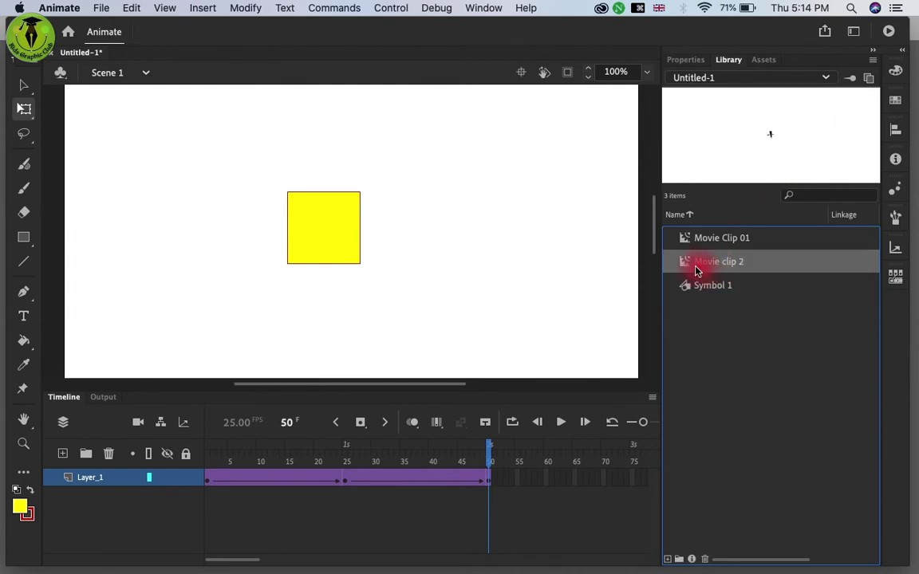
Step: Open Movie clip 2 for editing and draw a dark reddish-brown square around its registration point on frame 1
double_click(689, 266)
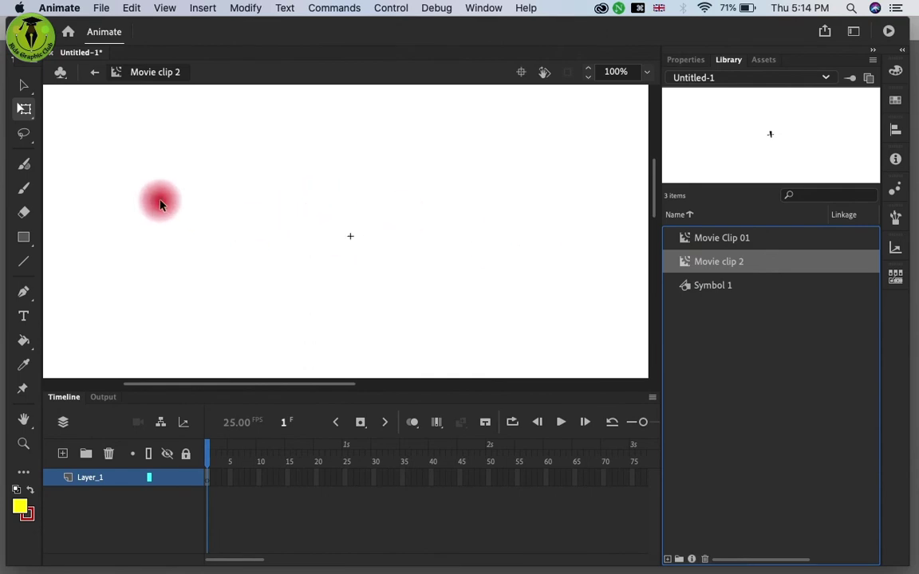
left_click(24, 240)
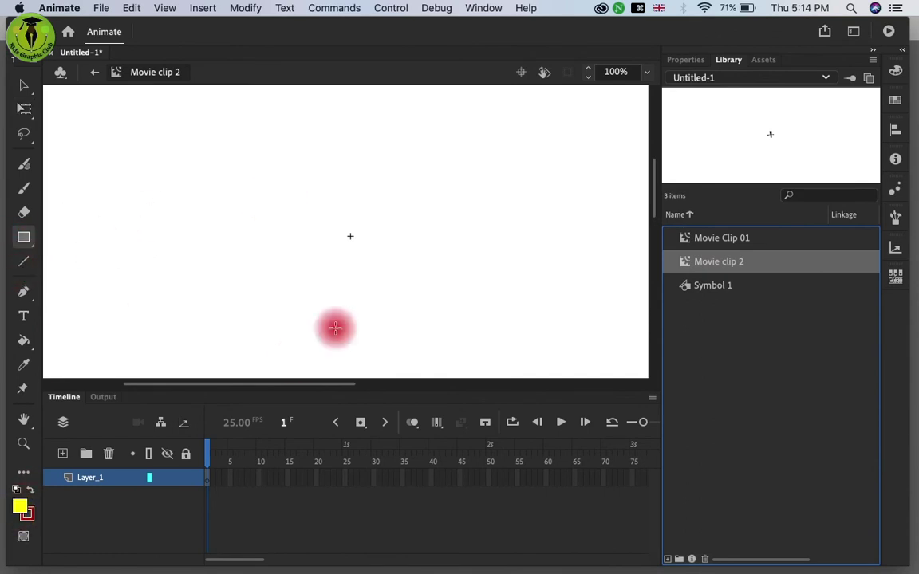
left_click(20, 508)
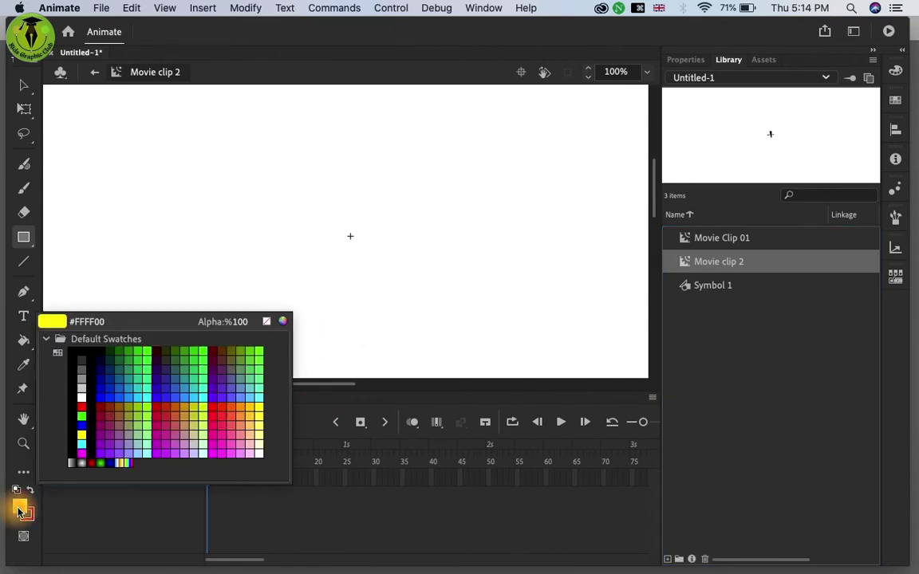
left_click(102, 409)
left_click_drag(308, 204, 385, 280)
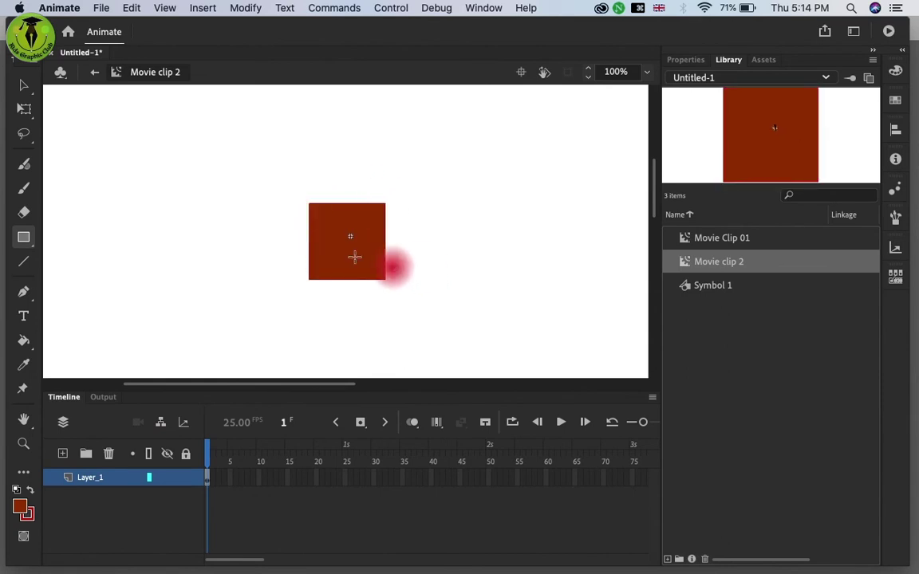
left_click(23, 87)
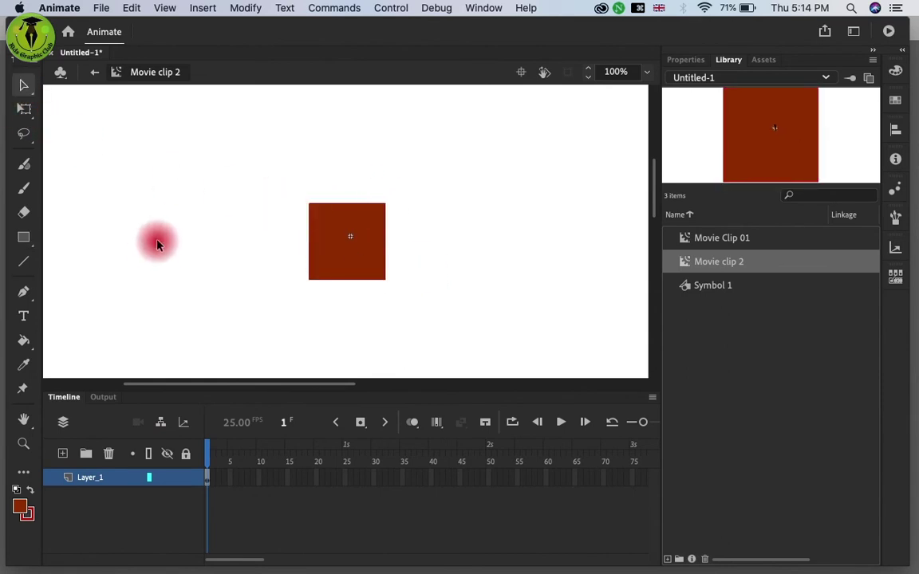
left_click(345, 478)
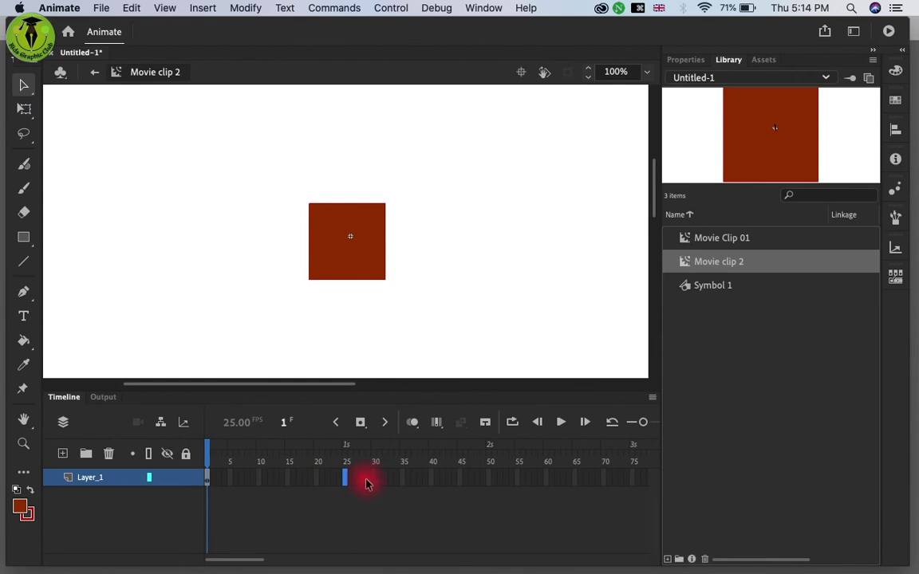
left_click(489, 478)
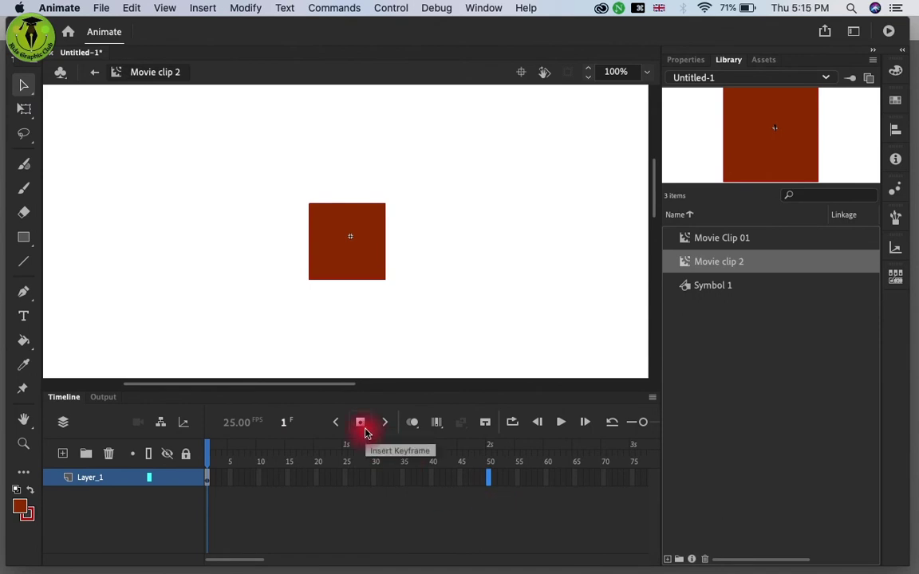
left_click(348, 272)
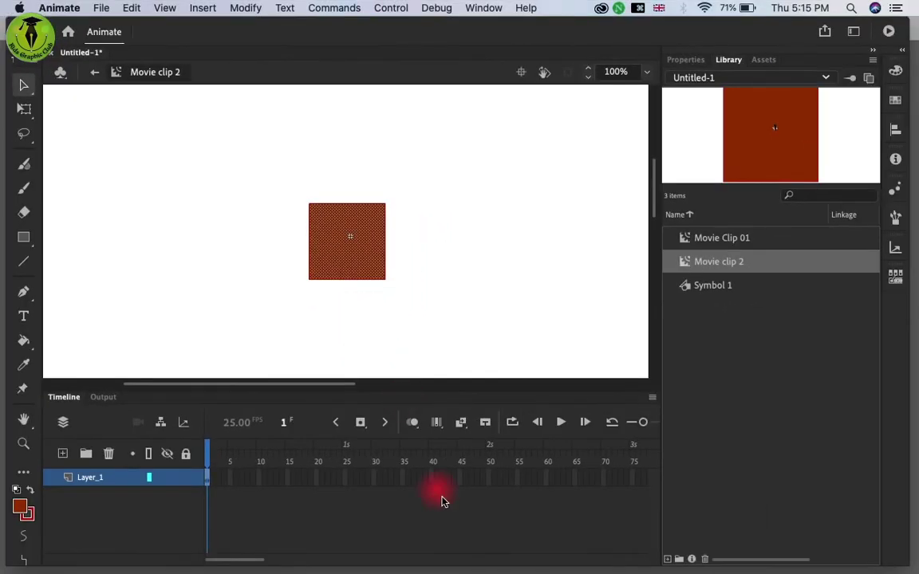
left_click(489, 479)
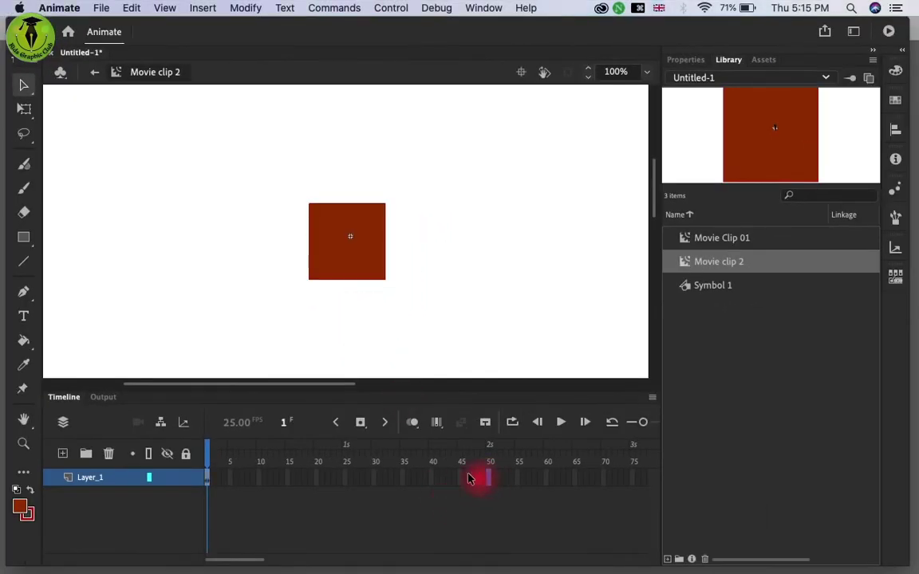
left_click(369, 431)
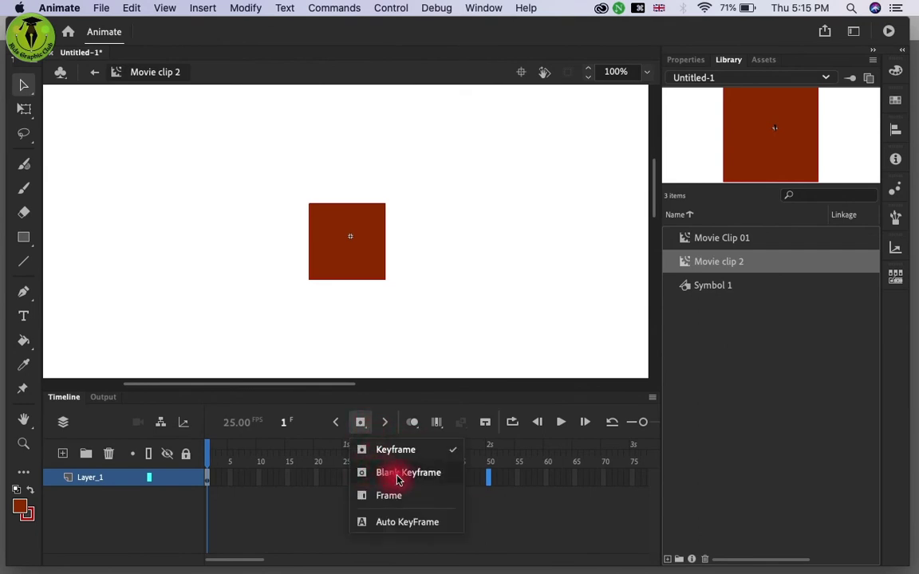
left_click(433, 329)
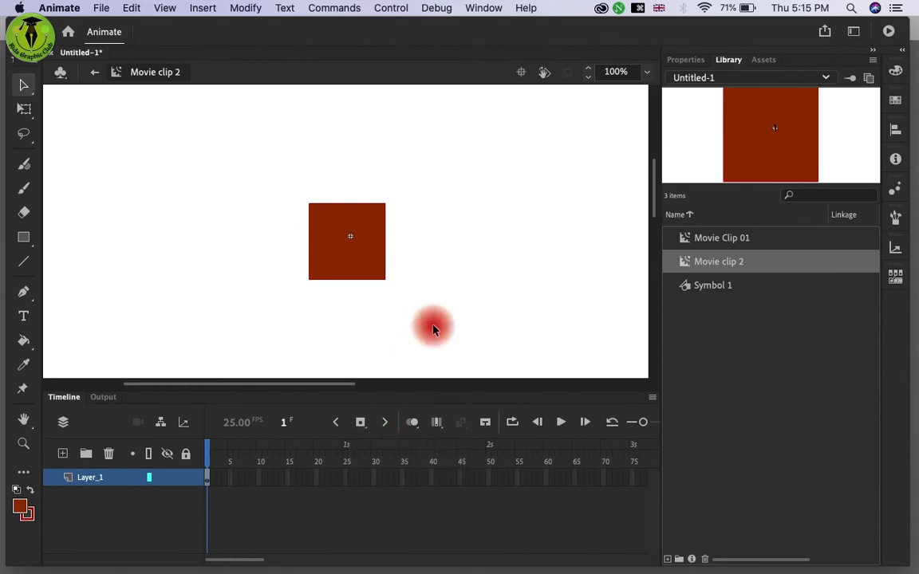
Step: Insert a blank keyframe at frame 50 of Layer_1 in Movie clip 2 and check the frames before it
right_click(490, 479)
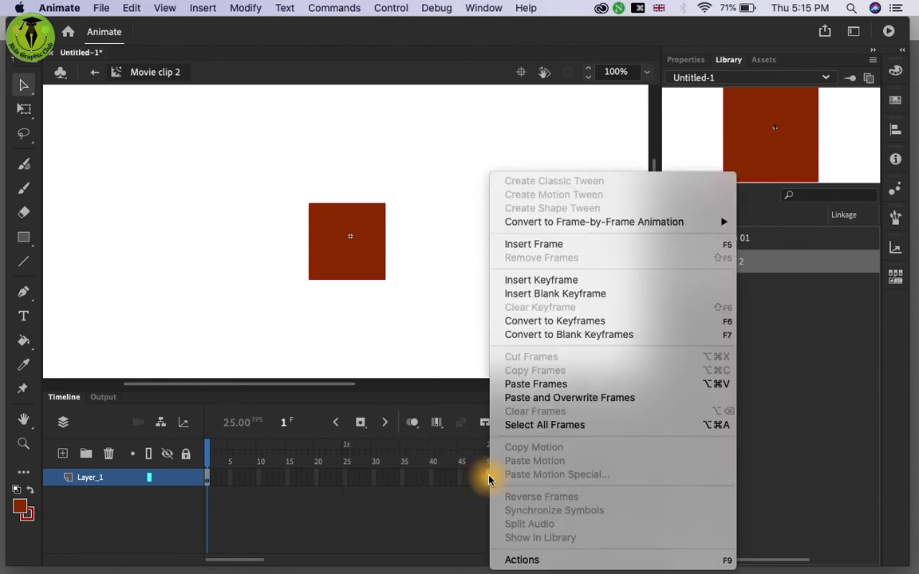
left_click(616, 336)
key("comma")
key("comma")
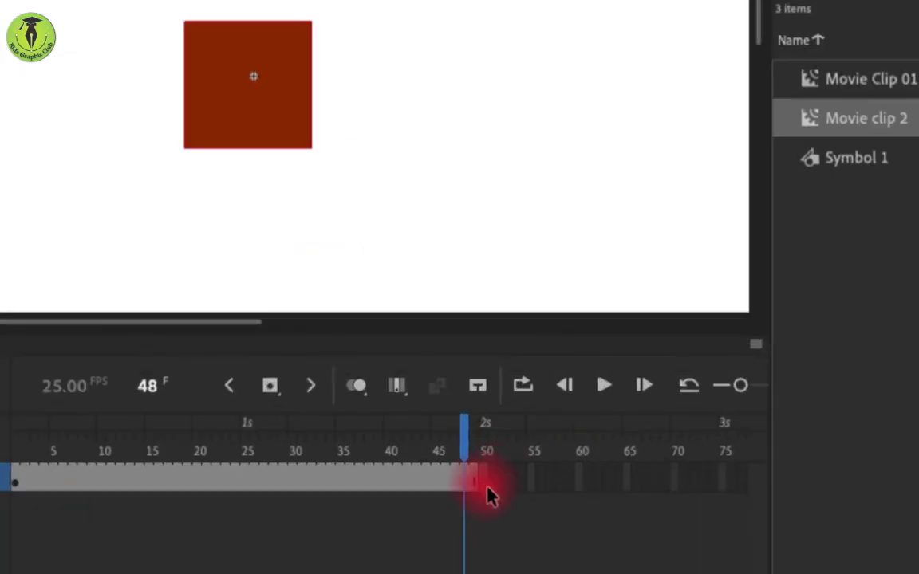
left_click(19, 488)
left_click_drag(467, 443, 484, 439)
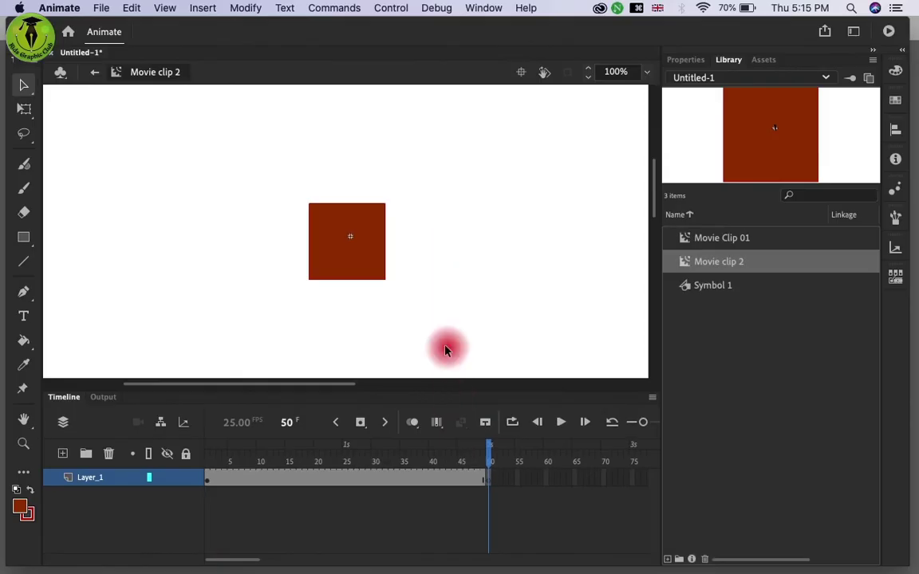
key("F7")
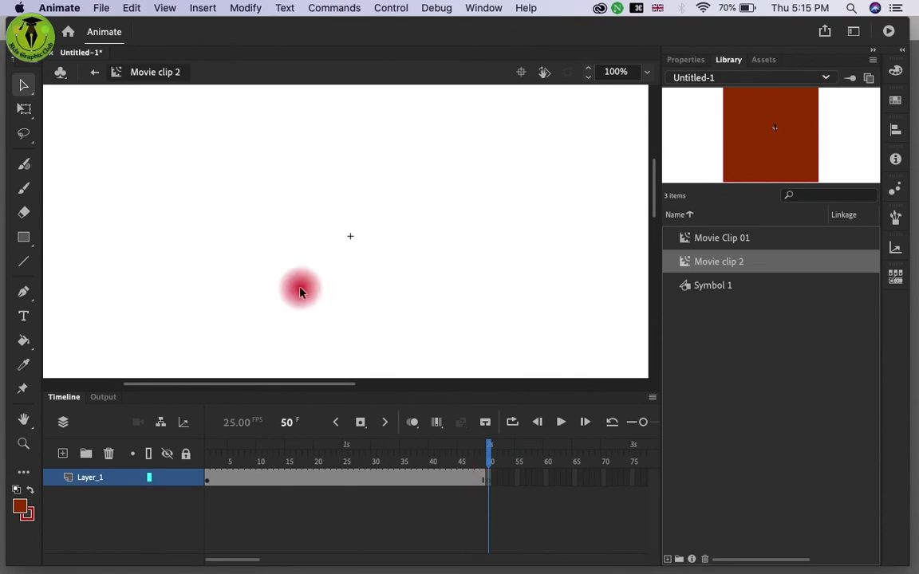
Step: Draw a reddish-brown pentagon with the PolyStar tool around the registration point on frame 50
left_click(23, 240)
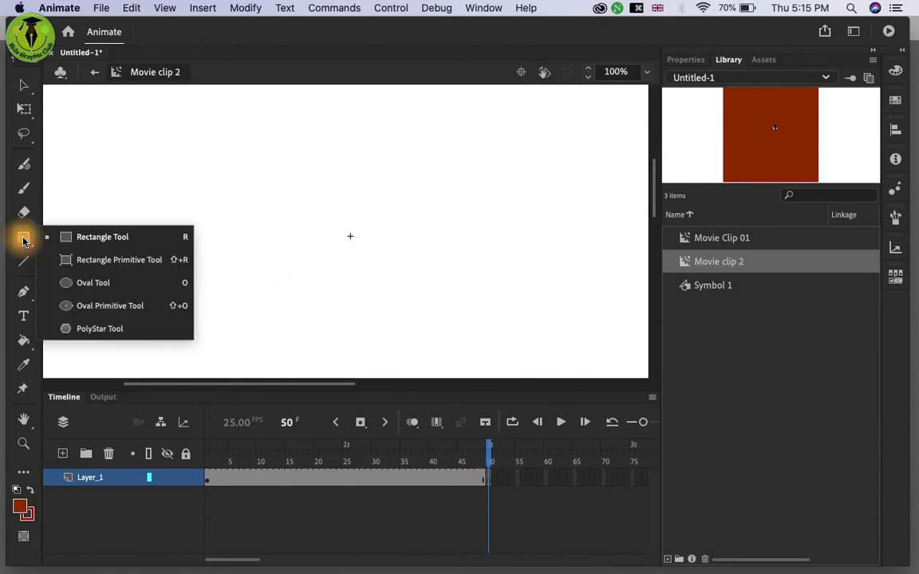
left_click(70, 328)
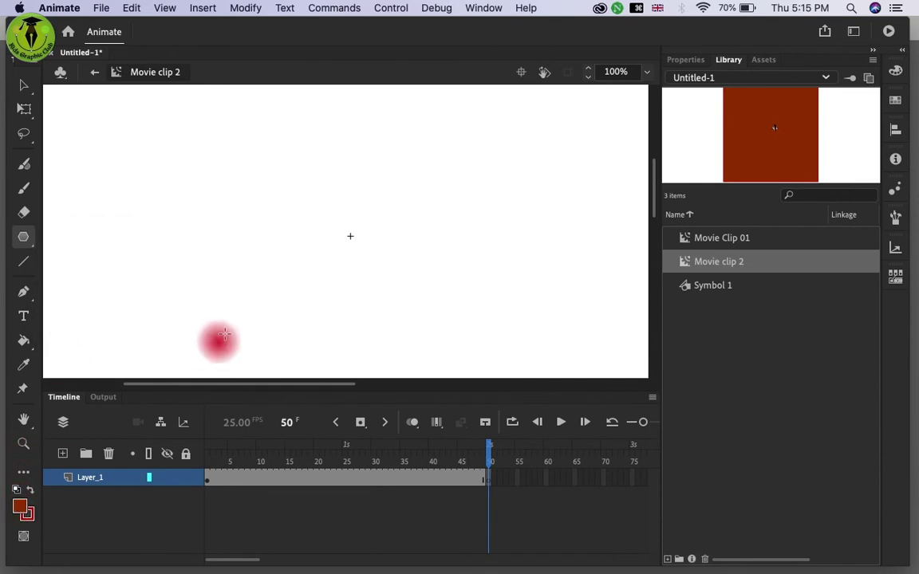
left_click_drag(325, 208, 345, 240)
left_click(23, 84)
Step: Create a shape tween from the square on frame 1 to the pentagon on frame 50 and play it
left_click(365, 483)
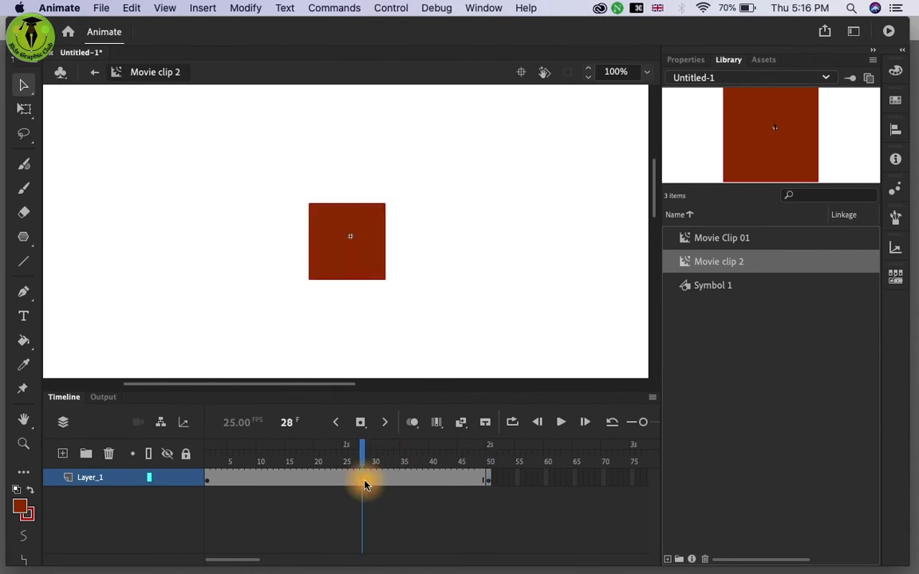
right_click(365, 483)
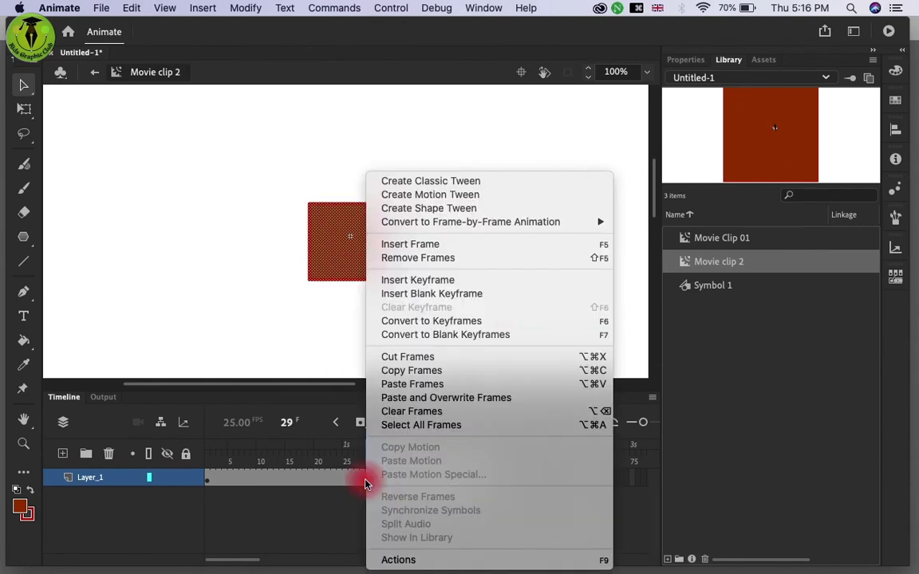
mouse_move(465, 220)
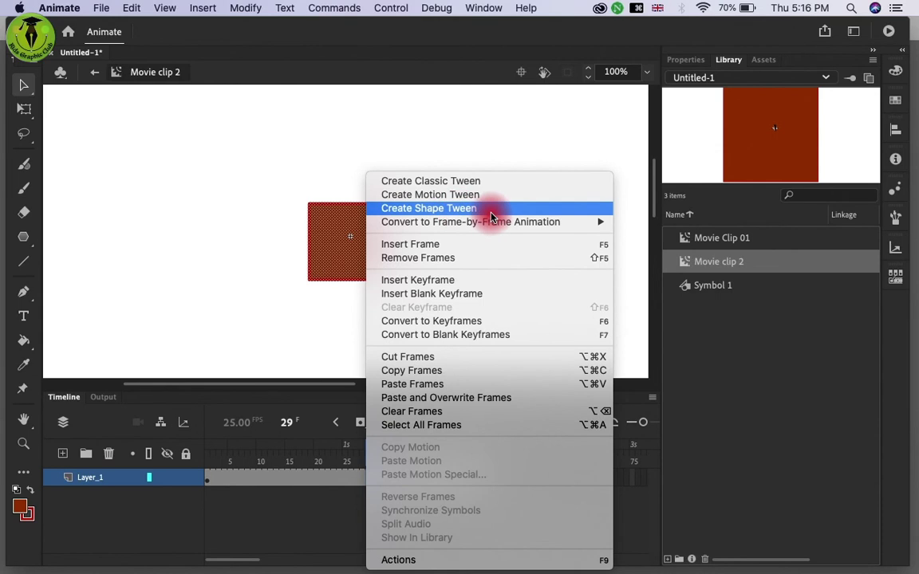
left_click(491, 212)
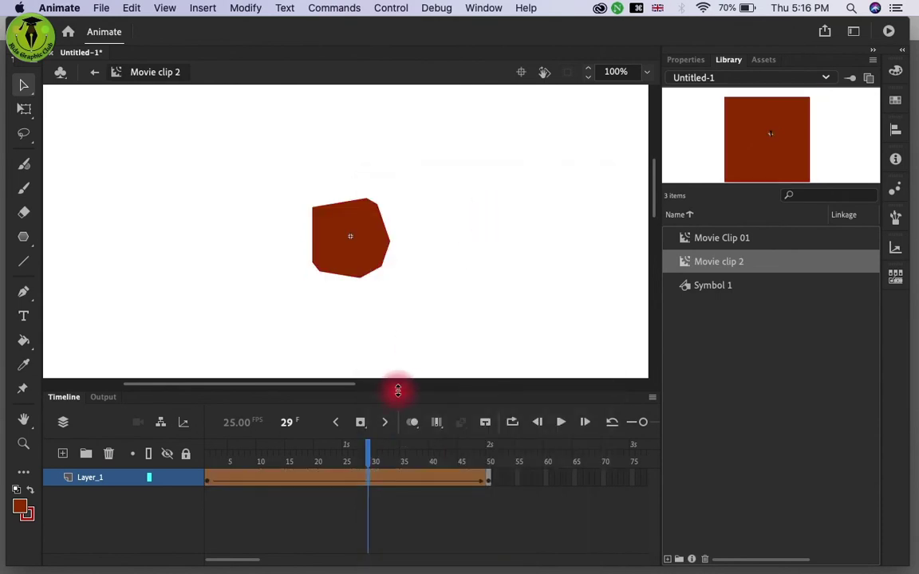
left_click(560, 422)
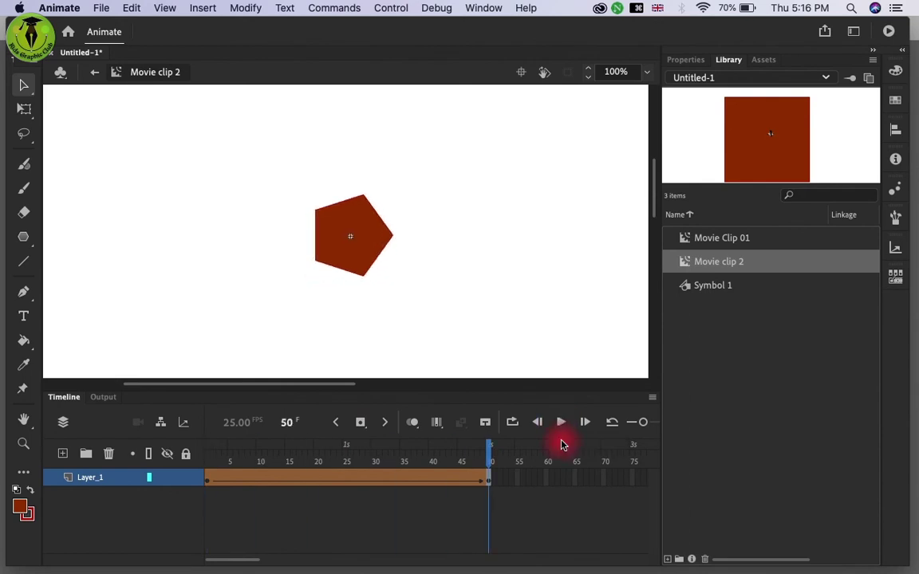
left_click(561, 425)
Step: Undo the shape tween, the pentagon and the blank keyframe so only the square on frame 1 remains
key("super+z")
key("super+z")
key("super+z")
key("super+z")
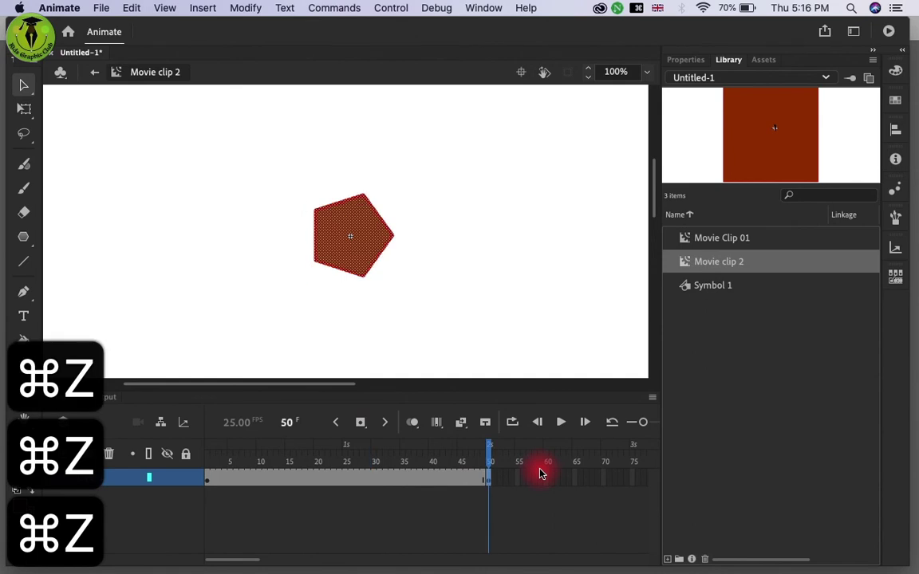
key("super+z")
key("super+z")
key("super+z")
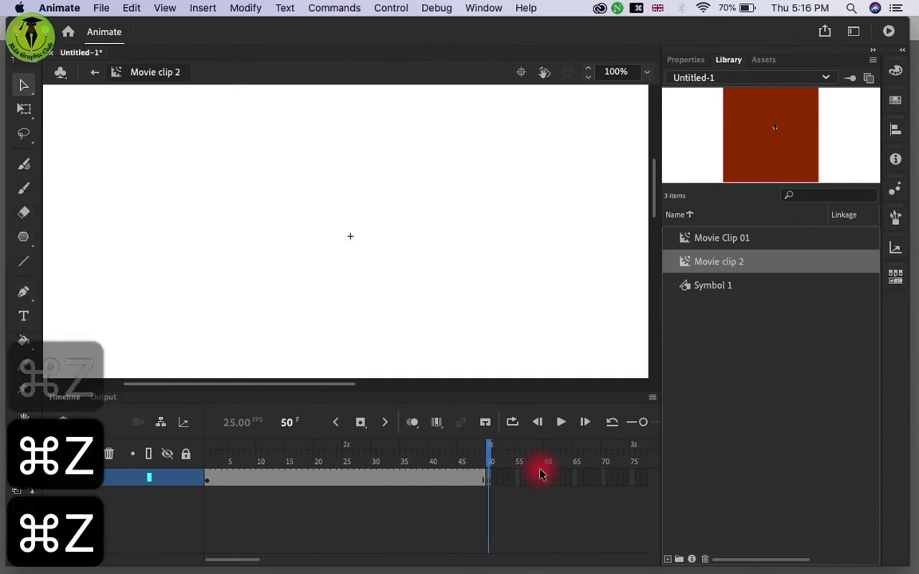
key("super+z")
key("super+z")
key("super+z")
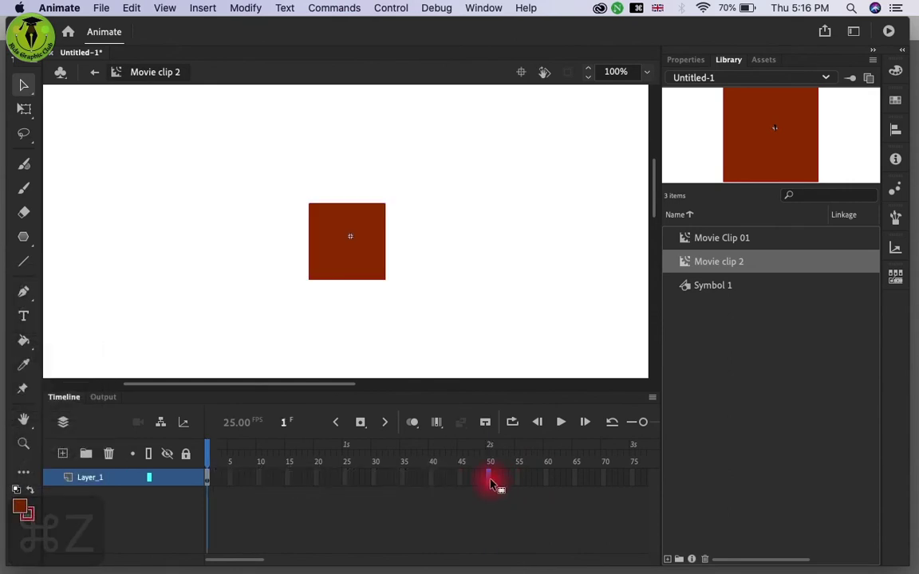
Step: Try inserting a regular keyframe at frame 50 of Layer_1, and undo it
left_click(489, 478)
left_click(366, 431)
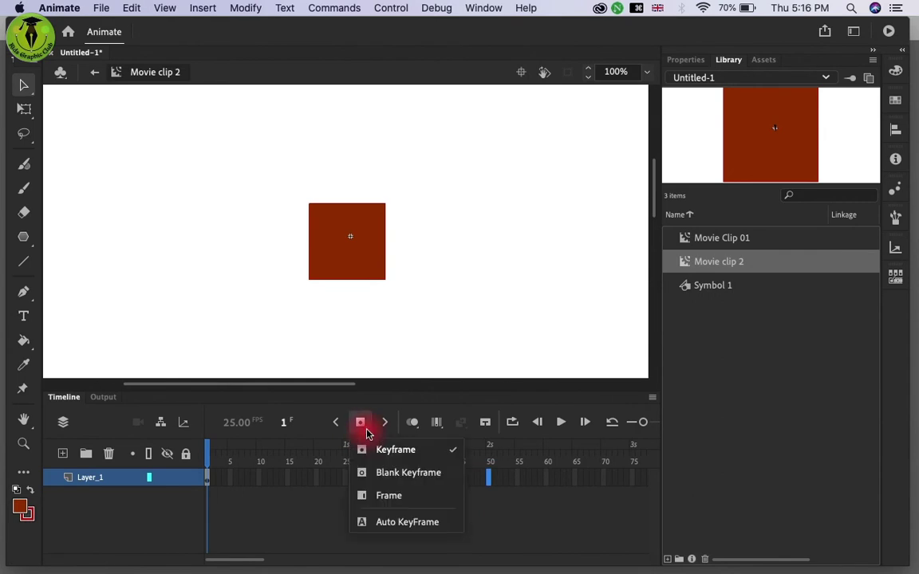
left_click(386, 454)
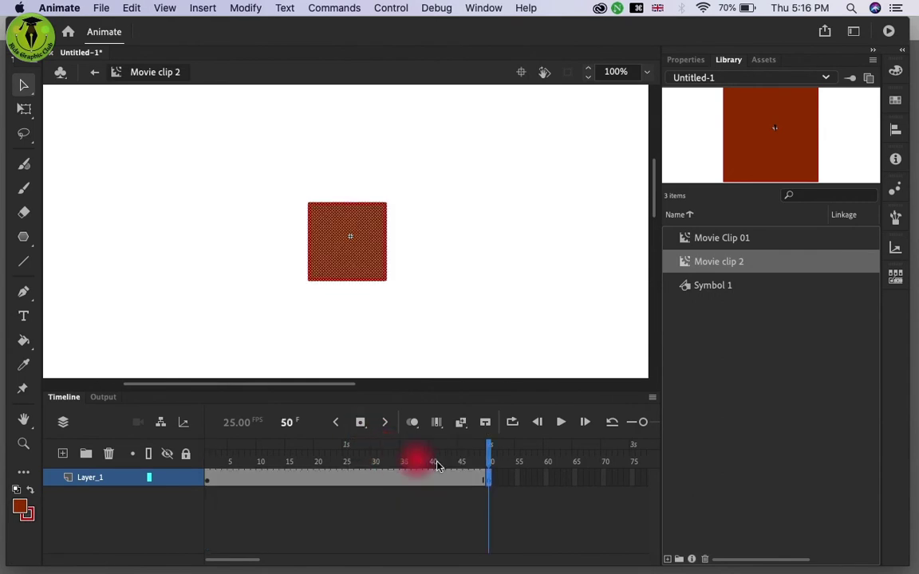
key("super+z")
key("super+z")
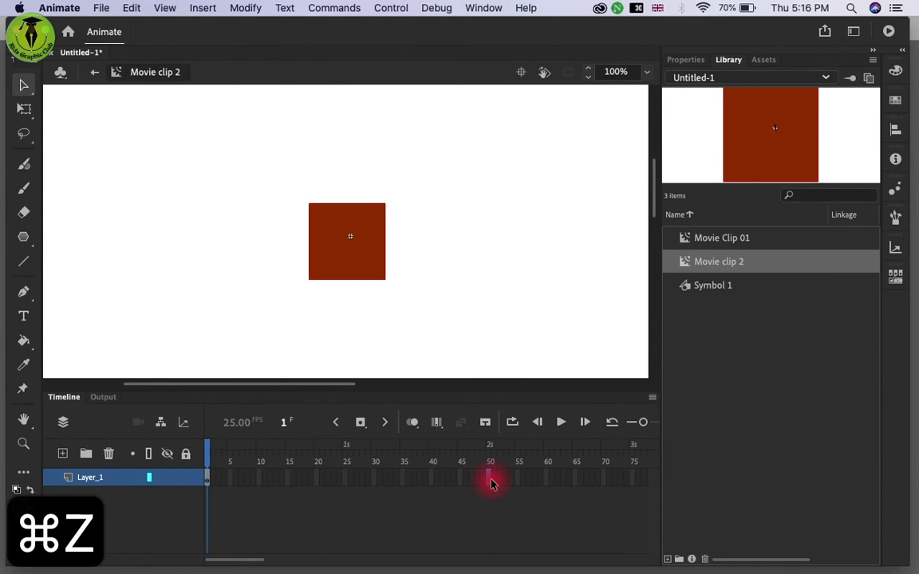
Step: Convert frame 50 of Layer_1 to a keyframe carrying the square over from frame 1, and select it
right_click(491, 480)
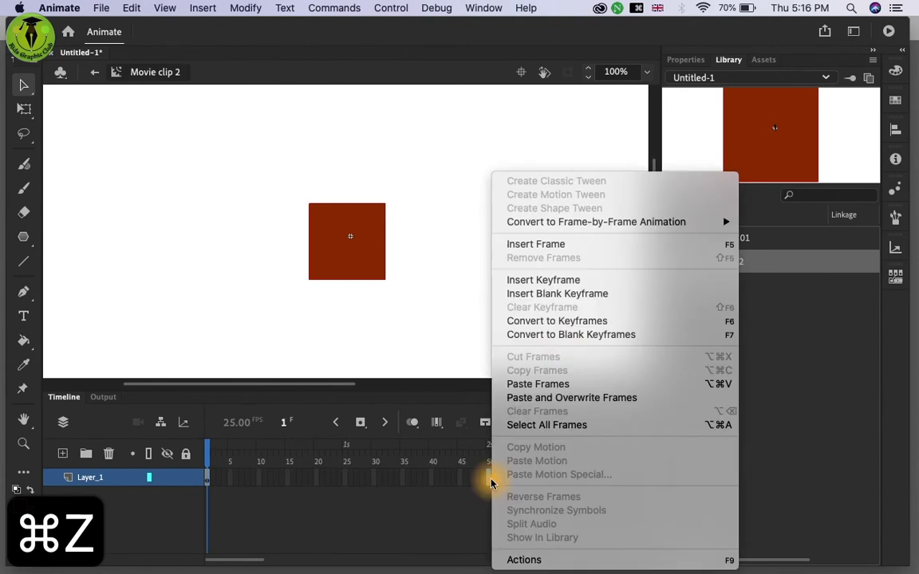
left_click(583, 322)
left_click_drag(434, 479, 452, 486)
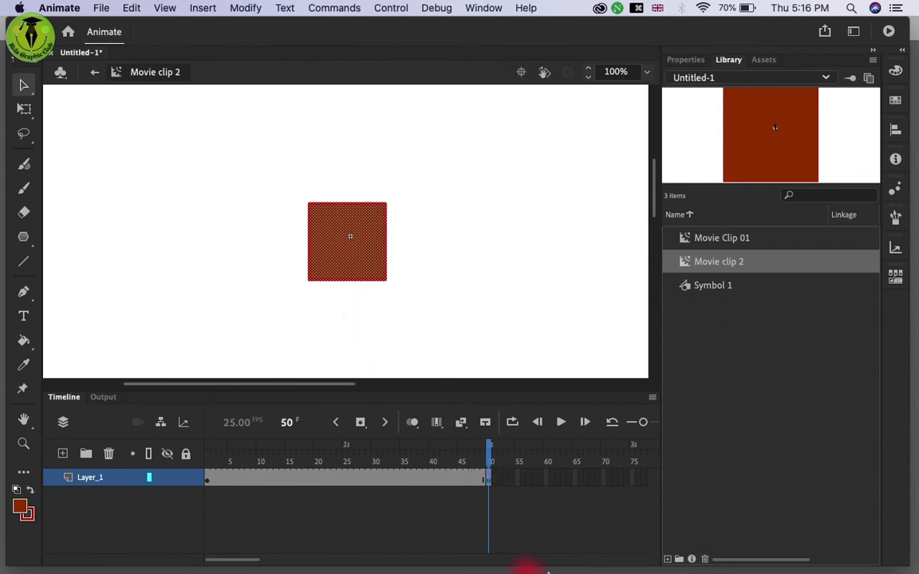
left_click(209, 485)
left_click(490, 487)
Step: Try deleting the square on frame 50, and undo the deletion
key("BackSpace")
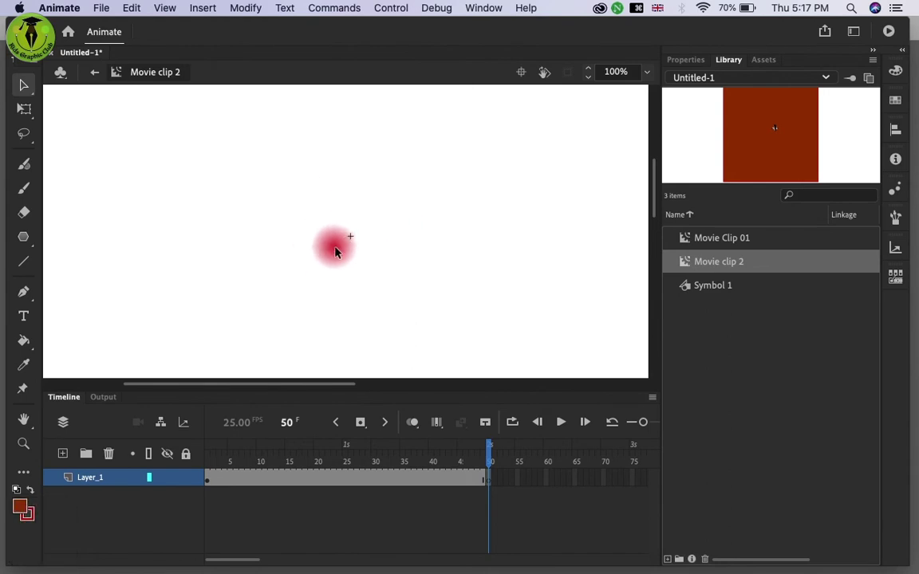
key("super+z")
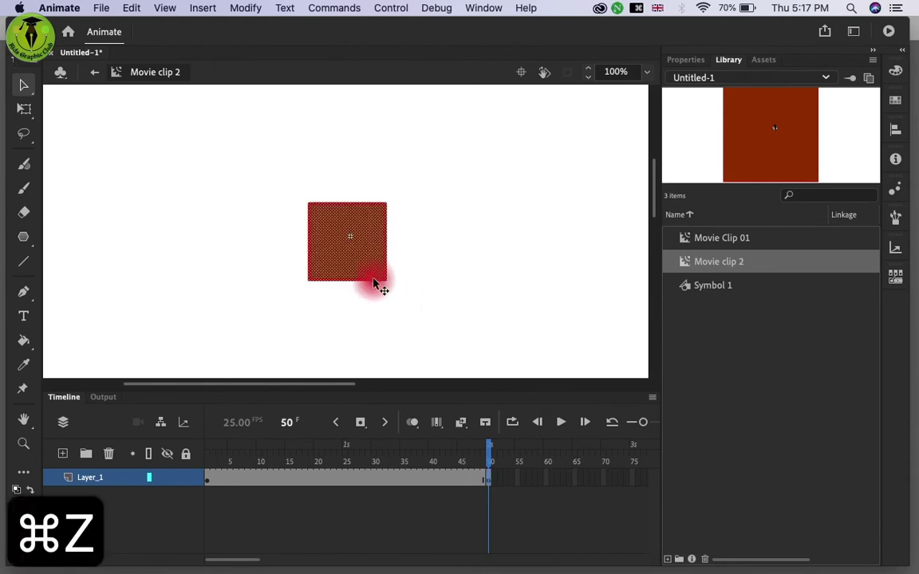
Step: Stretch the square's upper-right and lower-left corner points outward on frame 50 to form a slanted rhombus
left_click(24, 84)
left_click(55, 107)
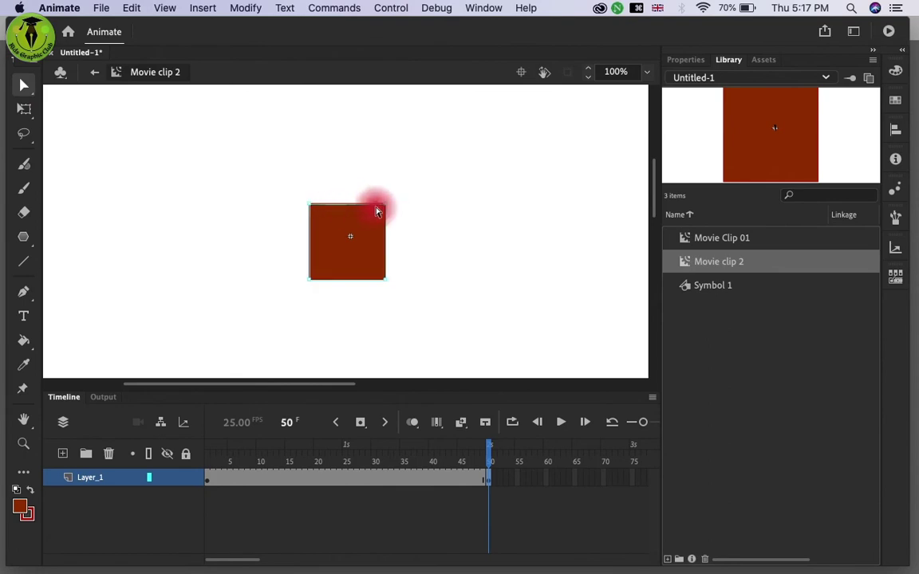
left_click_drag(385, 205, 412, 177)
left_click_drag(310, 279, 267, 308)
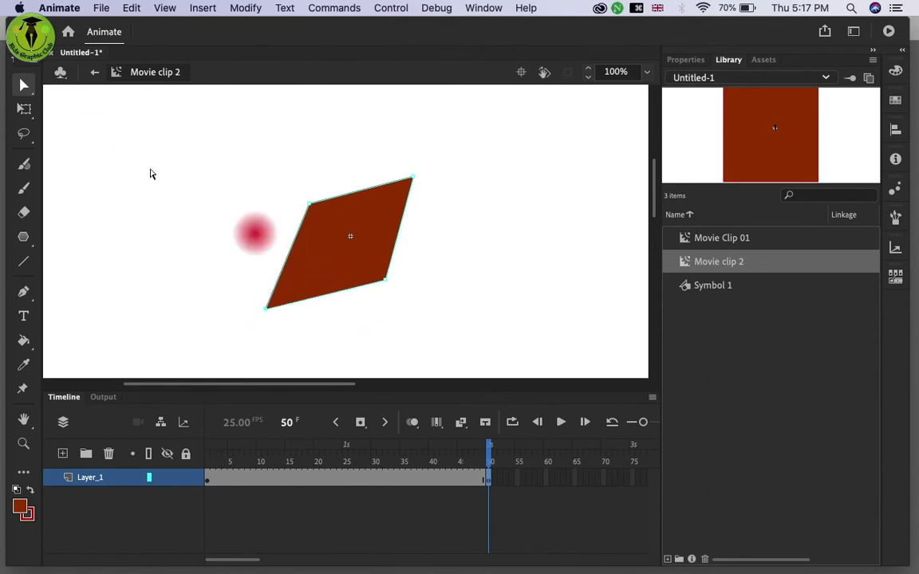
Step: Recolour the rhombus on frame 50 with a yellow-green fill and a bright green stroke, and deselect it
left_click(23, 342)
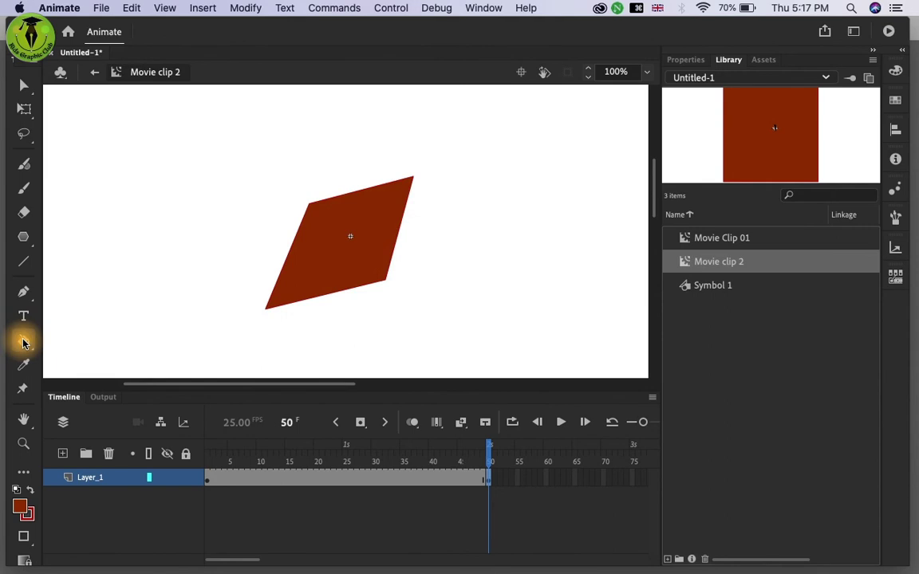
left_click(24, 511)
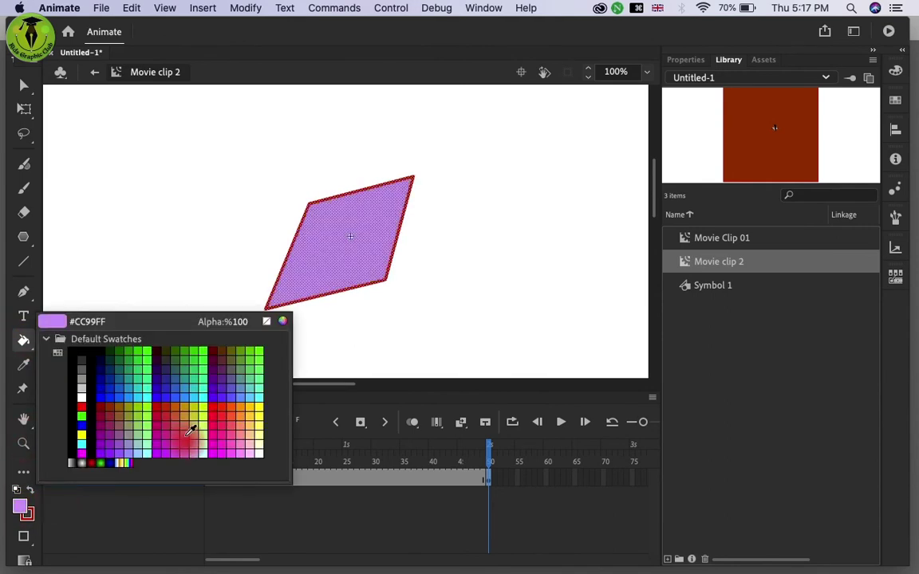
left_click(199, 408)
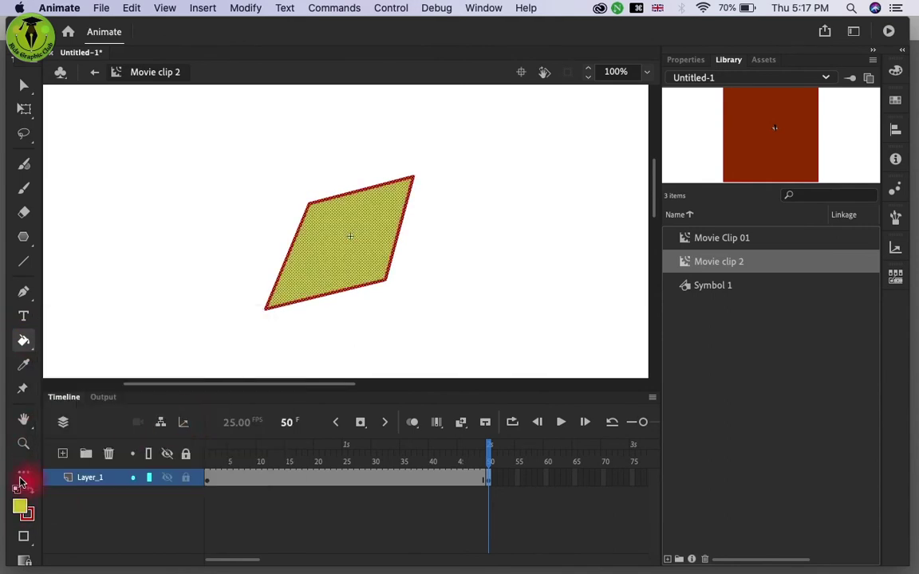
left_click(31, 517)
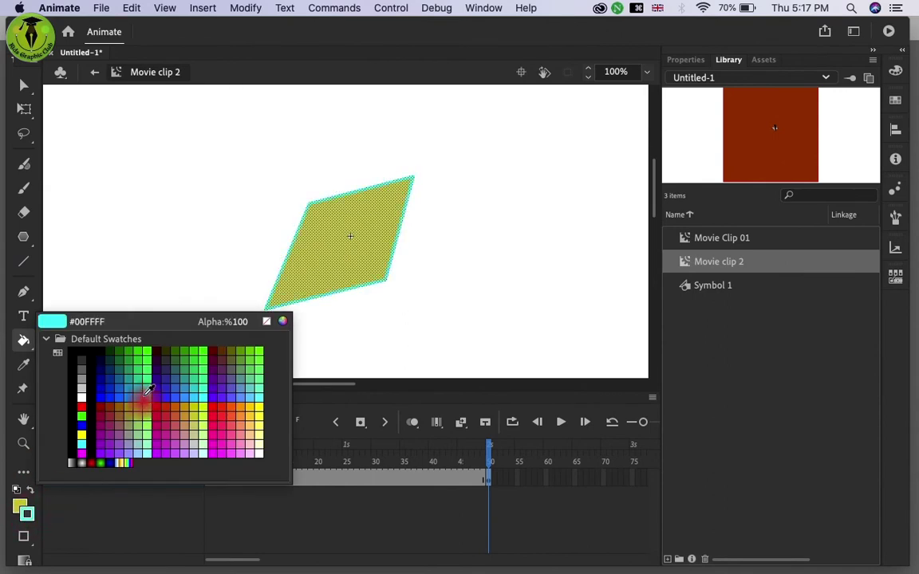
left_click(154, 365)
left_click(23, 86)
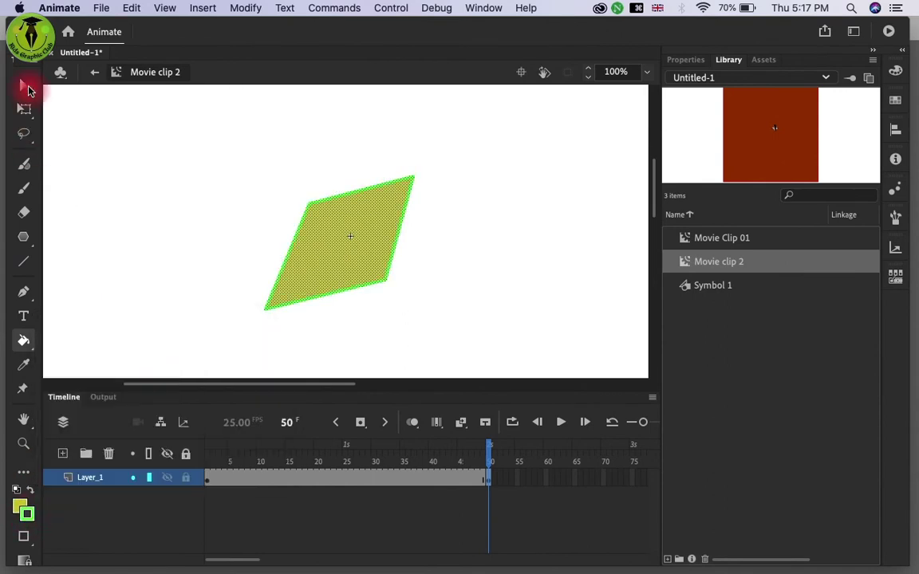
left_click(164, 198)
left_click(275, 358)
Step: Create a shape tween from the square on frame 1 to the rhombus on frame 50 and play it
right_click(354, 480)
left_click(443, 208)
left_click(566, 425)
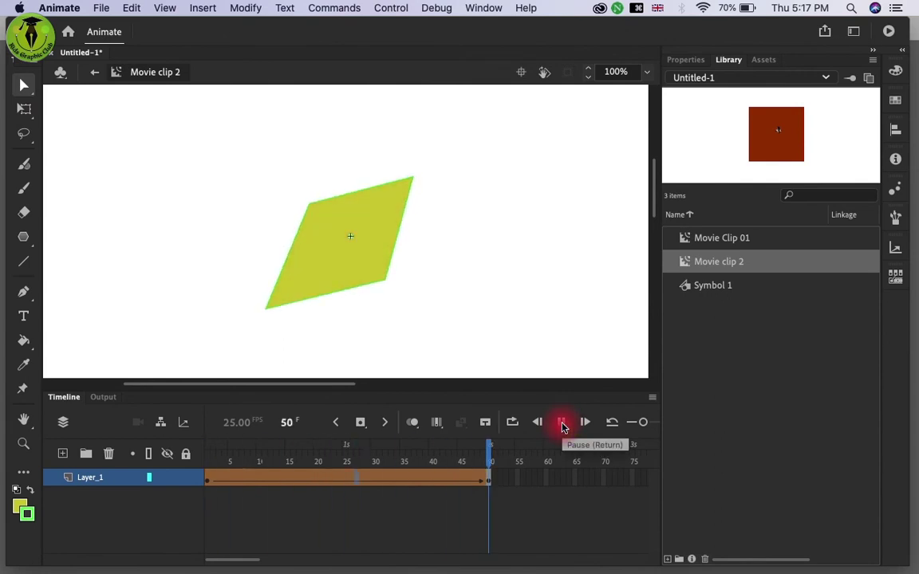
left_click(562, 425)
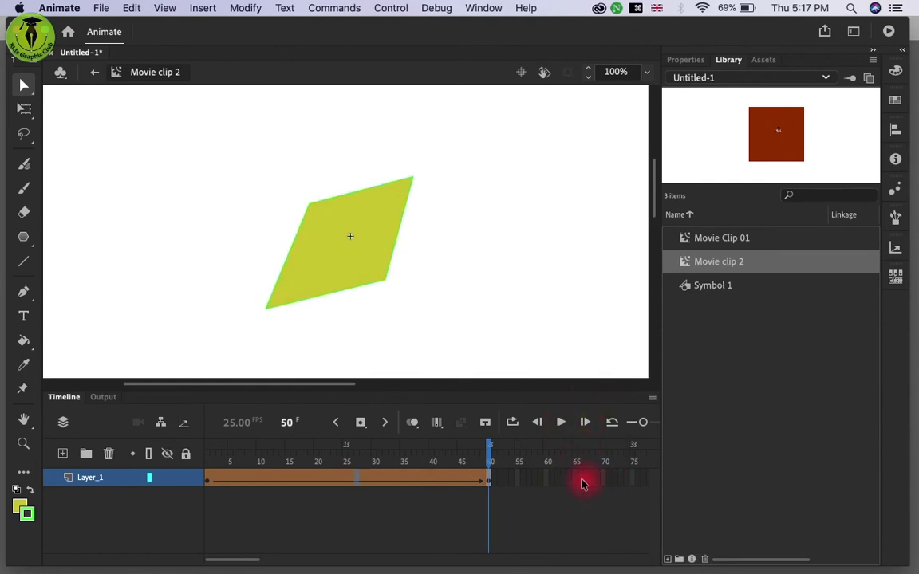
Step: Add a keyframe at frame 60 and reshape the rhombus into an arrowhead by moving its lower-right and upper-left corner points
left_click(548, 479)
left_click(359, 422)
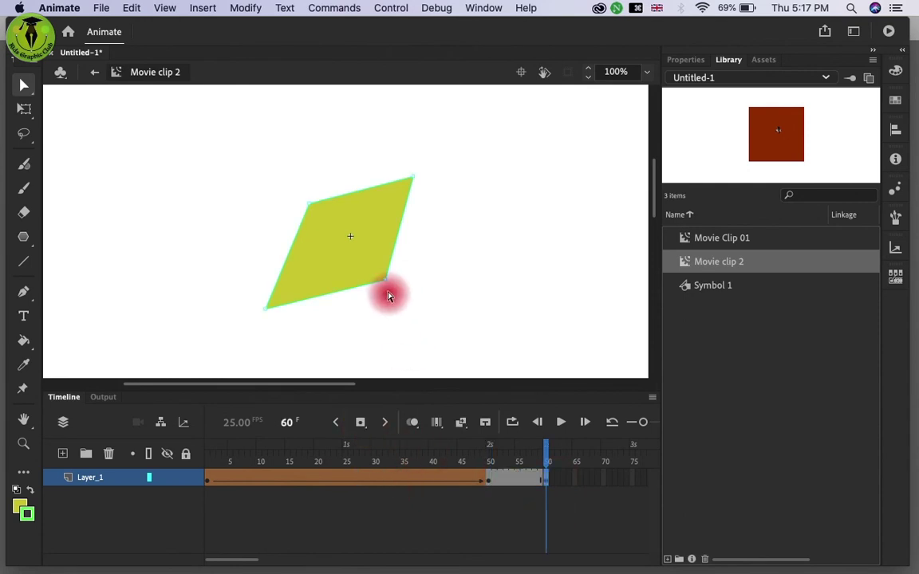
left_click_drag(385, 287, 443, 327)
left_click_drag(311, 209, 377, 266)
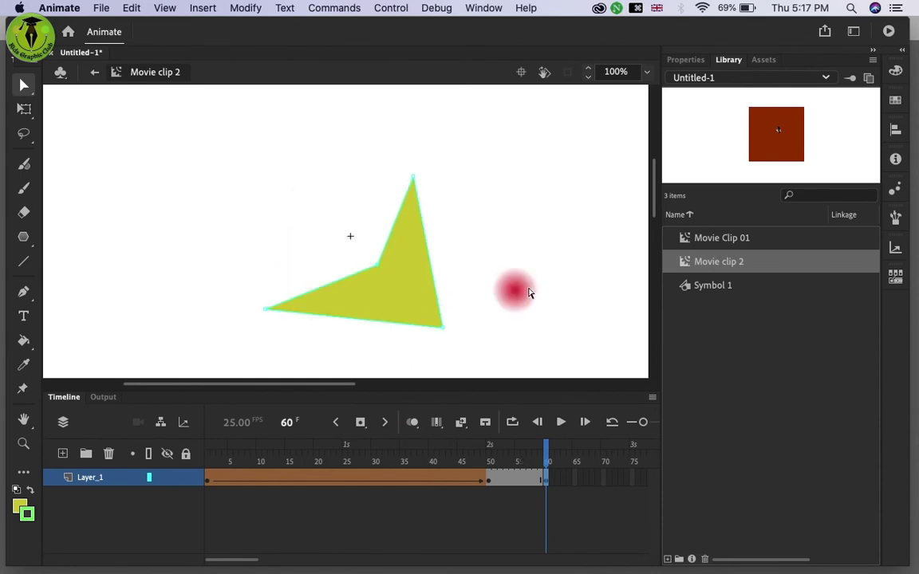
Step: Try to recolour the arrowhead on frame 60 with a yellow #FFFF00 fill
left_click(20, 509)
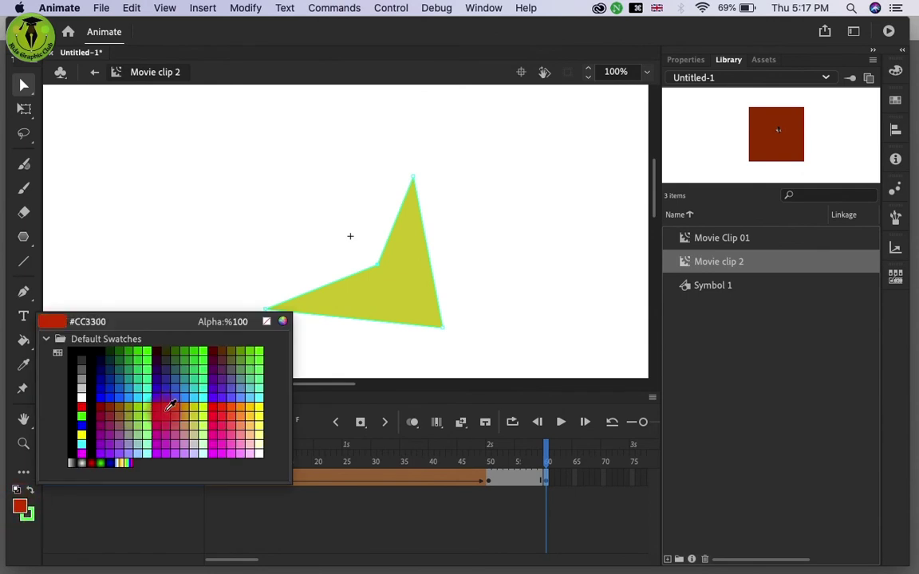
left_click(260, 405)
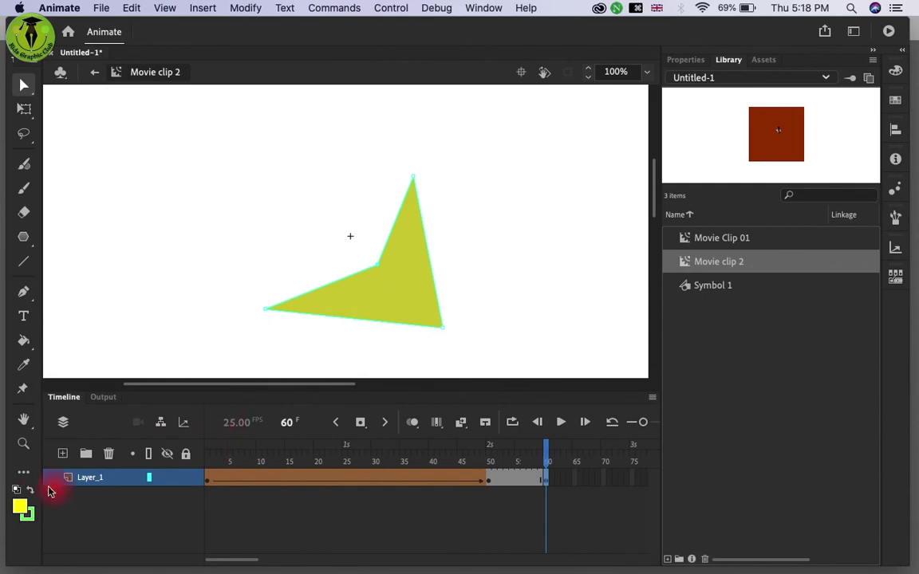
left_click(334, 334)
Step: Select the arrowhead's fill on frame 60 with the Selection tool and recolour it purple
left_click(30, 93)
left_click(64, 88)
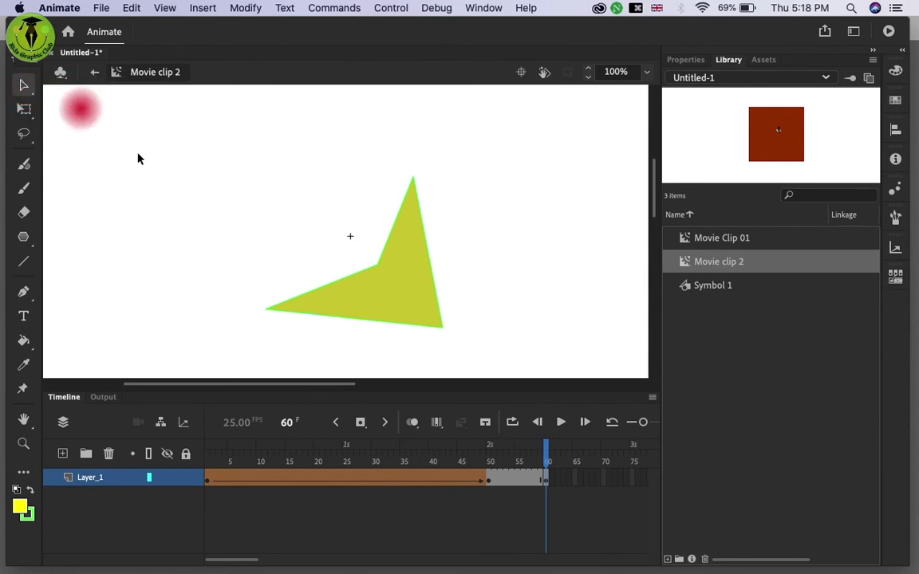
left_click(355, 311)
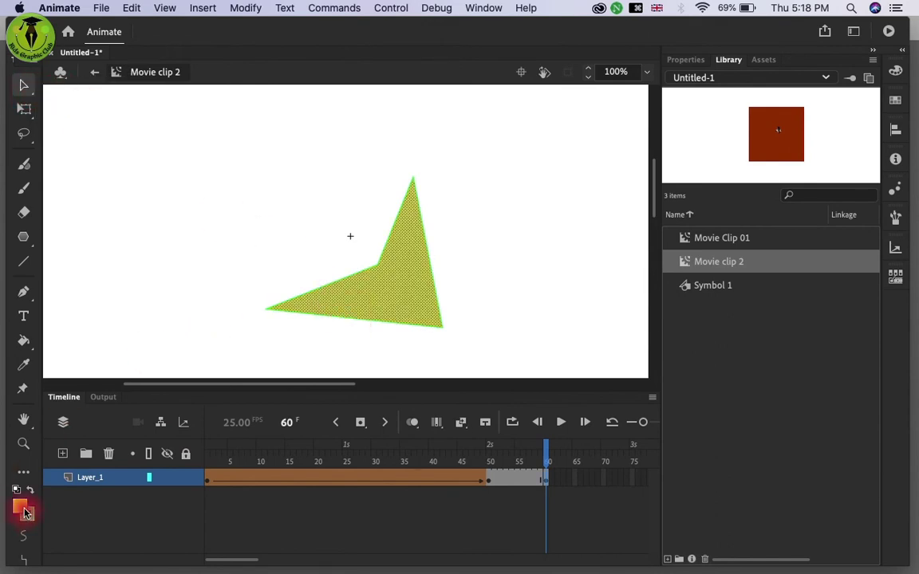
left_click(27, 513)
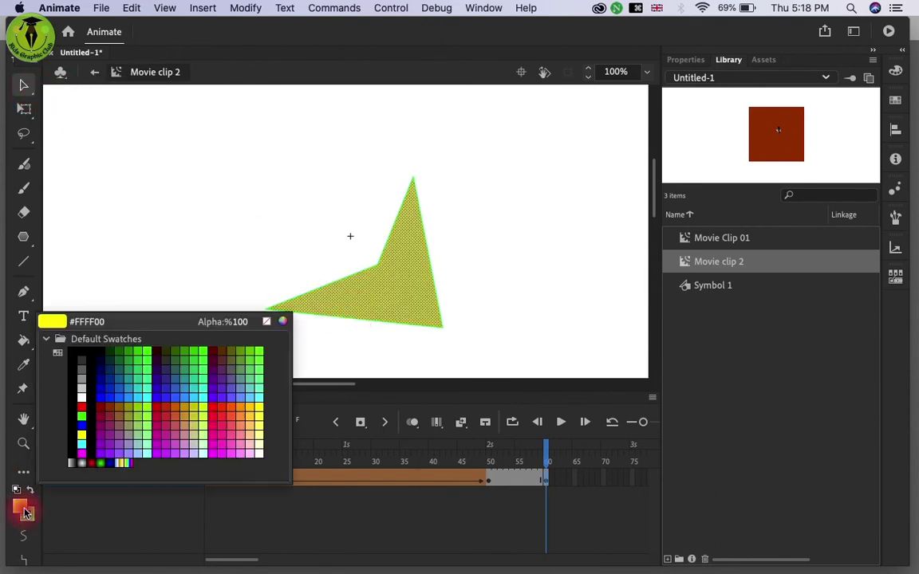
left_click(114, 436)
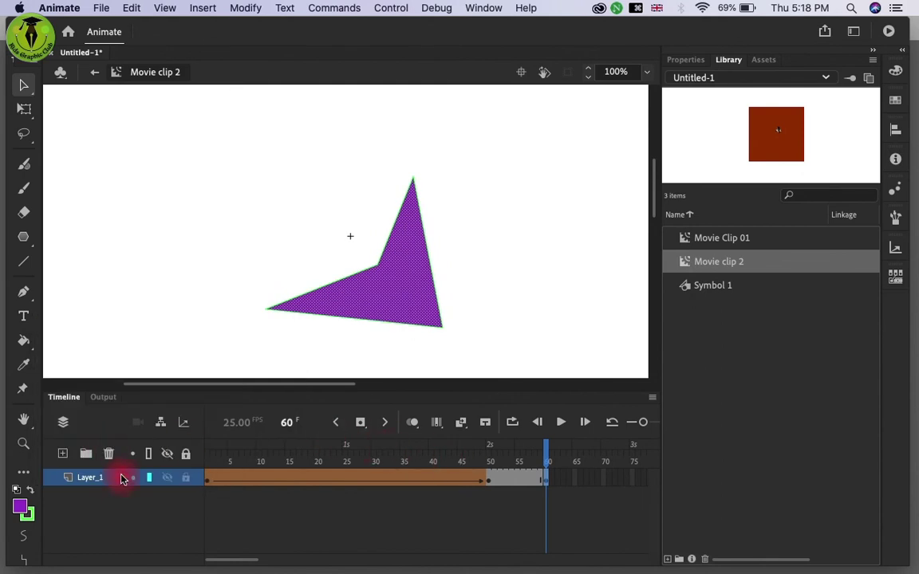
Step: Select the arrowhead's whole outline on frame 60 and recolour the stroke dark grey
left_click(28, 98)
left_click(377, 329)
double_click(356, 273)
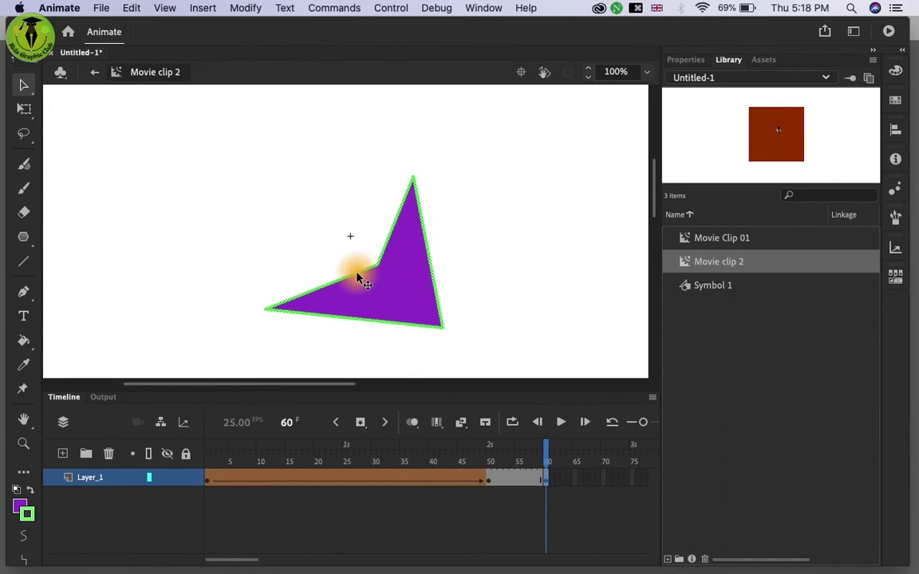
left_click(26, 513)
left_click(185, 435)
left_click(26, 517)
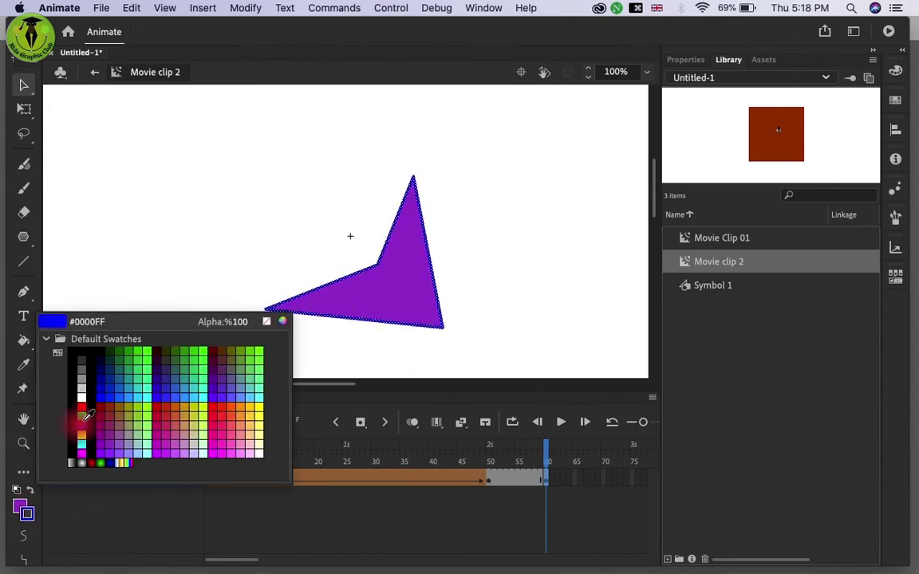
left_click(82, 370)
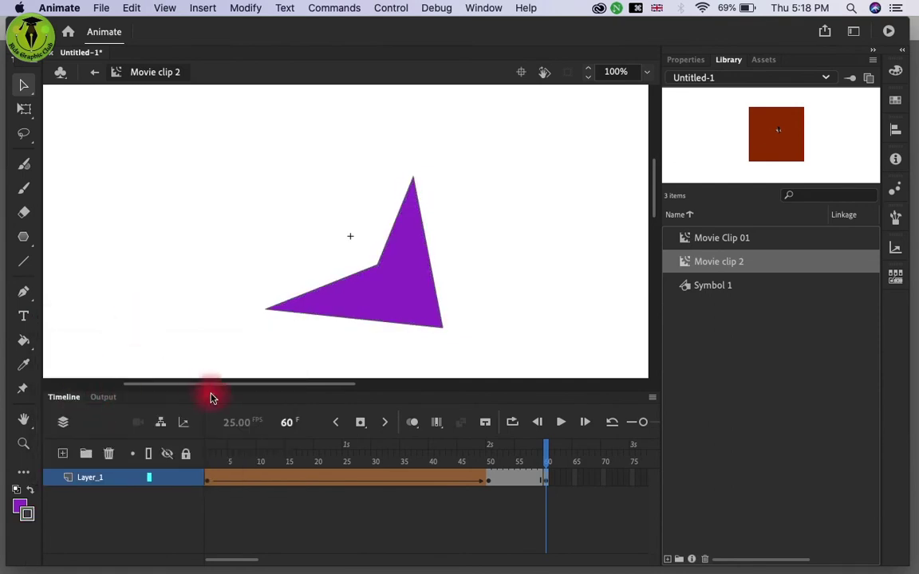
Step: Create a shape tween between the keyframes on frames 50 and 60 and play the whole animation
left_click(518, 482)
right_click(520, 481)
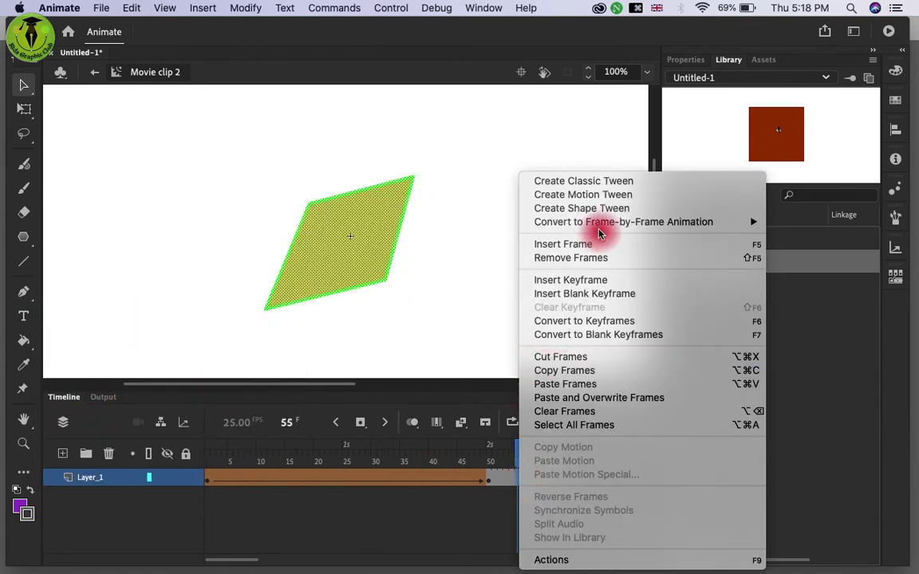
left_click(583, 209)
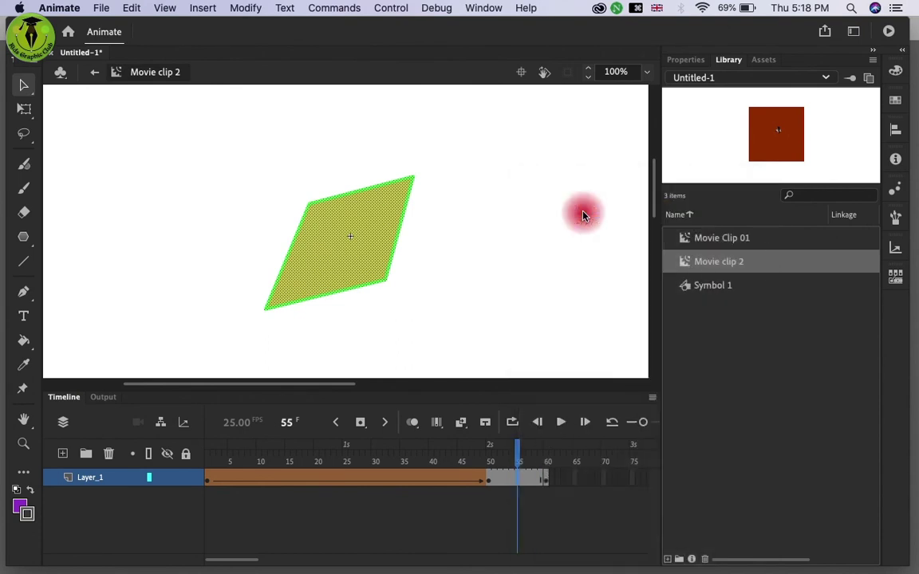
left_click(561, 422)
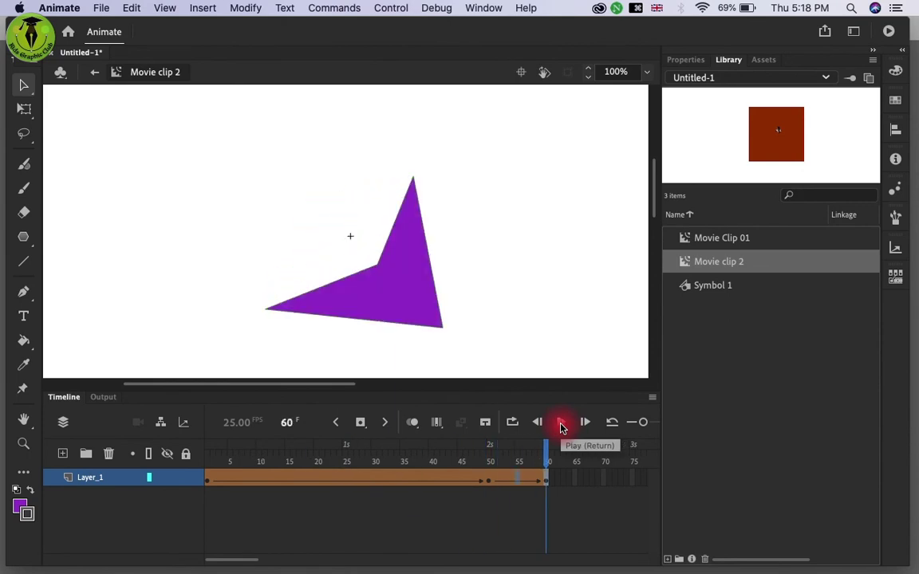
left_click(560, 428)
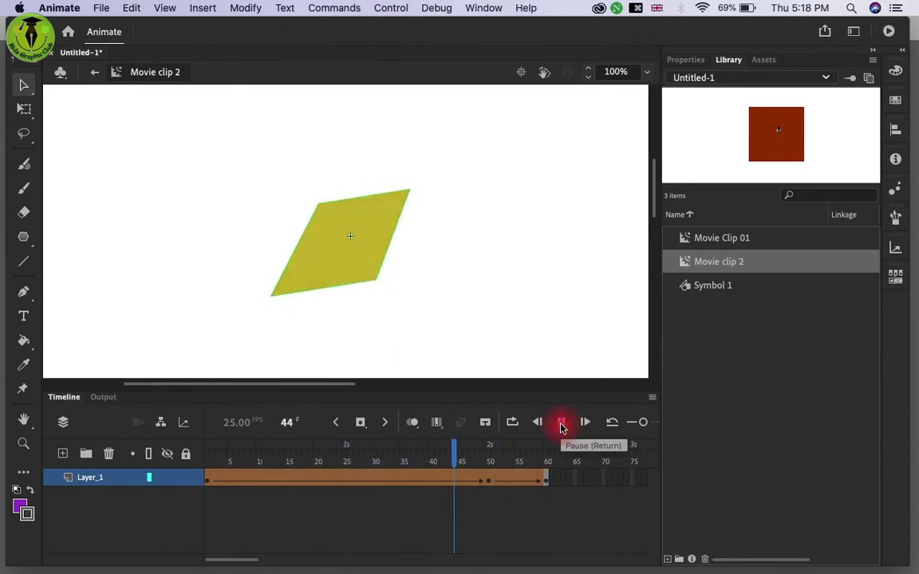
Step: Move the rhombus keyframe from frame 50 to frame 31 and play the retimed animation
left_click(489, 488)
left_click_drag(488, 488, 401, 485)
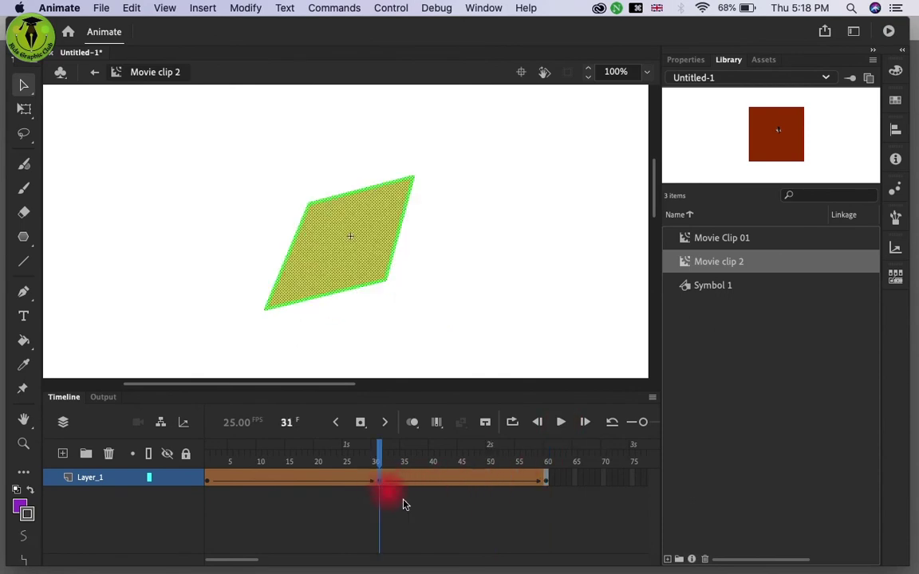
left_click(560, 425)
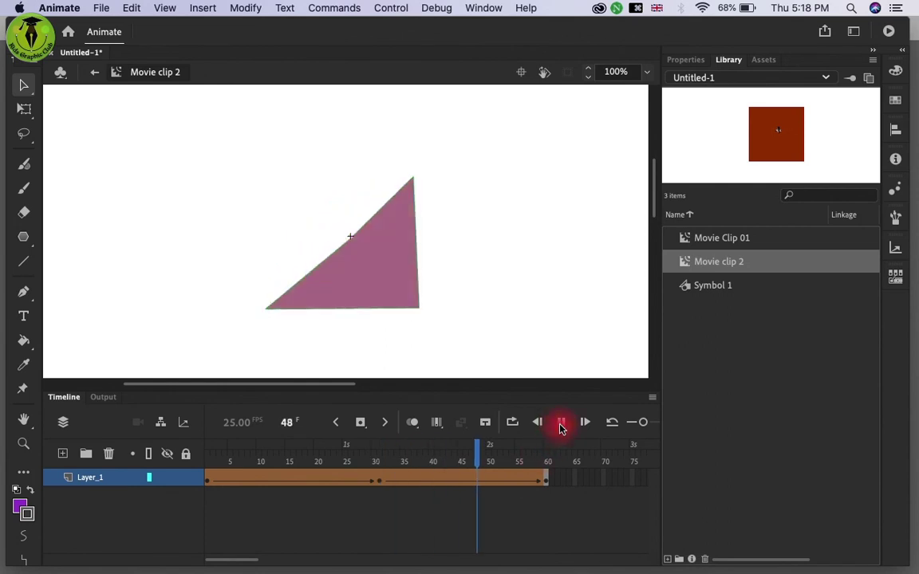
left_click(561, 427)
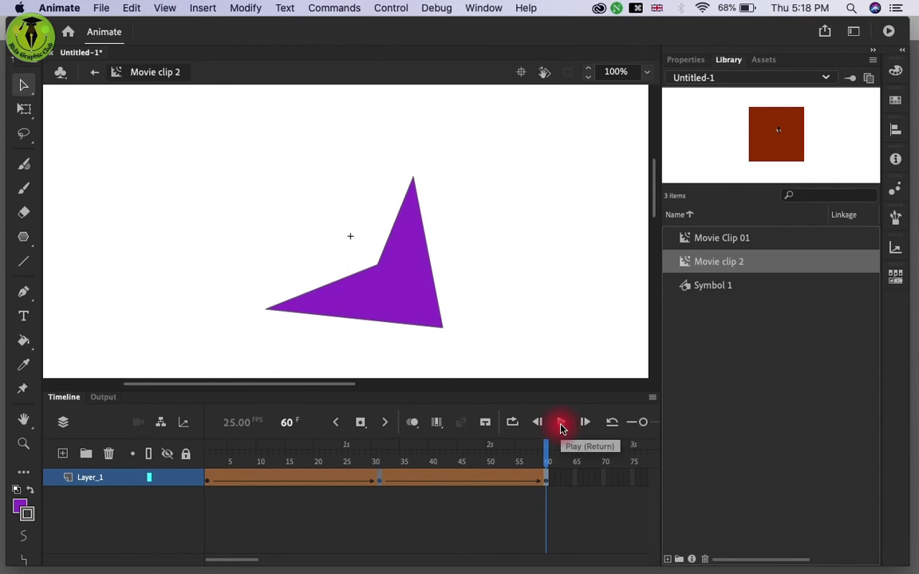
Step: Replace the purple arrowhead on frame 60 with a closed teardrop outline drawn with the Pen tool
left_click(545, 483)
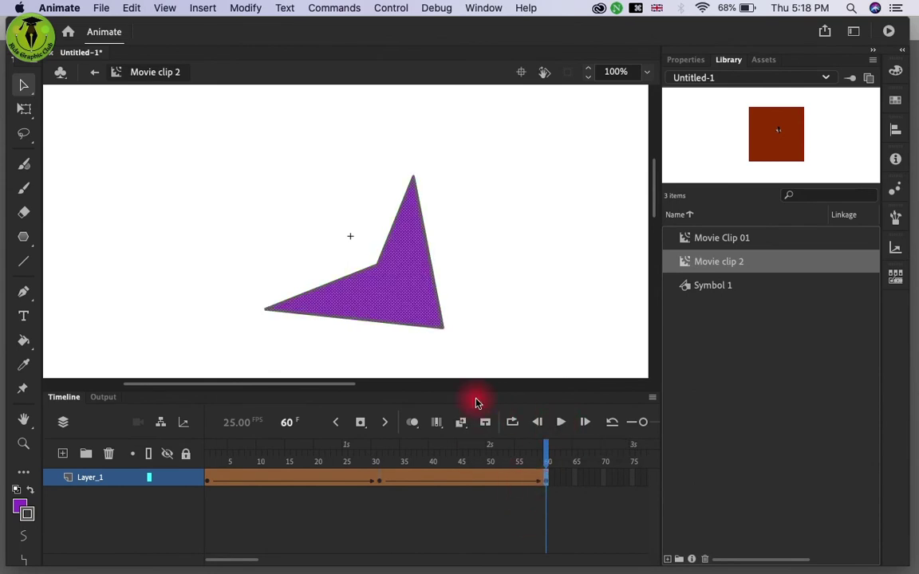
key("BackSpace")
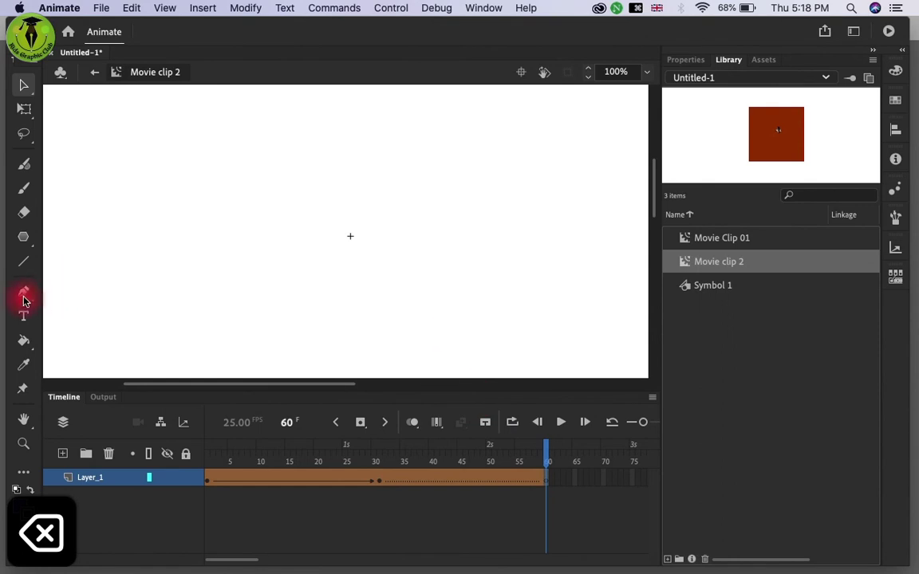
left_click(23, 296)
left_click(303, 271)
left_click_drag(479, 191, 541, 243)
left_click(304, 274)
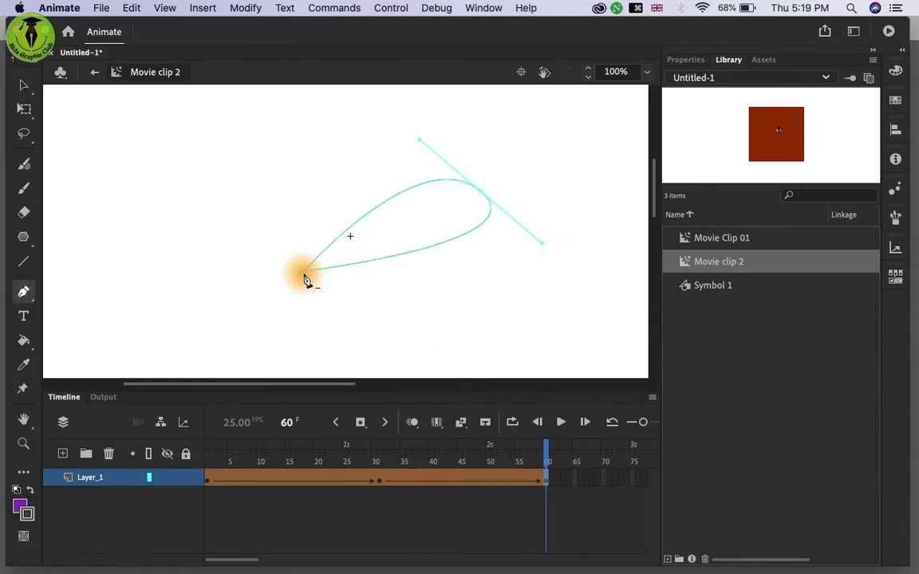
left_click(23, 85)
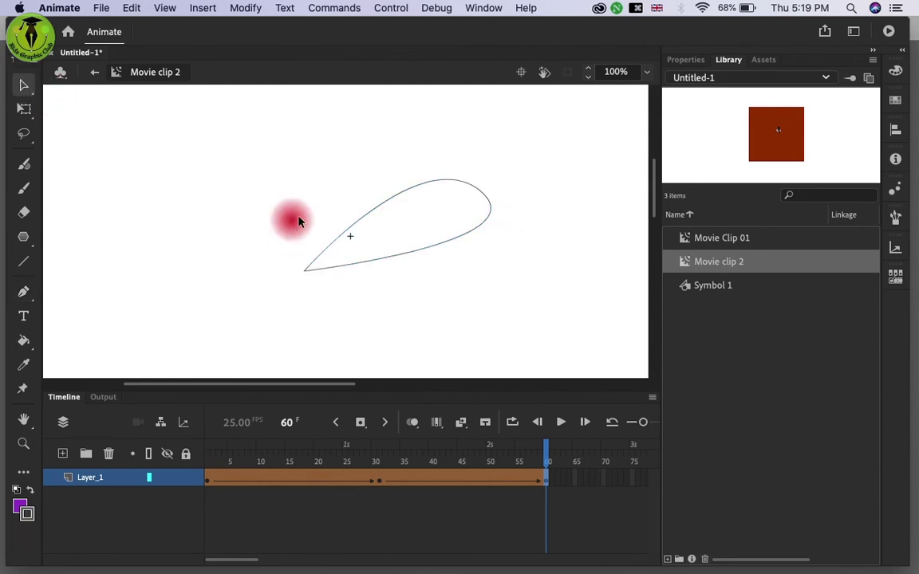
Step: Fill the teardrop on frame 60 with red using the Paint Bucket and play the updated shape animation
left_click(357, 226)
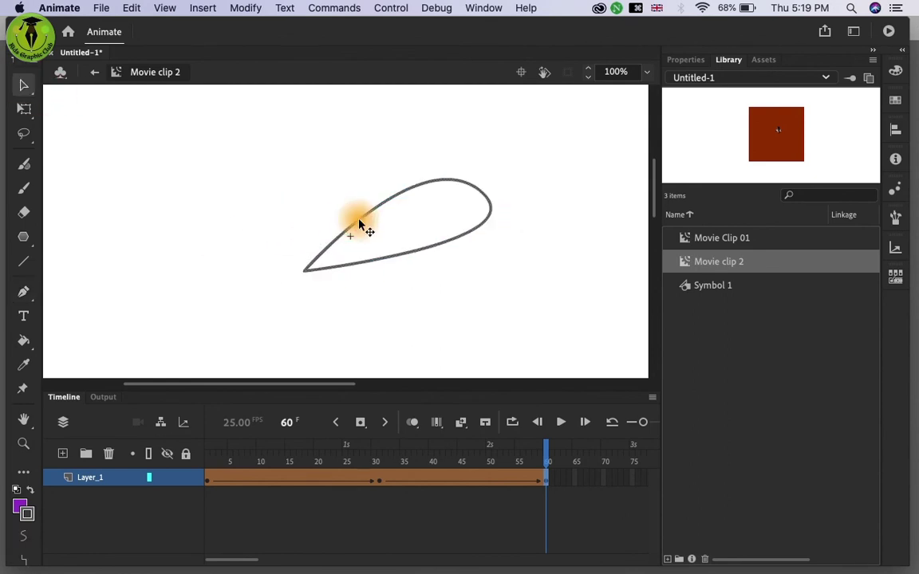
left_click(22, 511)
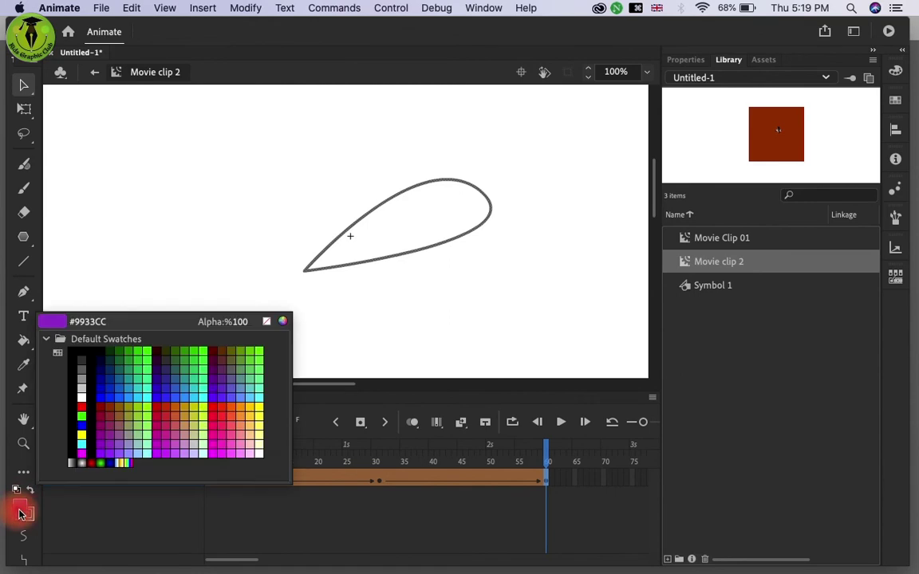
left_click(131, 415)
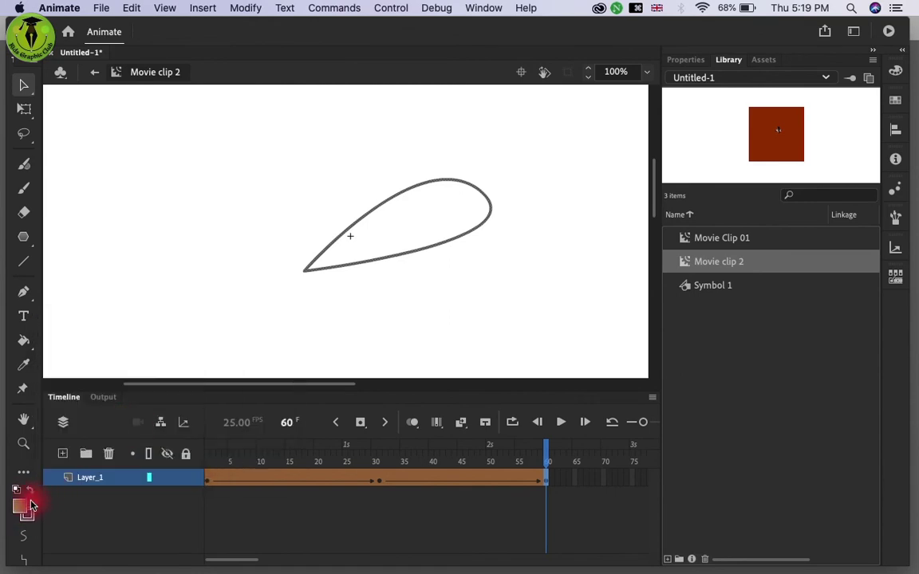
left_click(25, 342)
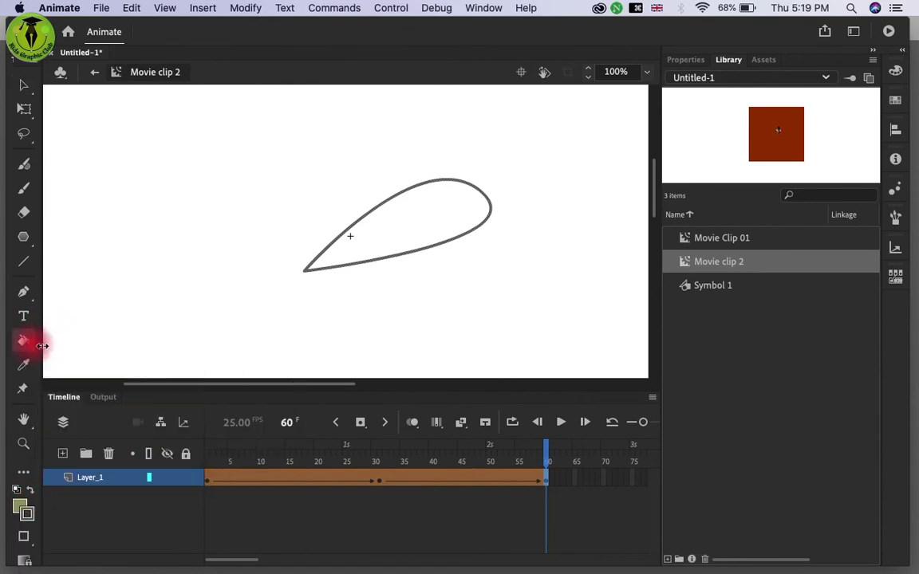
left_click(24, 504)
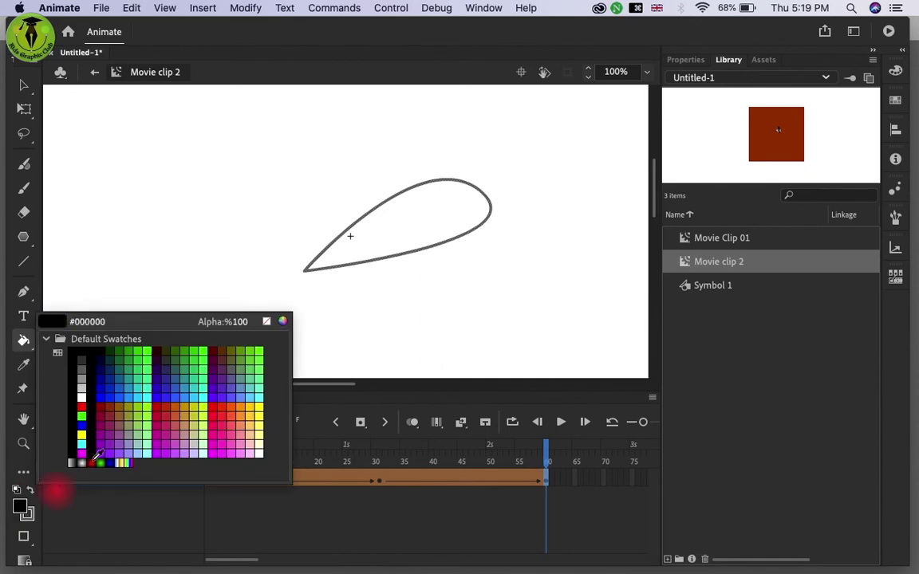
left_click(171, 417)
left_click(398, 205)
left_click(23, 84)
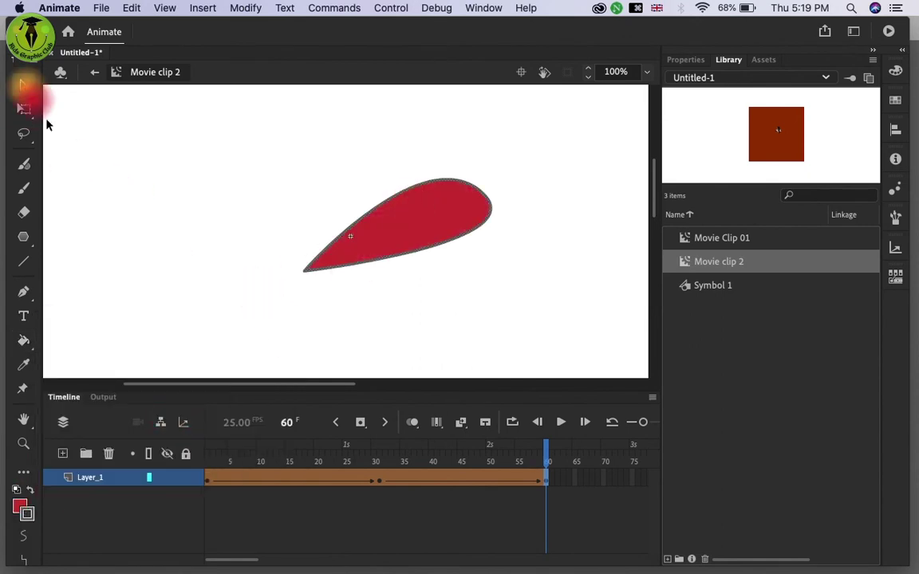
left_click(560, 423)
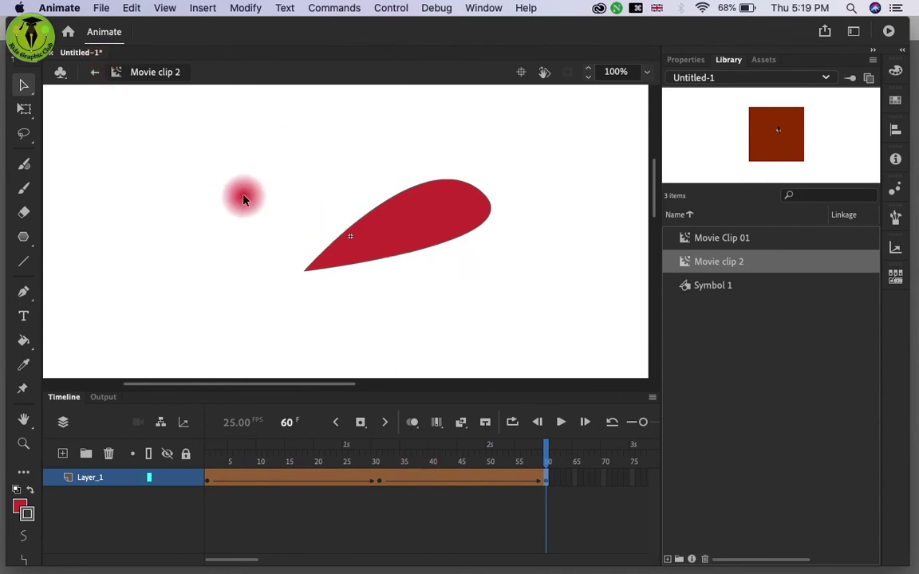
Step: Return to Scene 1, add a new layer and place Movie clip 2 on it beside the yellow square
left_click(95, 75)
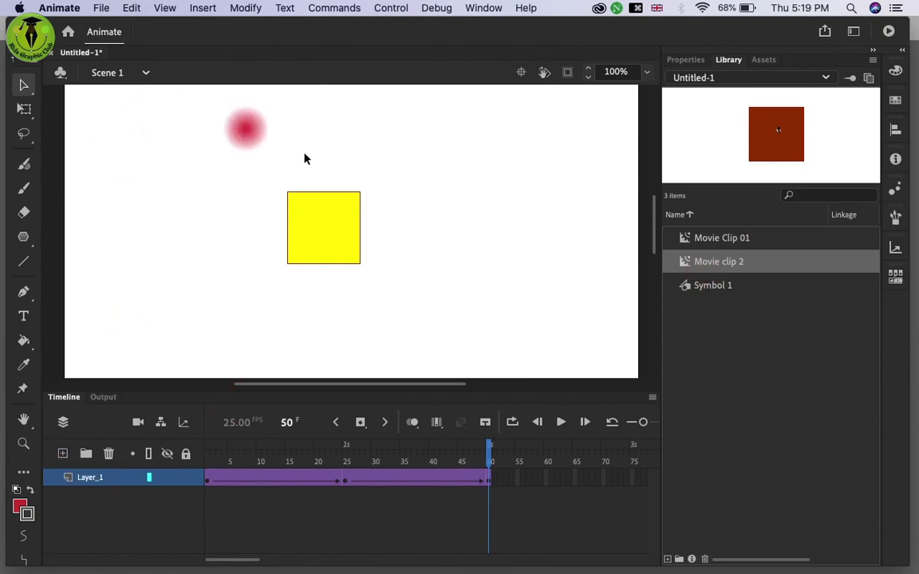
left_click(63, 453)
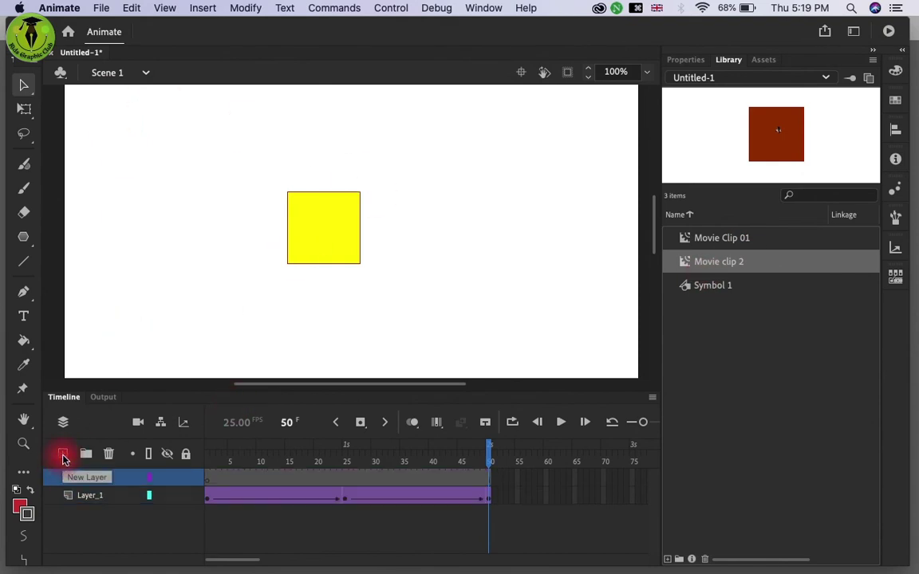
left_click_drag(691, 267, 480, 236)
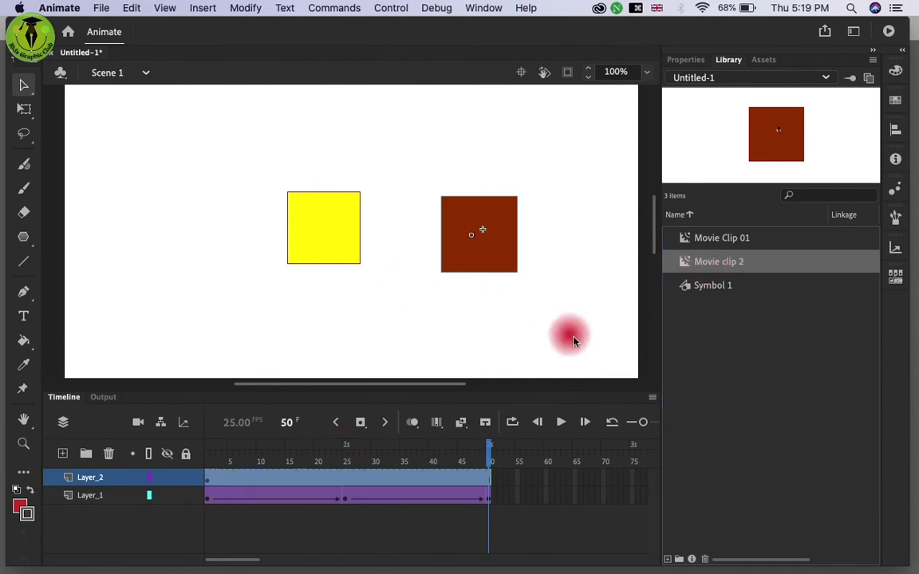
Step: Play the scene's timeline, then test the movie to watch both animations and close the preview window
left_click(561, 423)
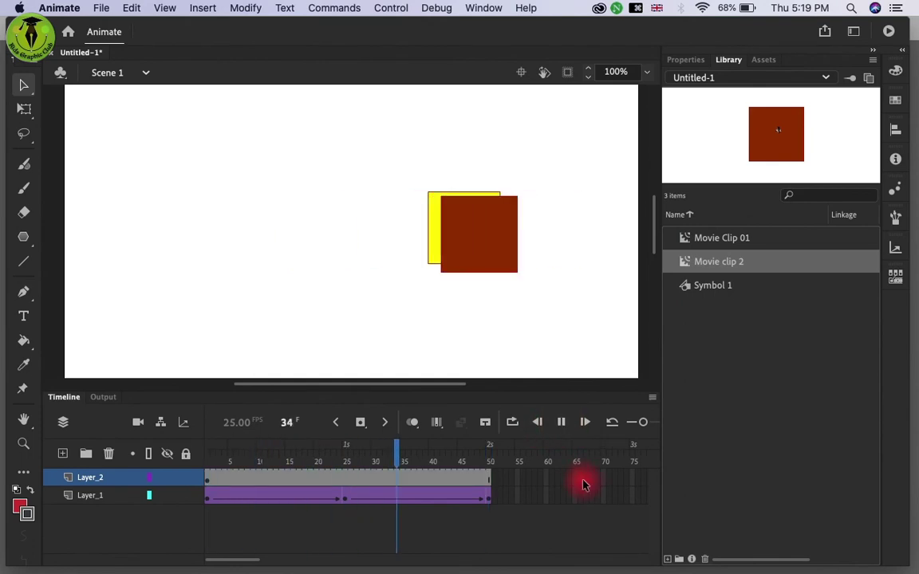
key("super+Return")
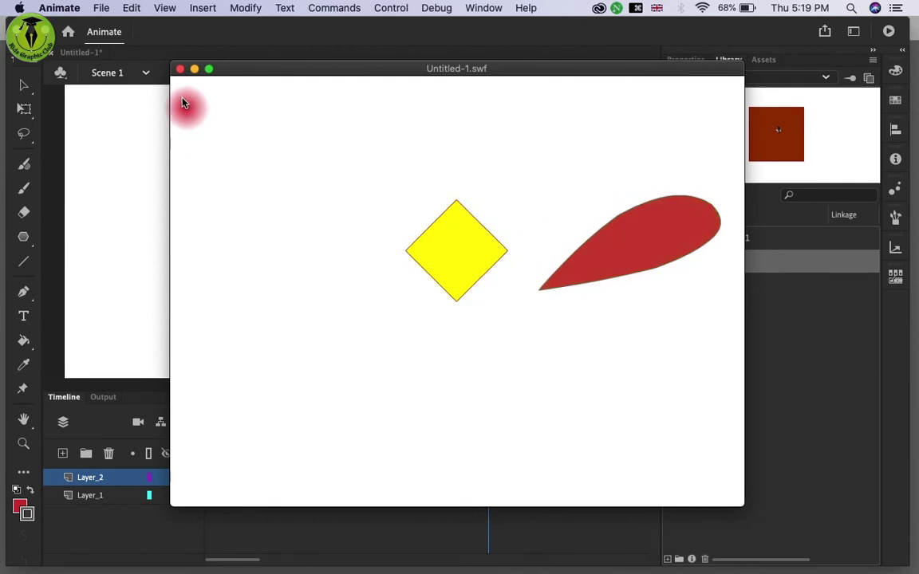
left_click(180, 69)
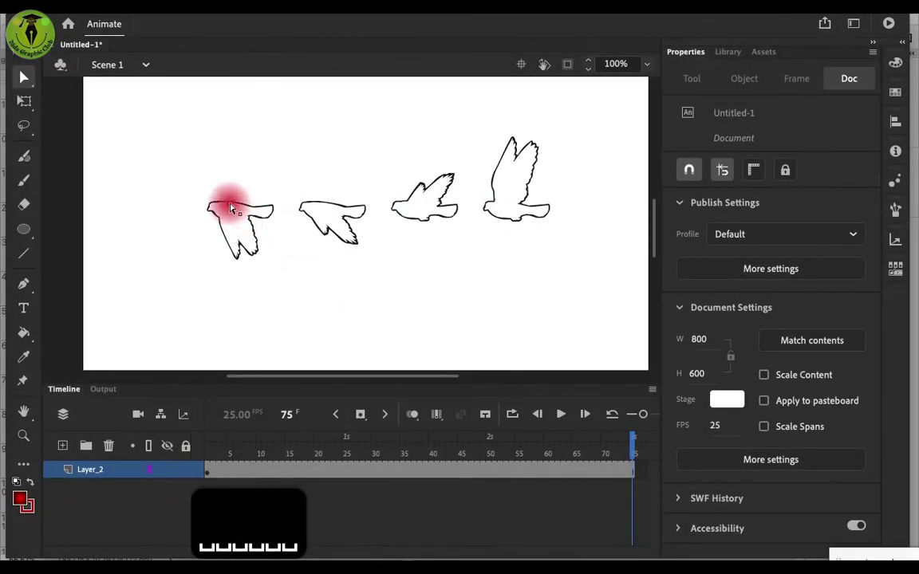
Step: Convert the first bird outline, with its wings down, to a Graphic symbol named 1
left_click(230, 209)
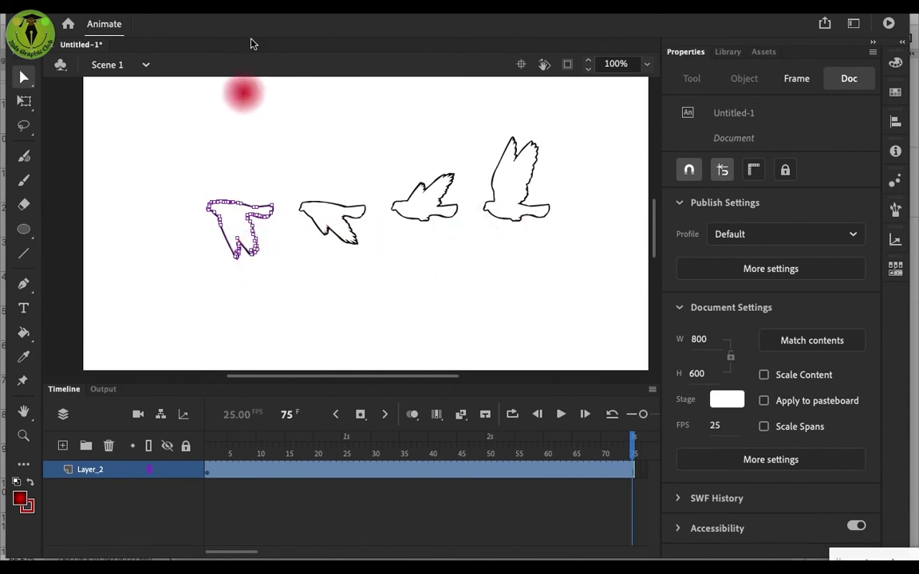
right_click(227, 124)
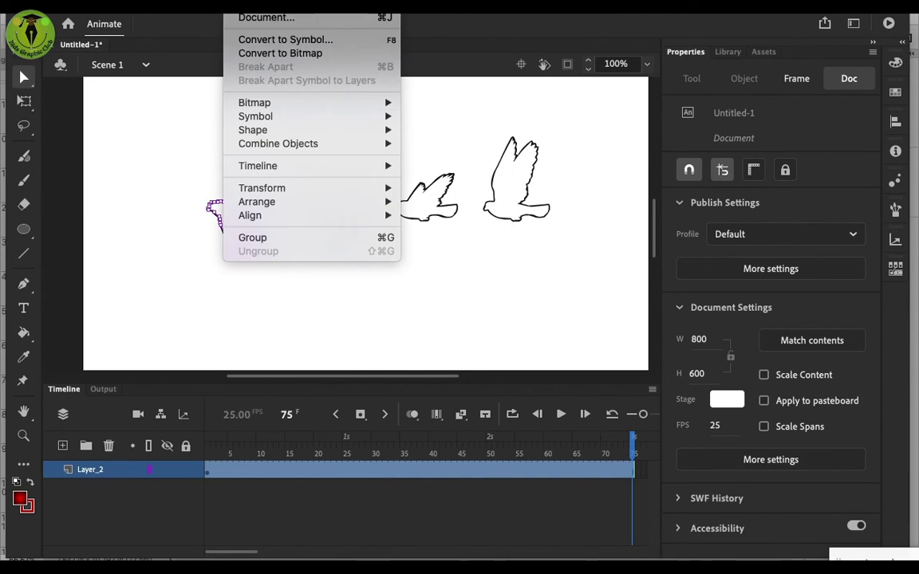
left_click(267, 40)
type("1")
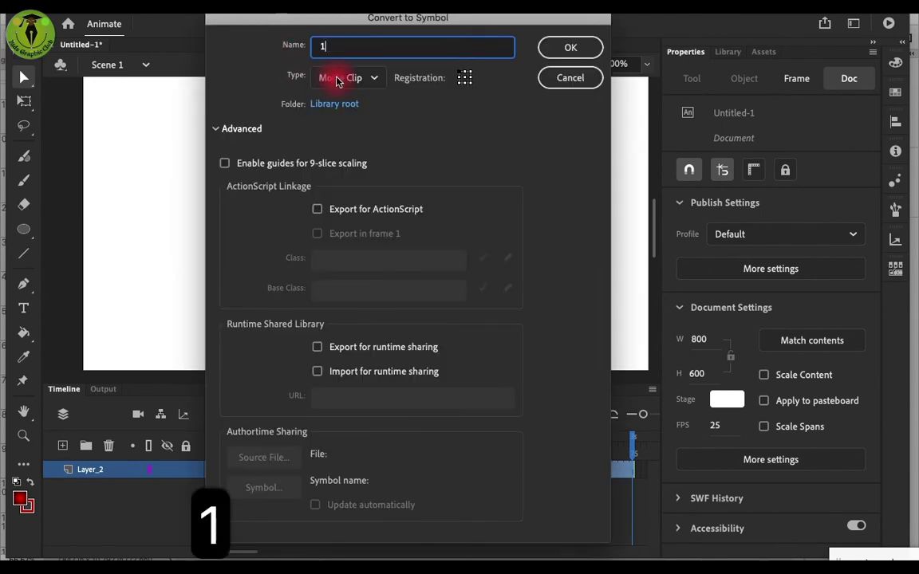
left_click(341, 79)
left_click(347, 152)
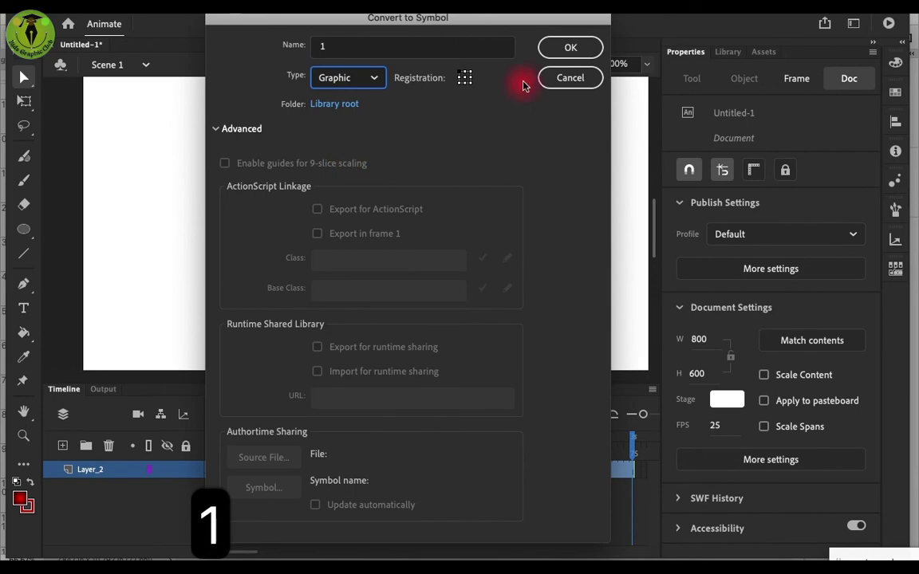
left_click(569, 47)
Step: Add the second bird outline to the selected symbol and convert both to a Graphic symbol named 2
left_click(337, 209, "shift")
left_click(249, 6)
left_click(267, 39)
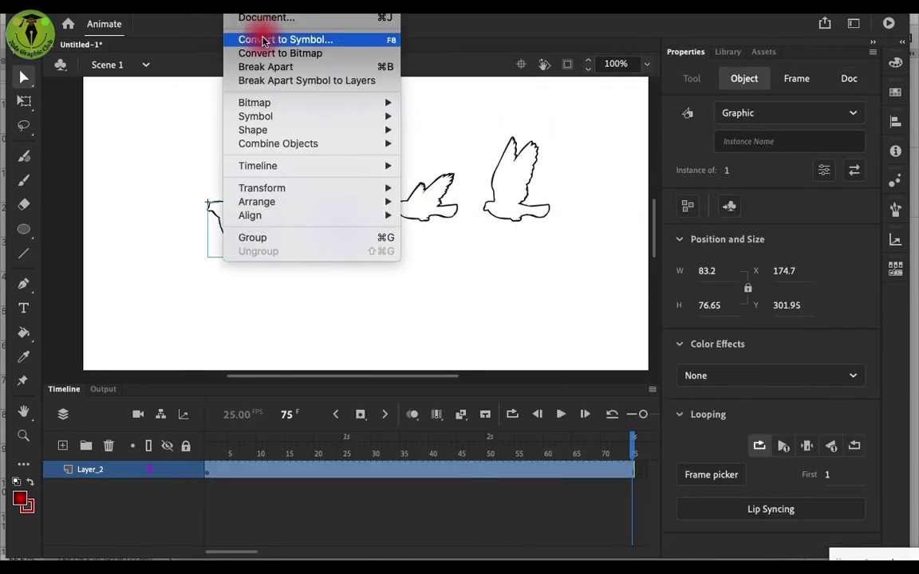
type("2")
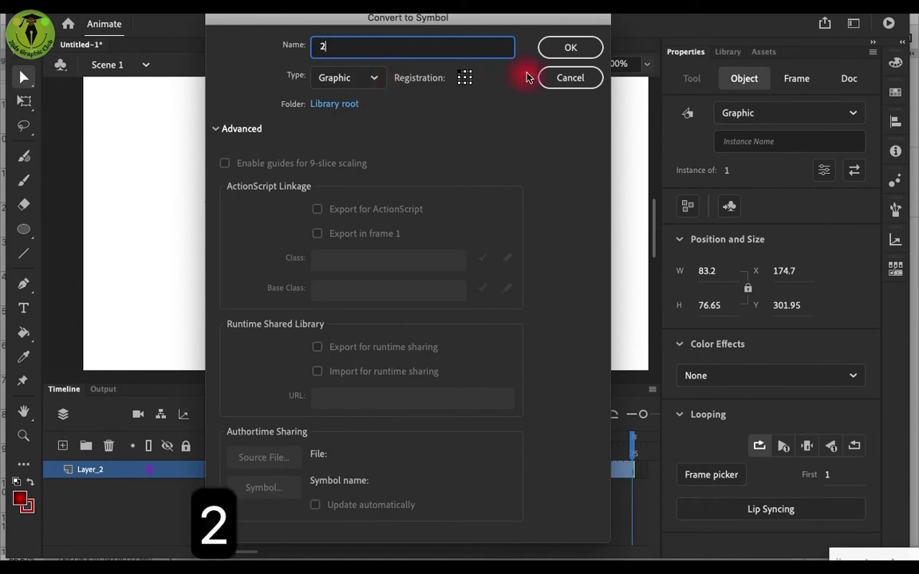
key("Return")
Step: Add the third bird outline to the selection and convert it all to a Graphic symbol named 3
left_click(423, 226, "shift")
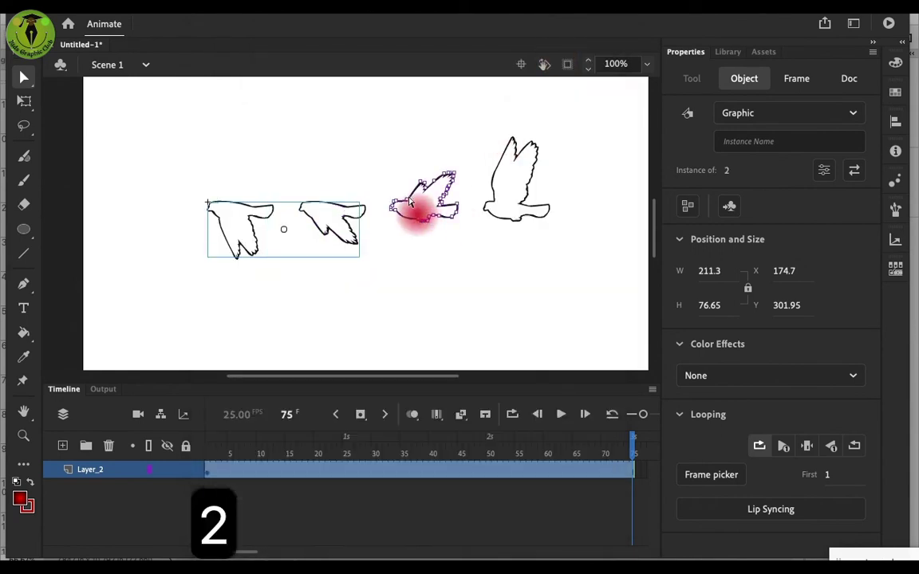
left_click(249, 8)
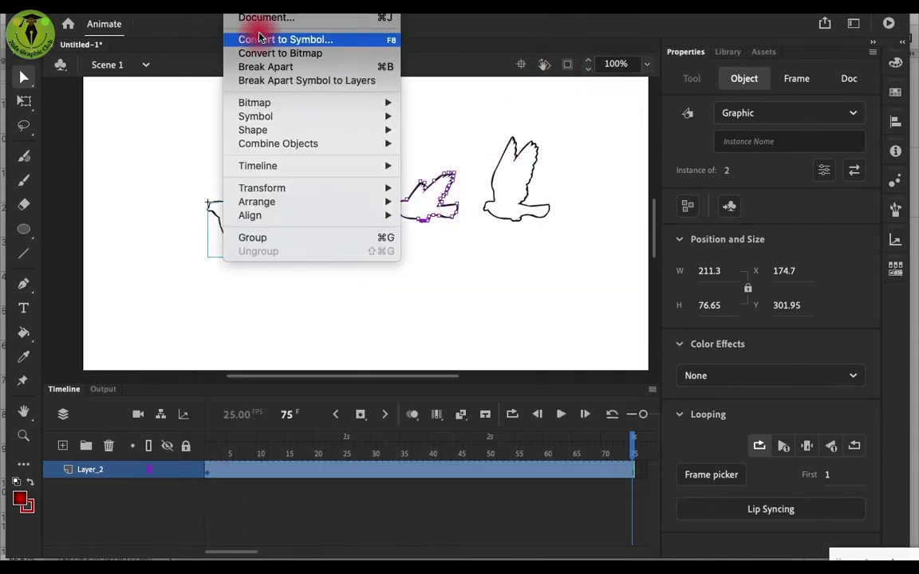
left_click(262, 39)
type("3")
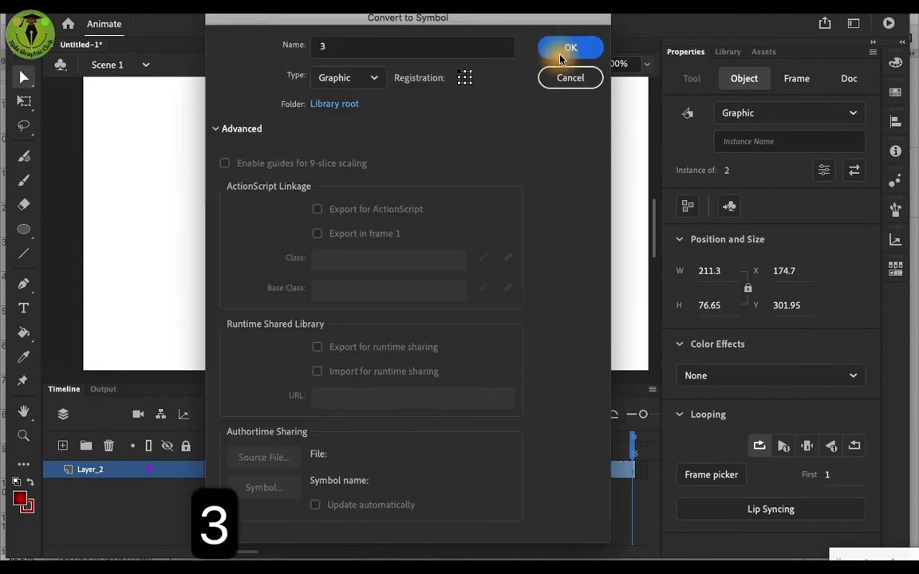
left_click(558, 57)
Step: Add the fourth bird outline, with raised wings, to the selection and convert it all to a Graphic symbol named 4
left_click(492, 203, "shift")
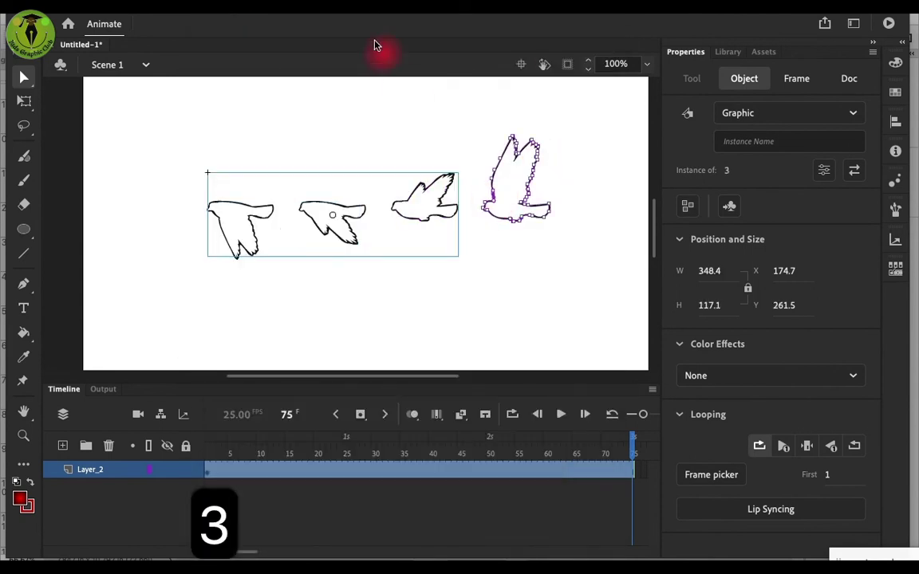
left_click(249, 8)
left_click(263, 37)
type("4")
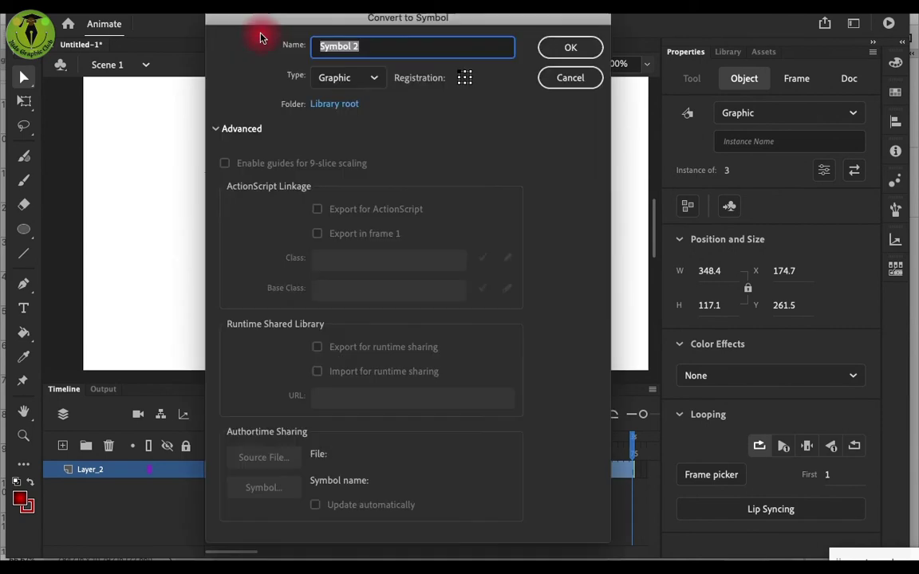
left_click(567, 48)
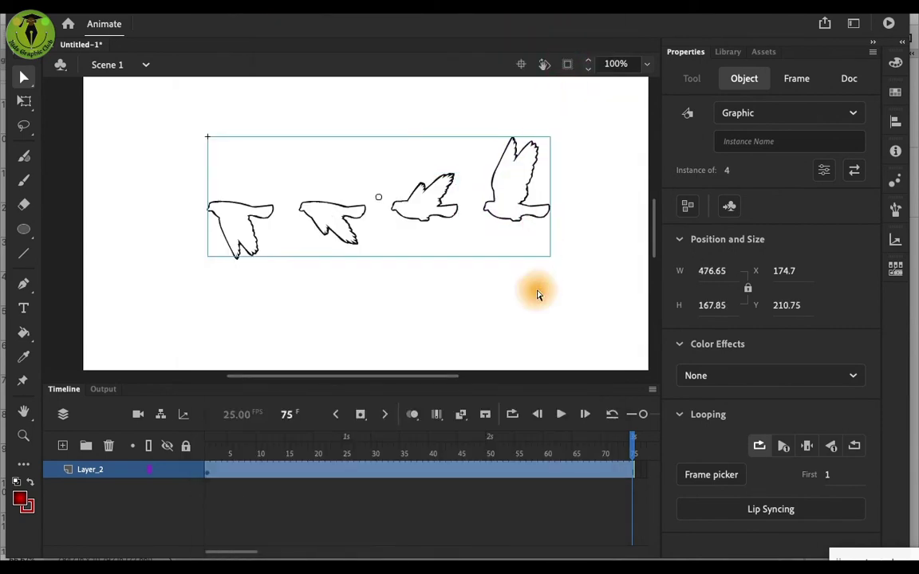
Step: Try to break the combined bird symbol apart, and select all the bird artwork on the stage
key("ctrl+b")
left_click(568, 296)
mouse_move(567, 295)
left_mouse_down()
mouse_move(298, 236)
mouse_move(229, 182)
mouse_move(204, 177)
left_mouse_up()
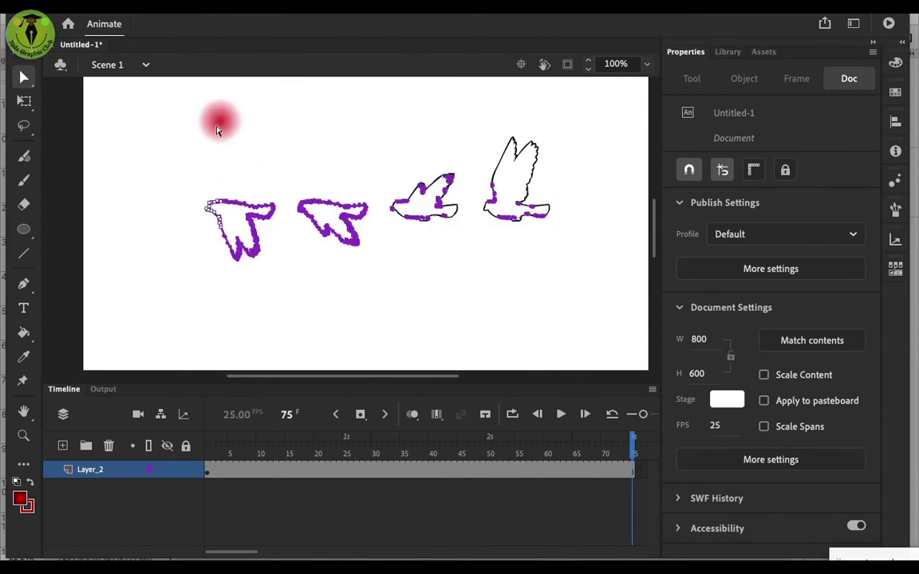
left_click(24, 77)
left_click(66, 82)
left_click_drag(117, 88, 596, 301)
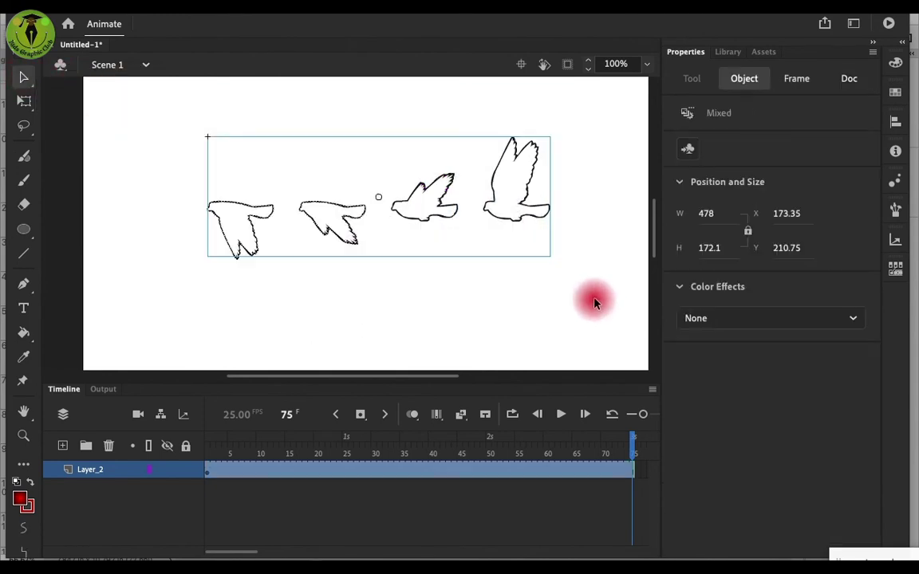
left_click(236, 11)
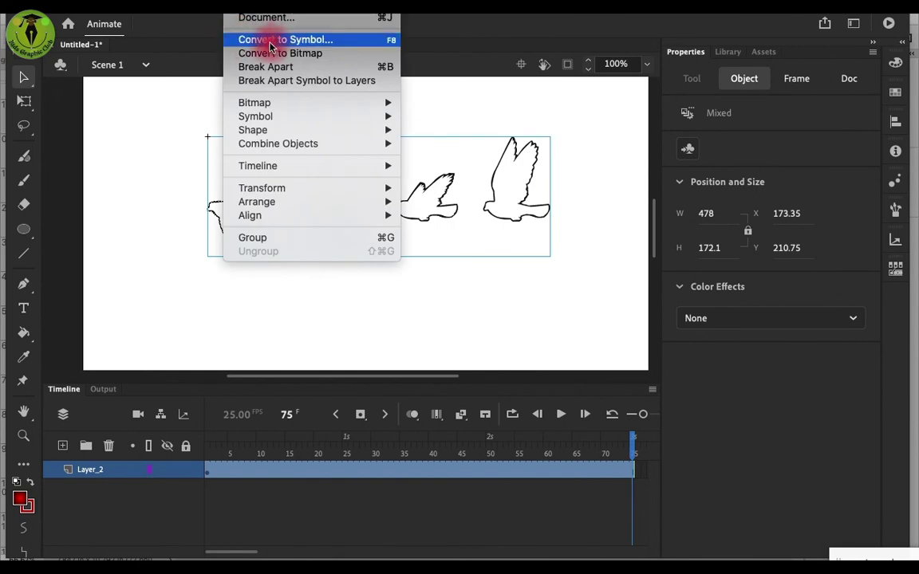
left_click(488, 104)
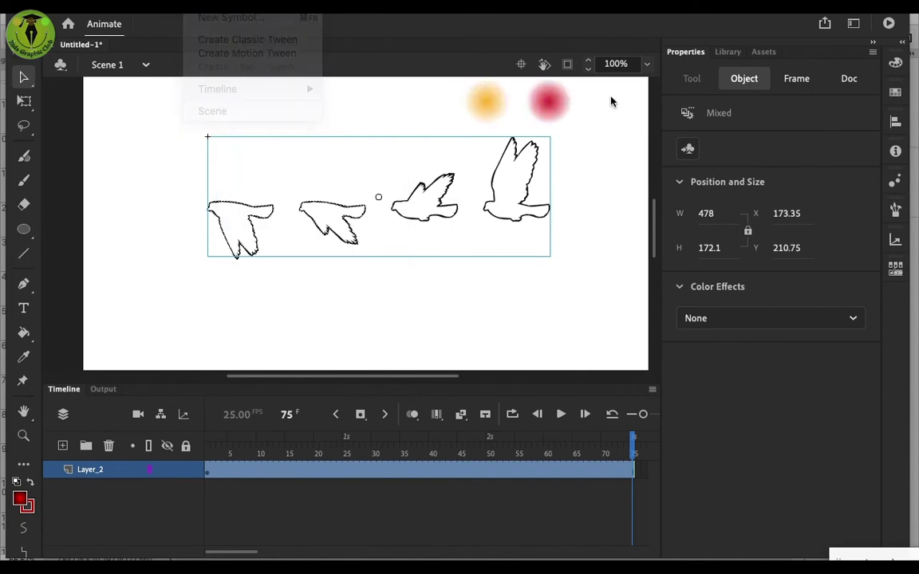
Step: Select symbols 1 to 4 in the Birds flying.fla library and place them together on the stage
left_click(720, 55)
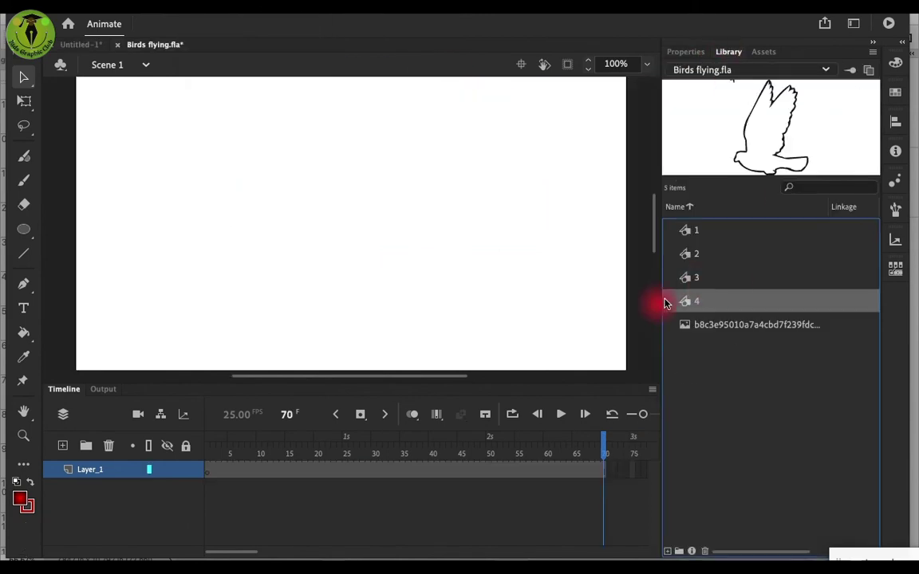
left_click(687, 240, "shift")
left_click_drag(687, 239, 371, 228)
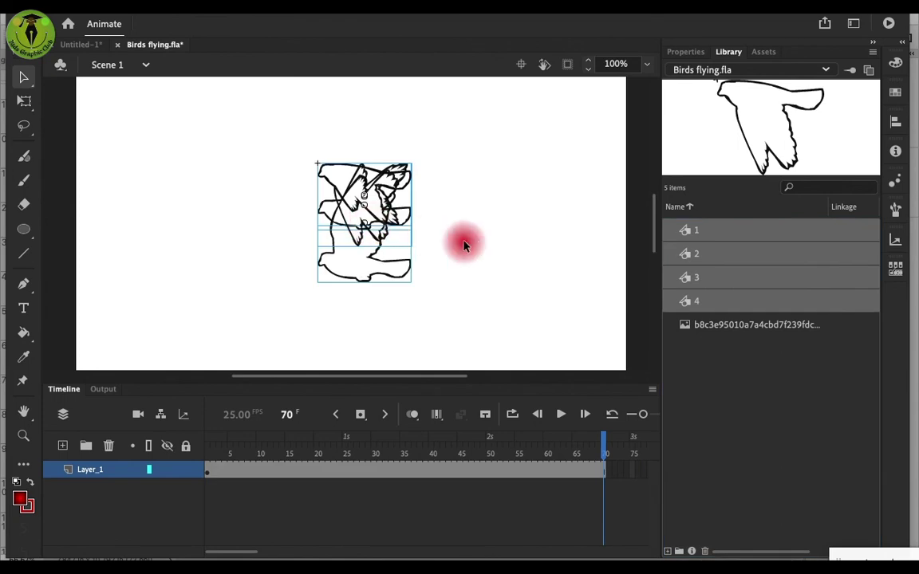
Step: Convert the four overlapping bird drawings on the stage into a Movie Clip symbol named Symbol 1
left_click(361, 201)
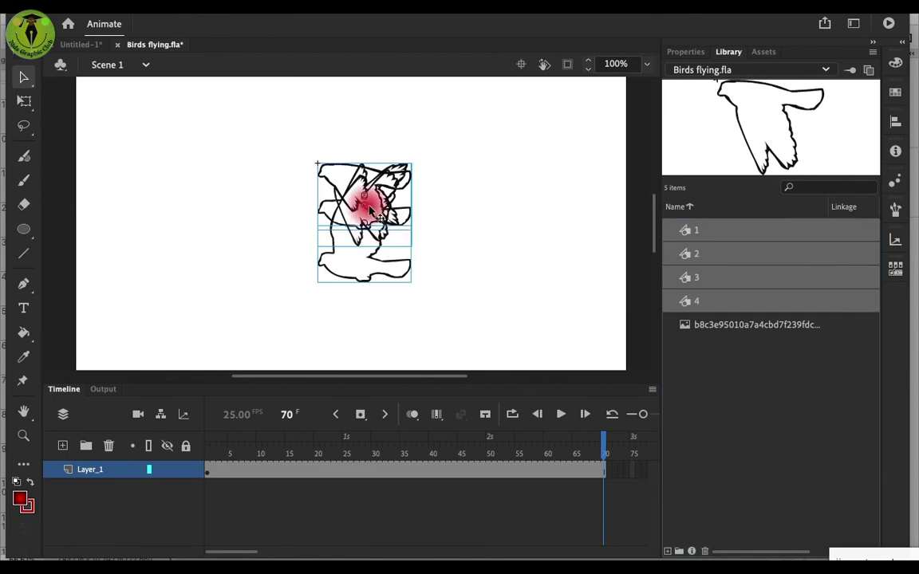
left_click(232, 15)
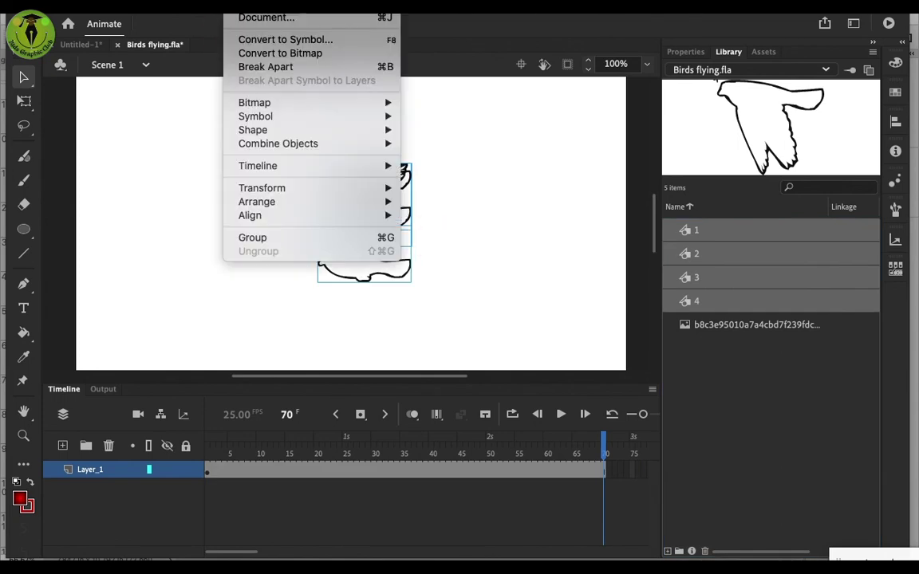
left_click(257, 39)
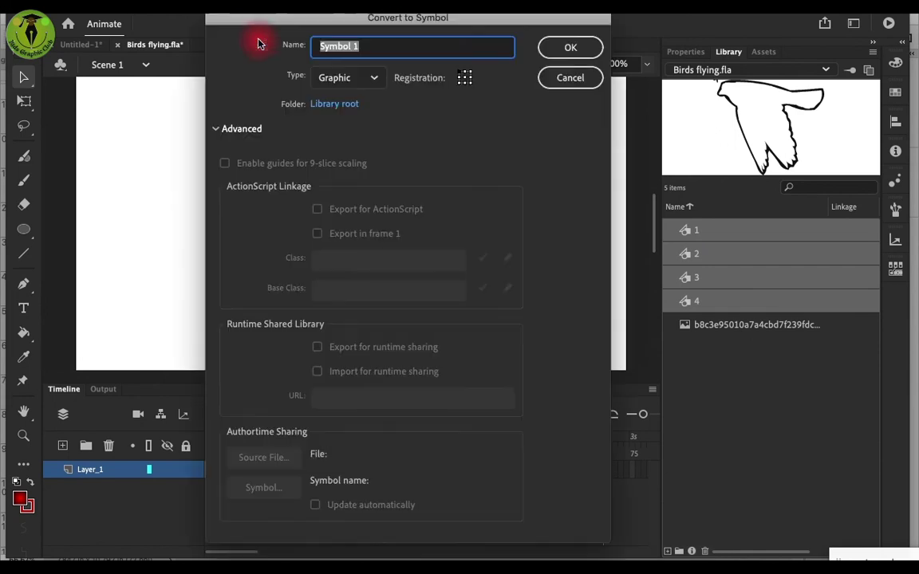
left_click(343, 80)
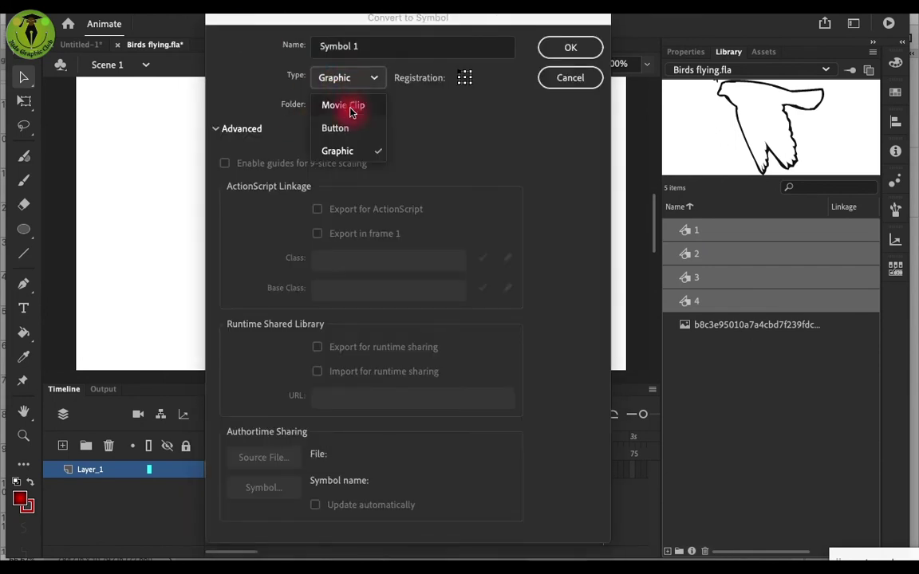
left_click(344, 104)
left_click(563, 51)
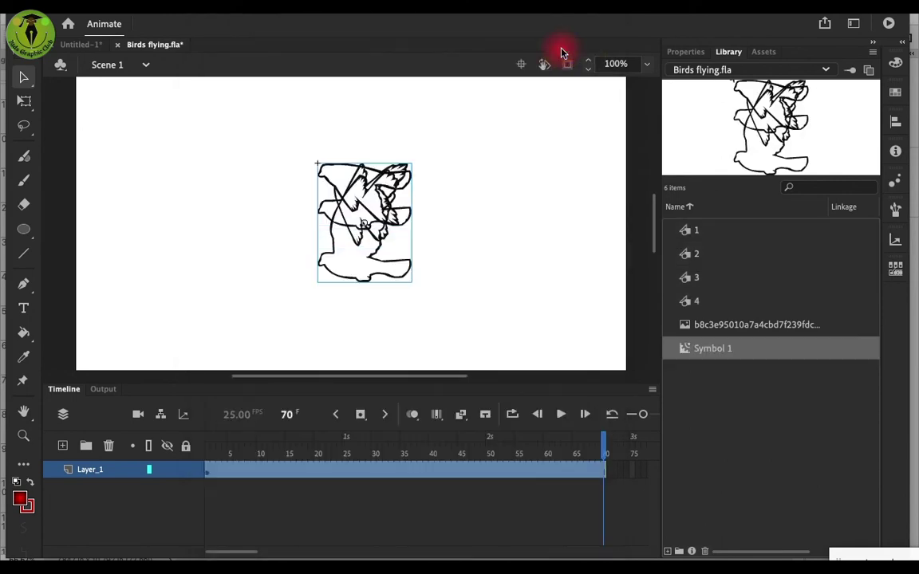
Step: Open the bird movie clip for editing, and distribute its four birds to separate keyframes
double_click(370, 204)
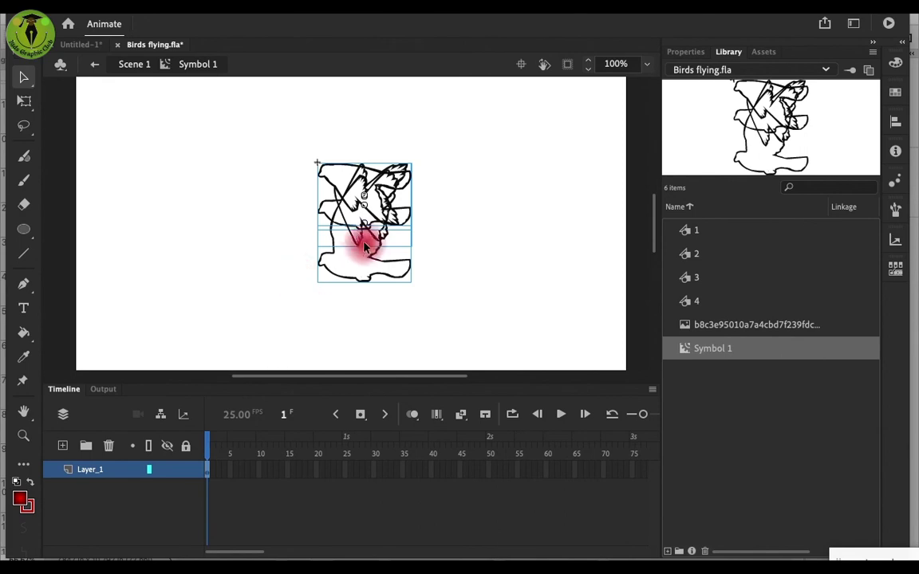
right_click(227, 277)
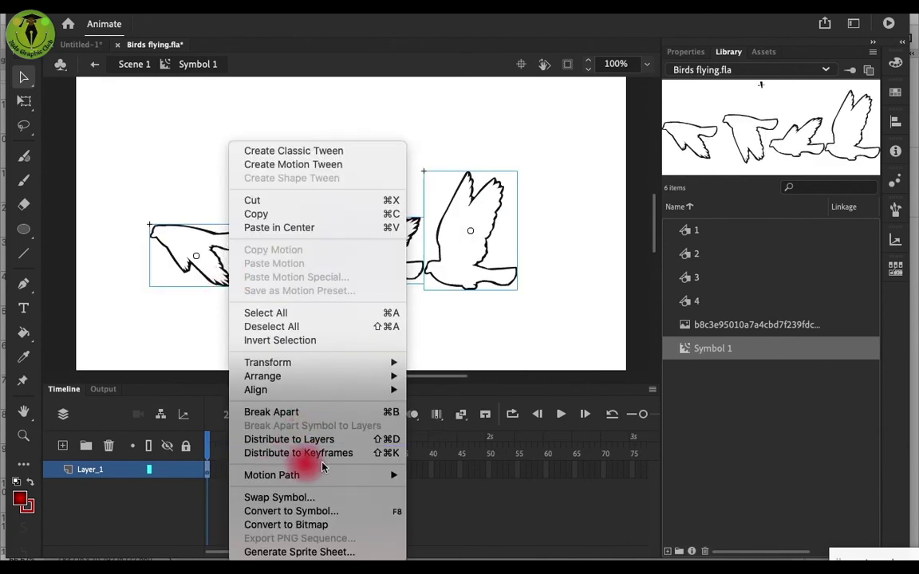
left_click(349, 460)
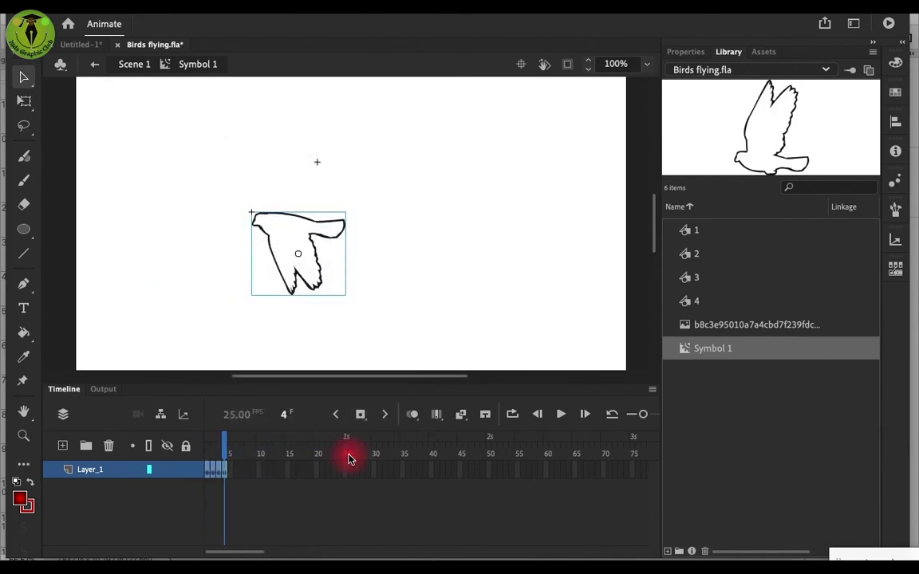
left_click_drag(226, 449, 204, 449)
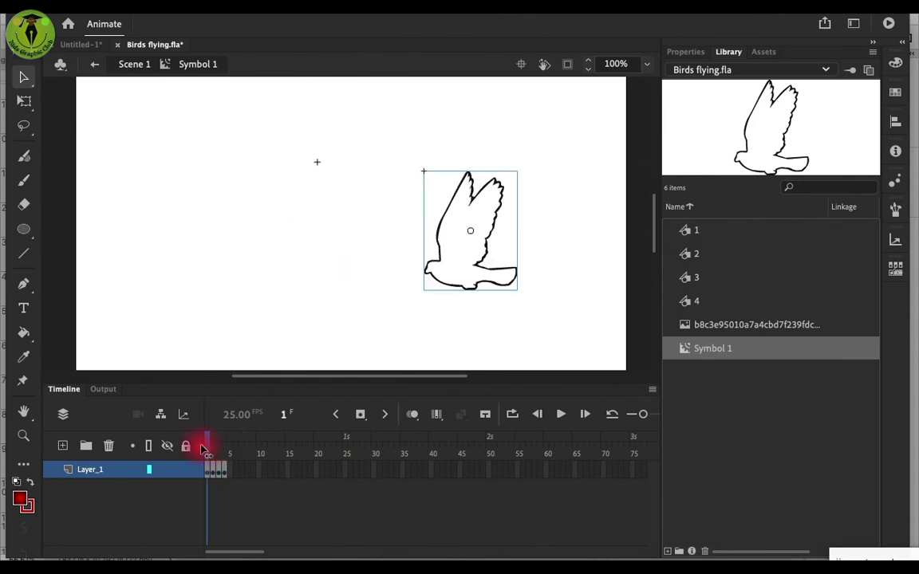
left_click(385, 319)
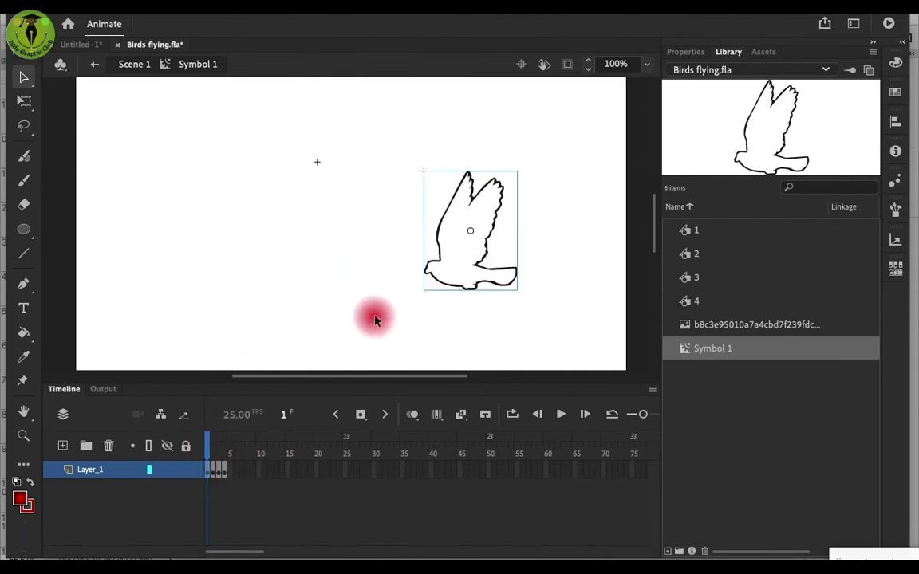
Step: Move the raised-wings bird from the first keyframe to the end of the keyframe sequence
mouse_move(209, 479)
left_mouse_down()
mouse_move(233, 478)
mouse_move(209, 481)
mouse_move(211, 470)
mouse_move(223, 491)
left_mouse_up()
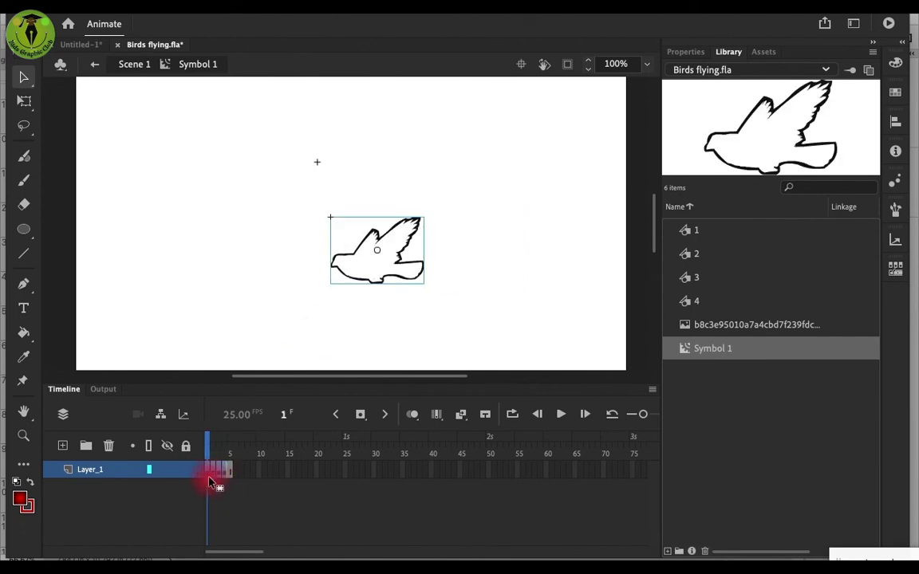
left_click(211, 440)
left_click_drag(215, 442, 225, 438)
Step: Move the birds in frames 1 and 2 over the clip's registration point
left_click(205, 477)
left_click(382, 272)
left_click_drag(381, 271, 323, 177)
left_click(215, 468)
left_click_drag(240, 272, 221, 476)
Step: Turn on onion skinning and move the birds in frames 3 and 4 into line with the other poses
left_click(412, 414)
left_click_drag(295, 267, 342, 223)
left_click(229, 475)
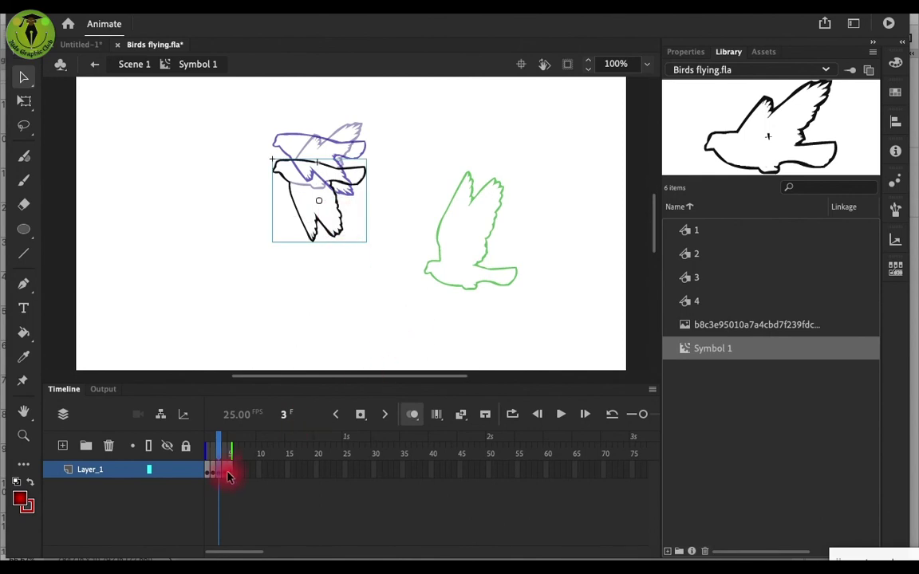
left_click(226, 473)
left_click_drag(457, 288, 303, 189)
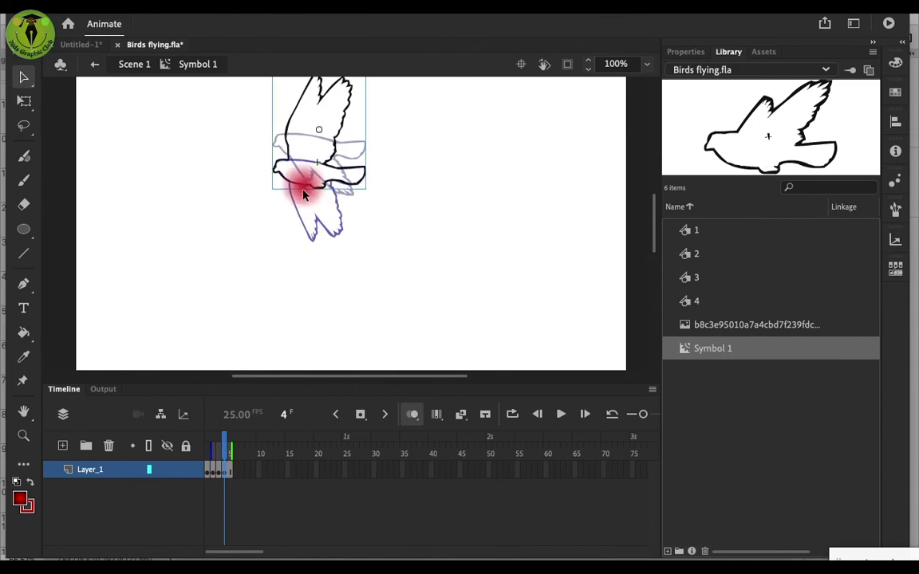
Step: Lower the frame 2 bird until its body lines up with the neighbouring outlines, and turn off onion skinning
left_click(208, 474)
left_click(351, 140)
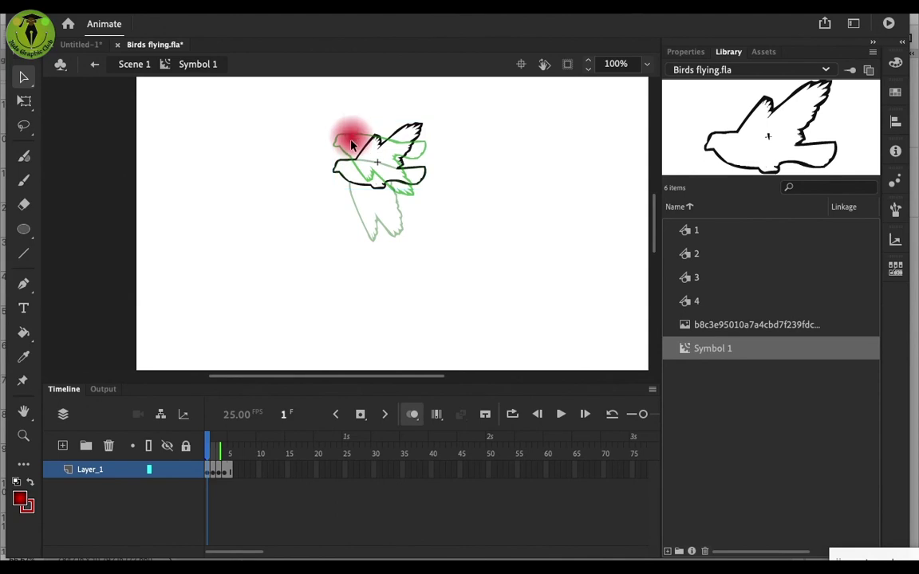
left_click(214, 471)
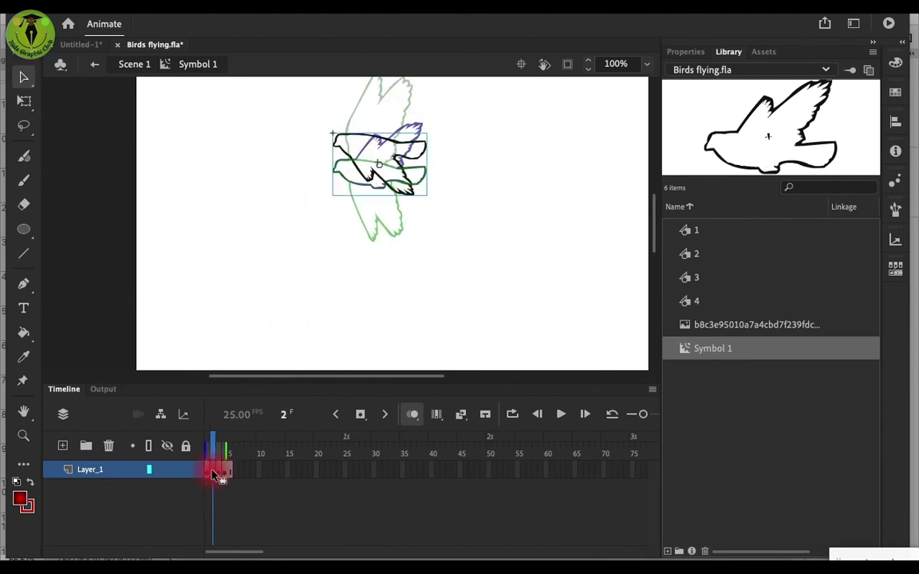
left_click_drag(343, 151, 335, 179)
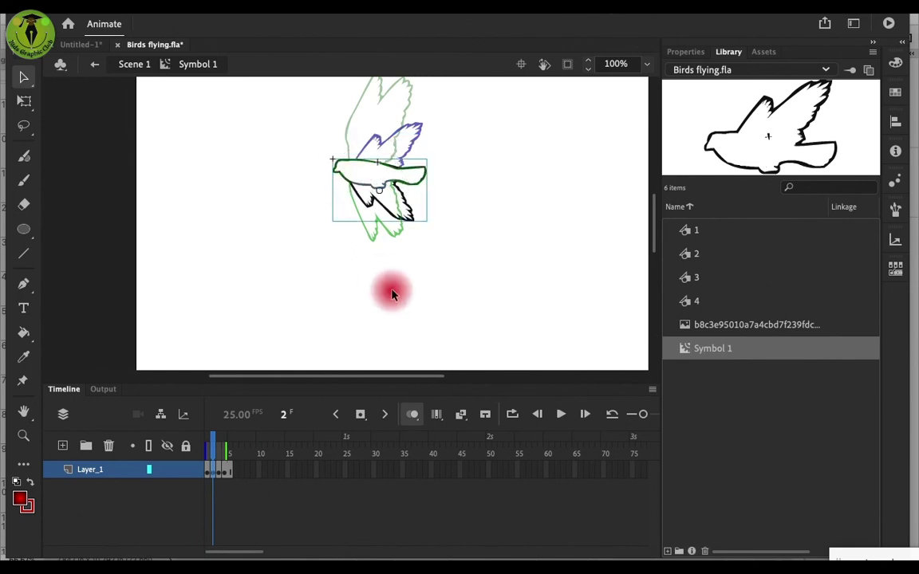
left_click(412, 415)
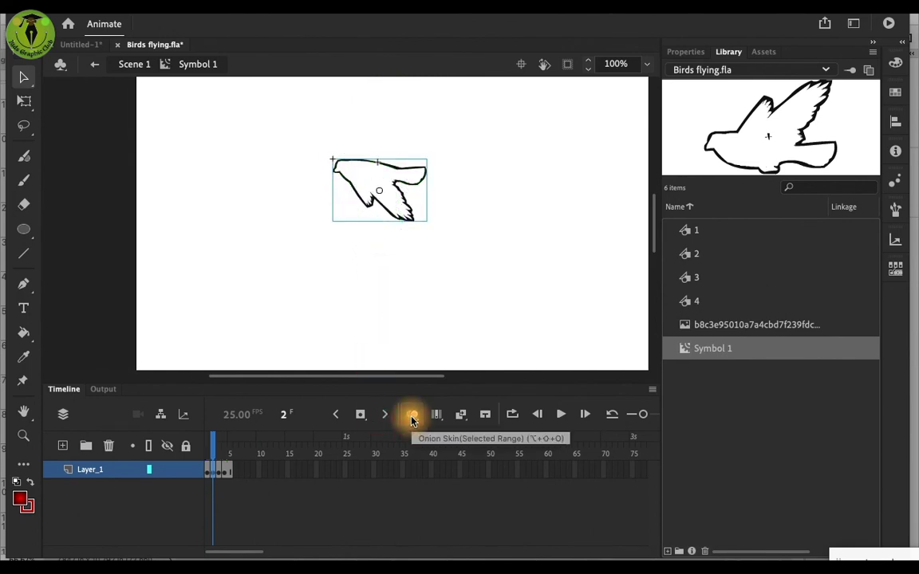
Step: Step through the clip's frames one by one to check the alignment of the bird poses
left_click(208, 449)
key("period")
key("period")
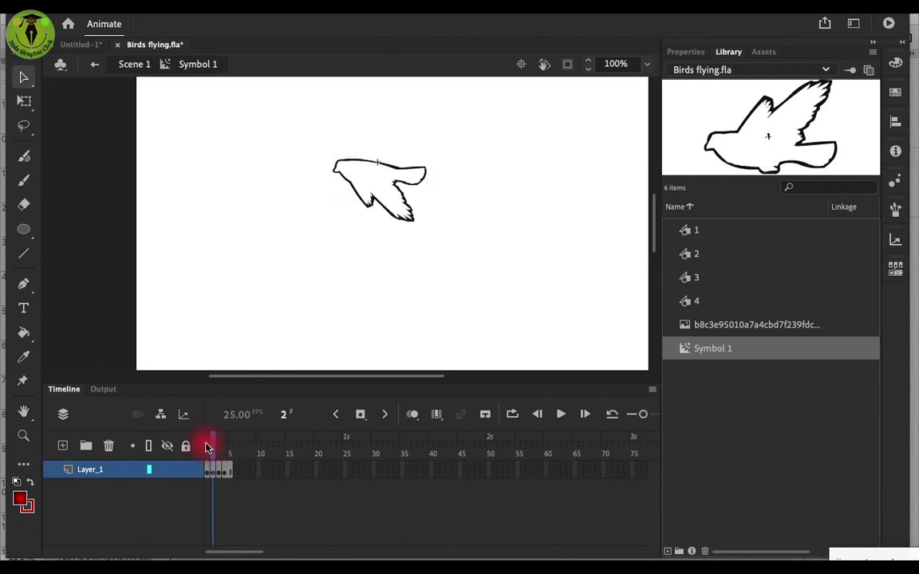
key("period")
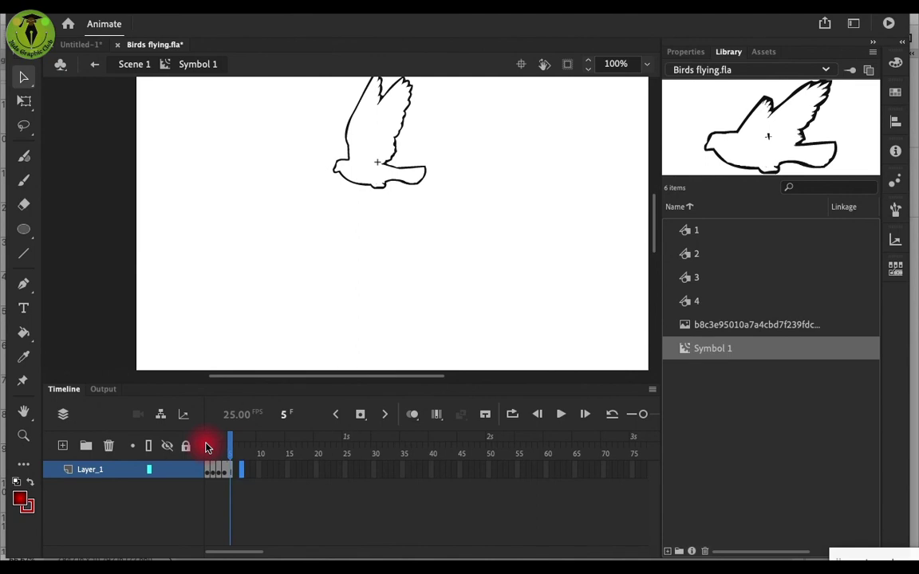
Step: Enable looping from the first frame and play the clip to preview the wing movement
left_click_drag(230, 446, 206, 445)
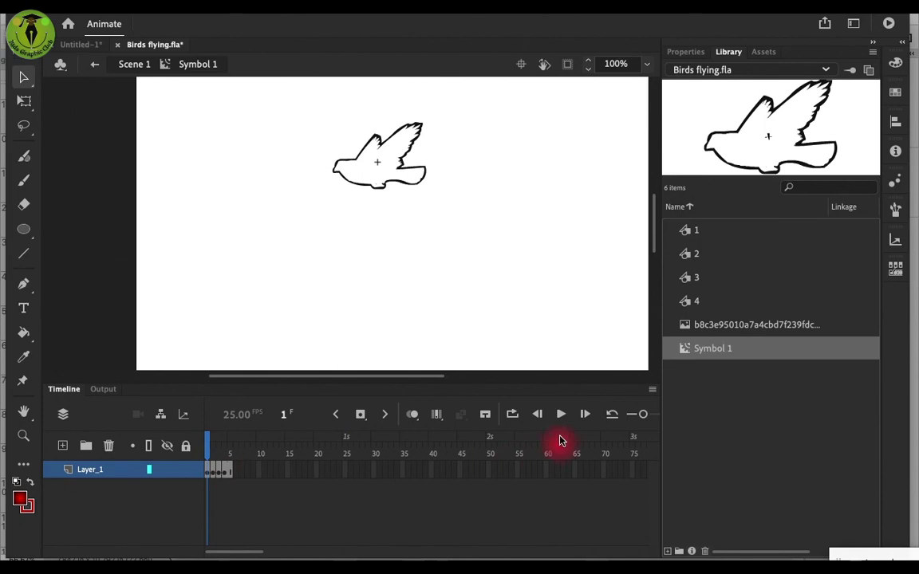
left_click(512, 413)
left_click(560, 415)
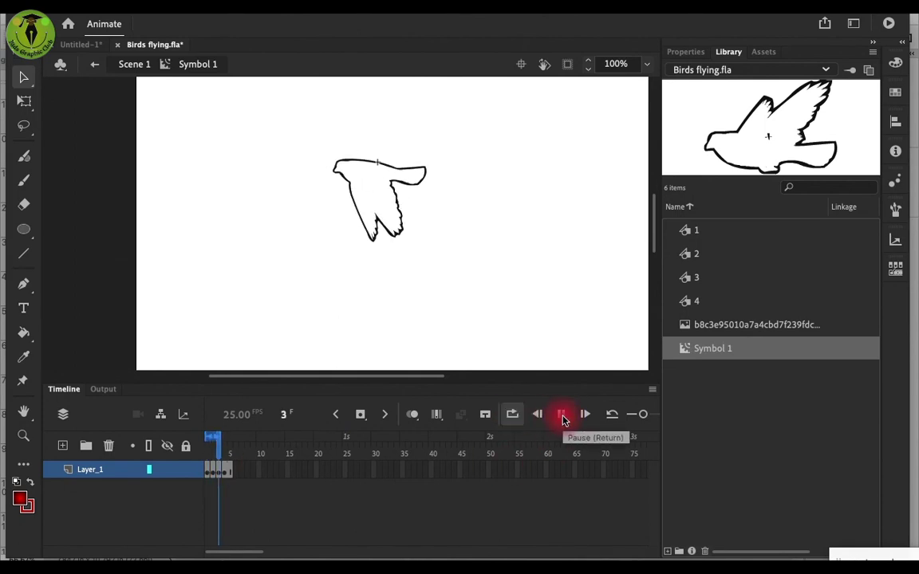
left_click(561, 415)
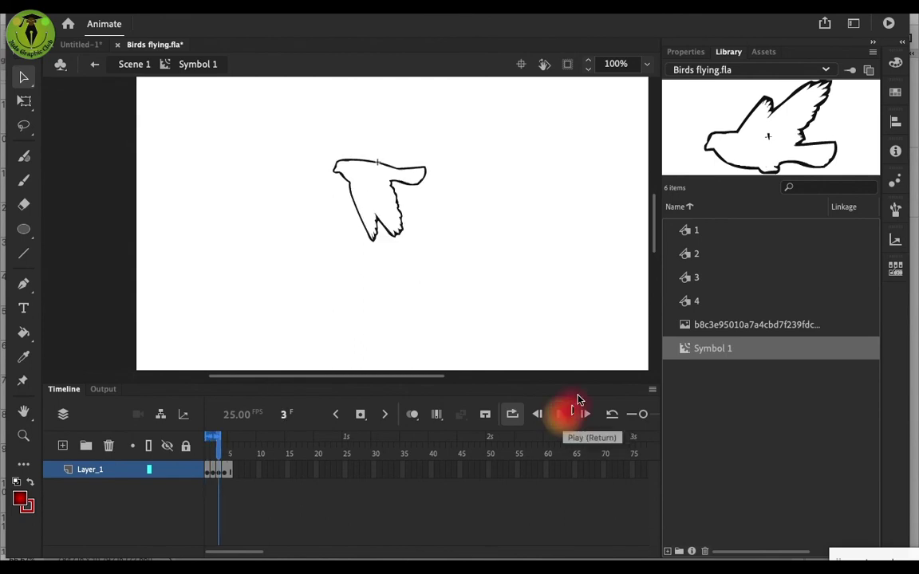
Step: Insert frames after each of the four keyframes so that every bird pose lasts three frames
left_click(208, 472)
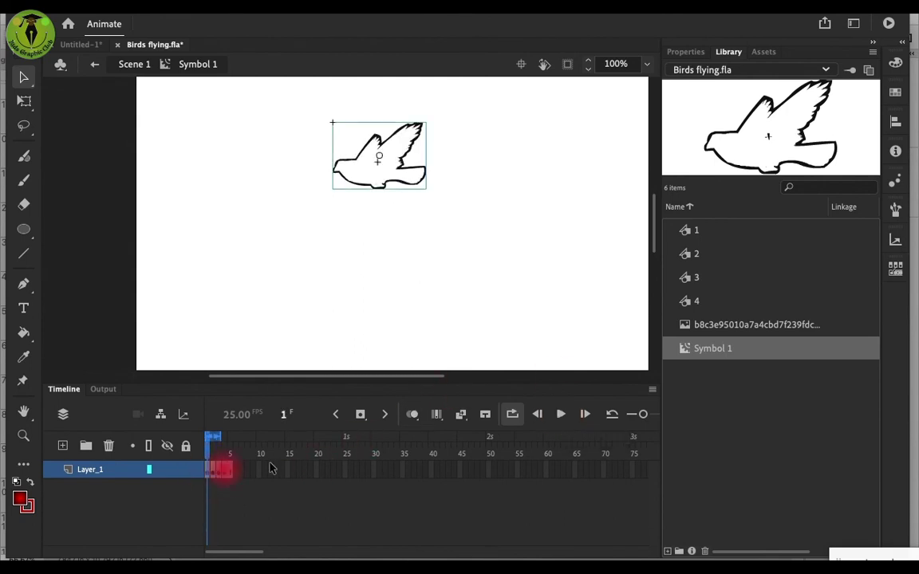
left_click(363, 419)
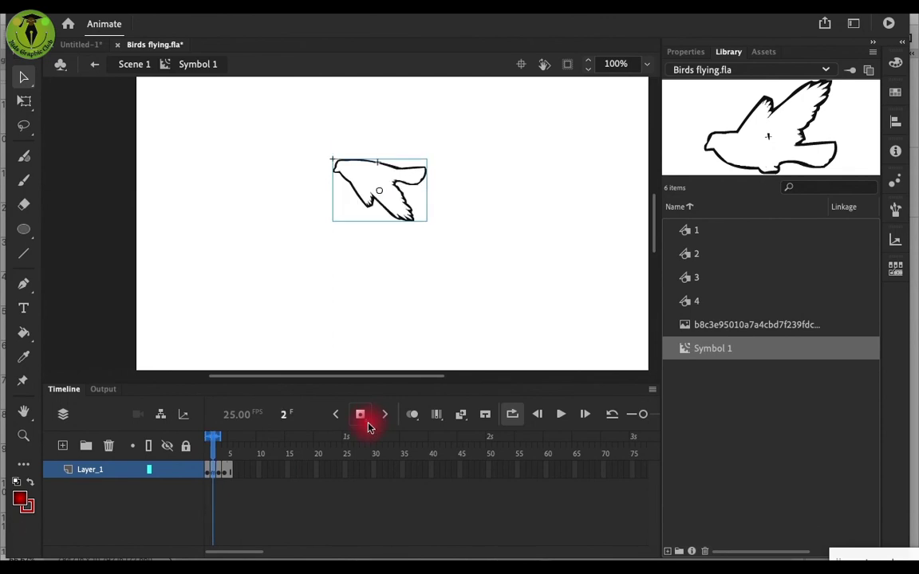
left_click(363, 416)
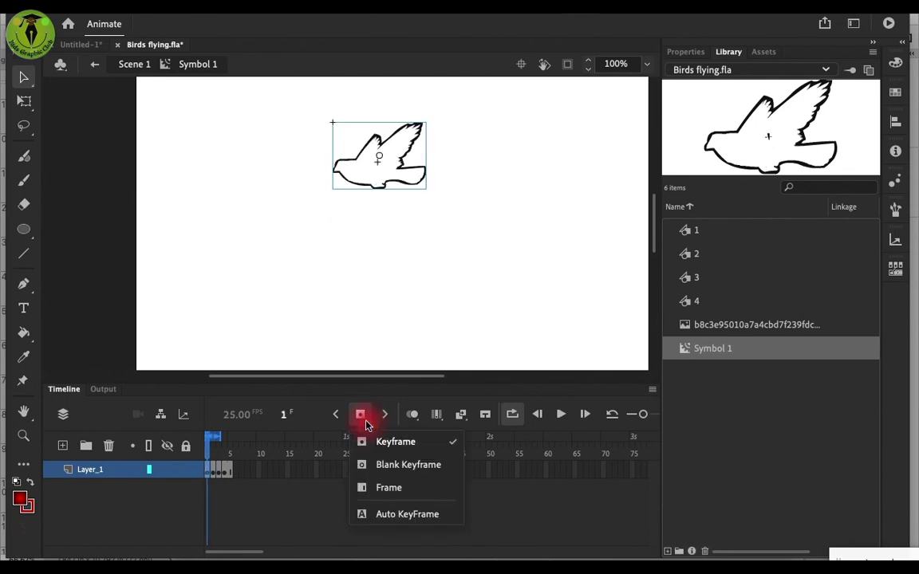
left_click(375, 486)
left_click(360, 413)
left_click(225, 469)
left_click(361, 414)
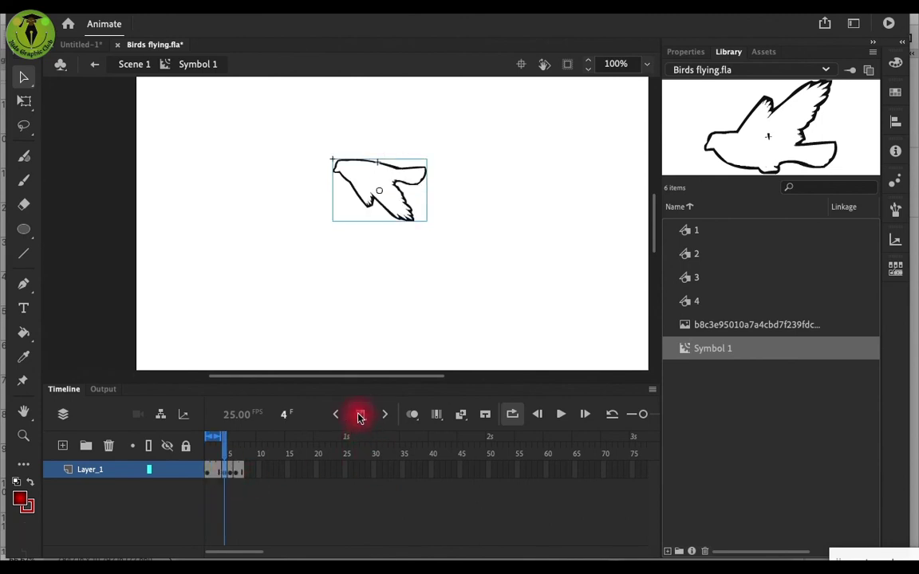
left_click(252, 470)
left_click(360, 415)
left_click(260, 476)
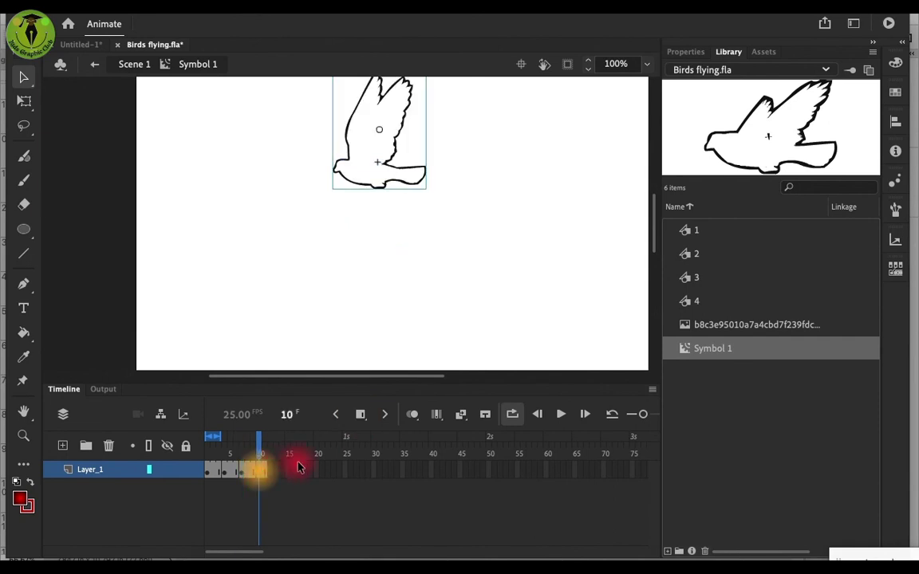
left_click(360, 415)
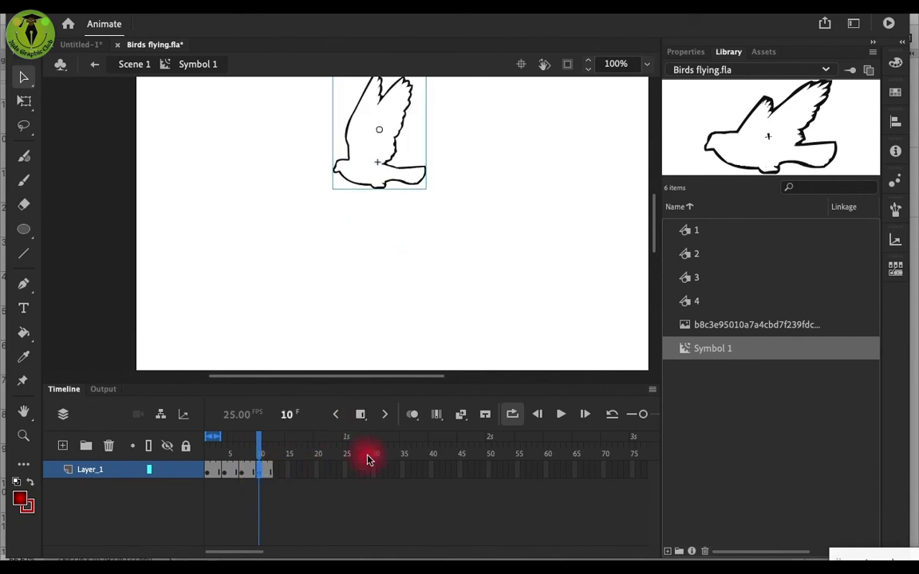
Step: Extend the loop range to cover all 12 frames, and play the slowed wing animation
left_click_drag(218, 435, 281, 440)
left_click(562, 415)
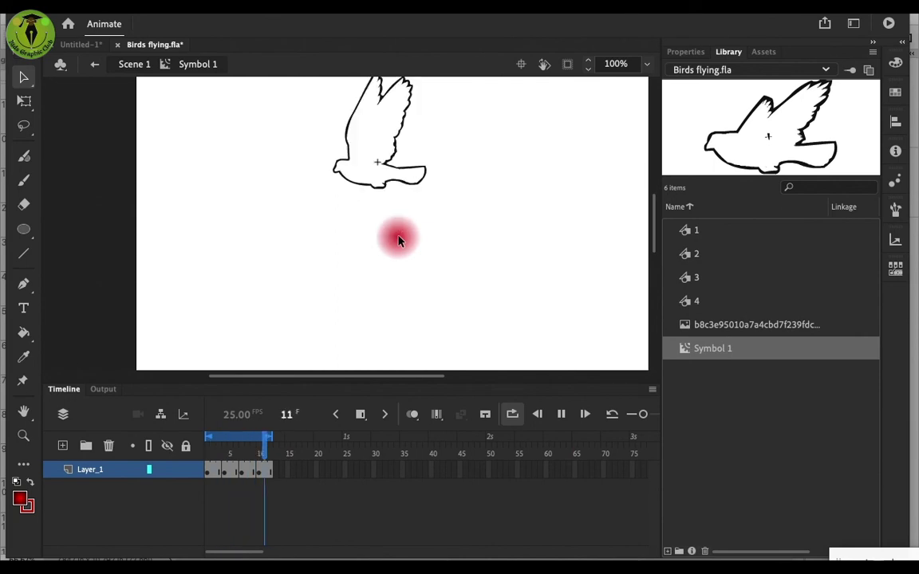
left_click(561, 414)
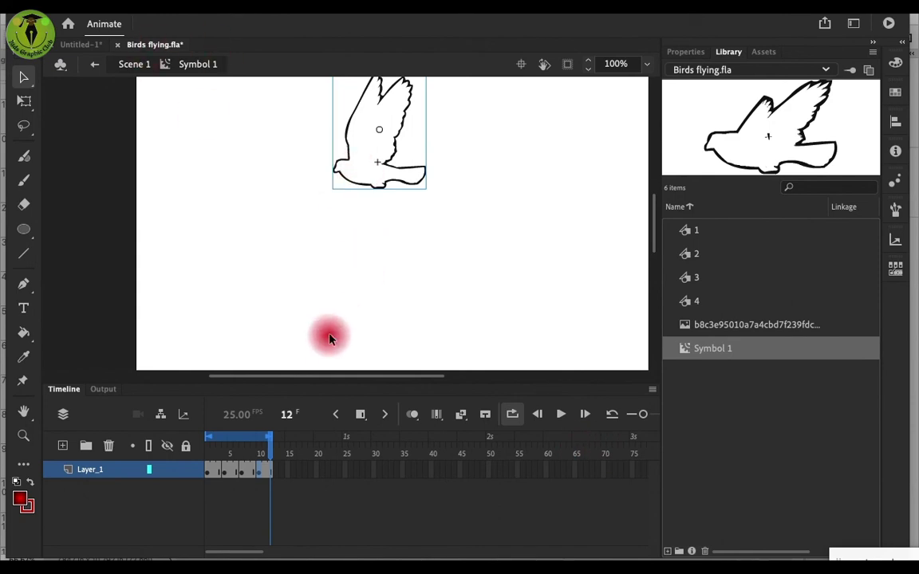
Step: Return to Scene 1 and move the bird movie clip slightly lower on the stage
left_click(91, 64)
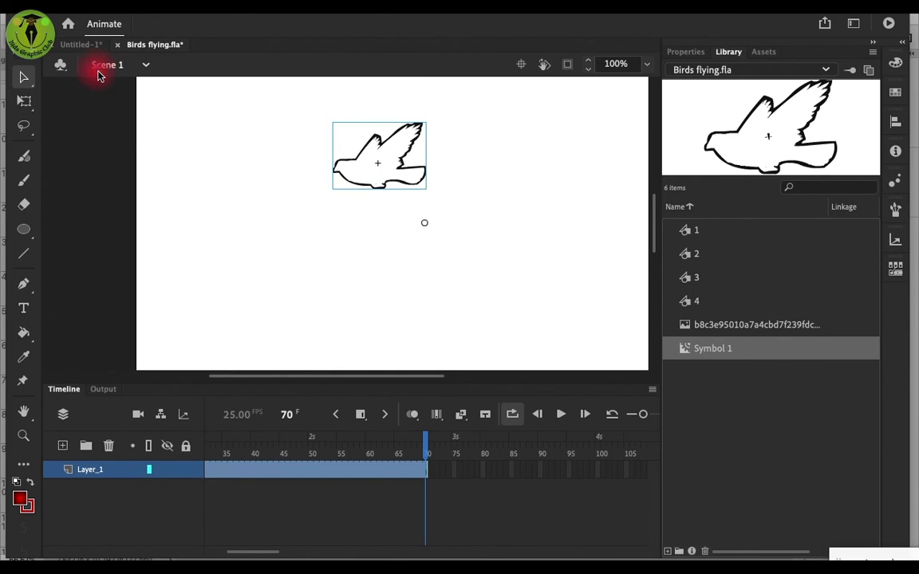
left_click_drag(397, 188, 400, 222)
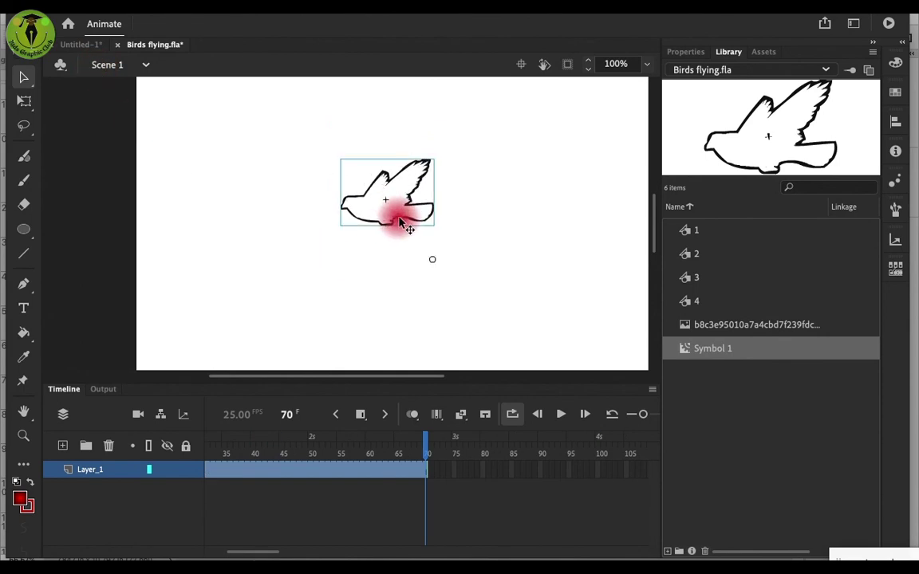
Step: Test the movie to preview the flying bird, and go back to frame 1 of the scene timeline
key("super+Return")
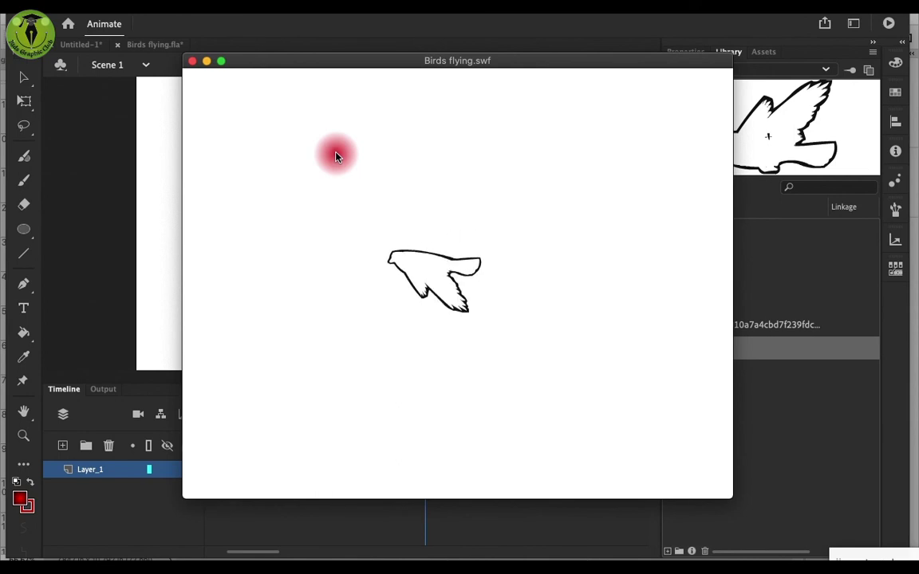
left_click(192, 62)
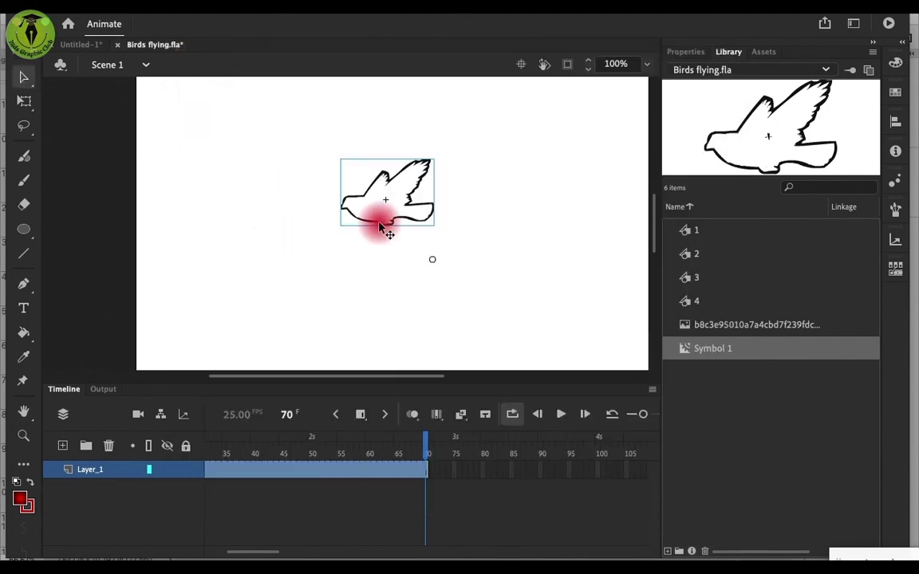
left_click_drag(266, 552, 222, 553)
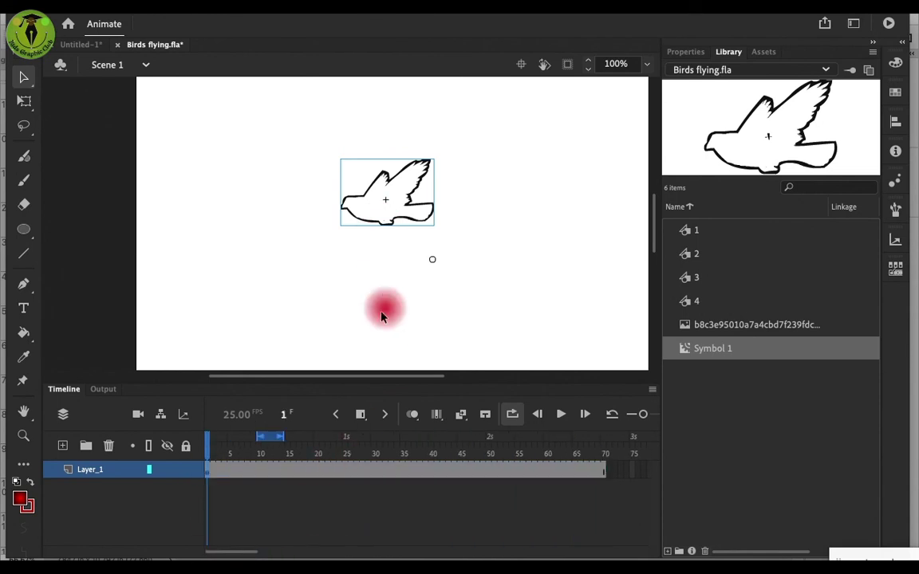
Step: Move the bird movie clip to the stage's upper-right corner at frame 1, and create a motion tween on Layer_1
left_click_drag(398, 217, 598, 147)
left_click(600, 478)
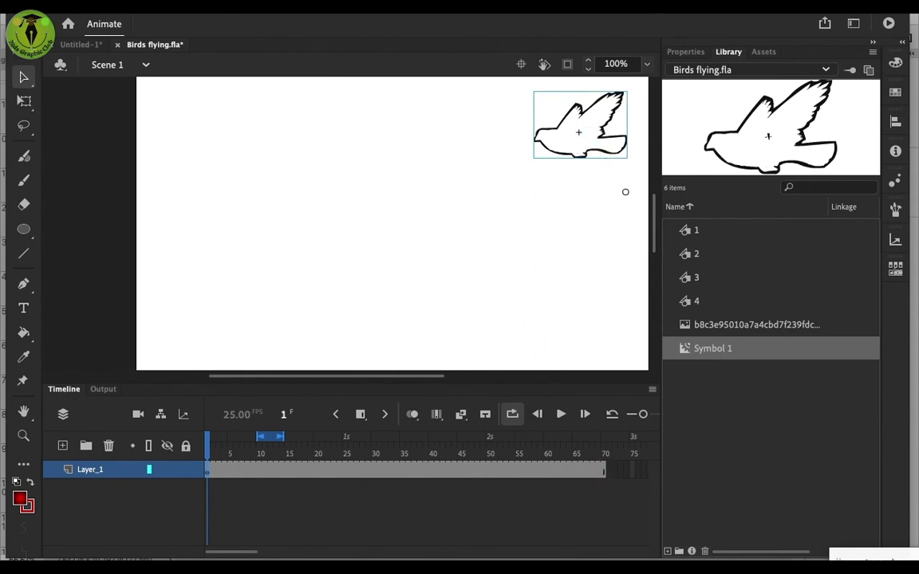
left_click(601, 437)
left_click(394, 470)
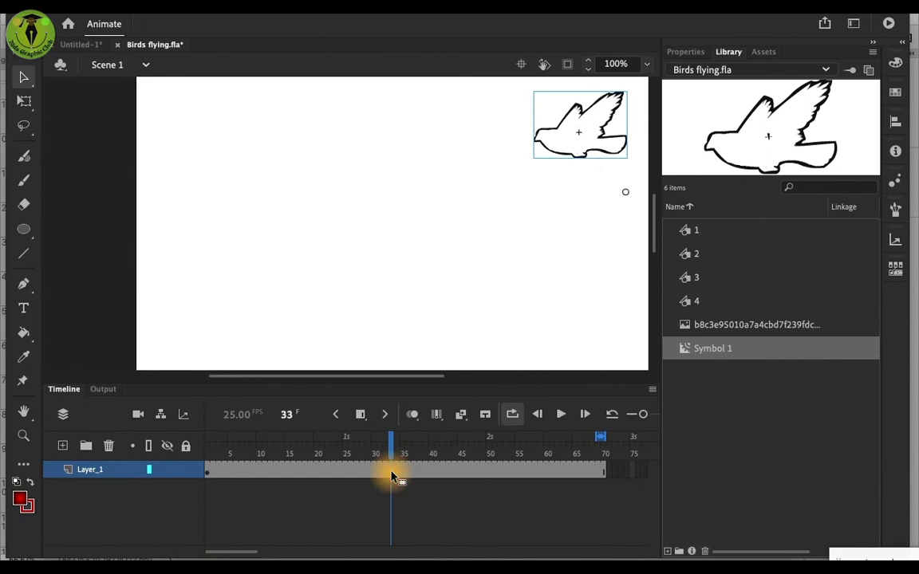
right_click(406, 470)
mouse_move(473, 214)
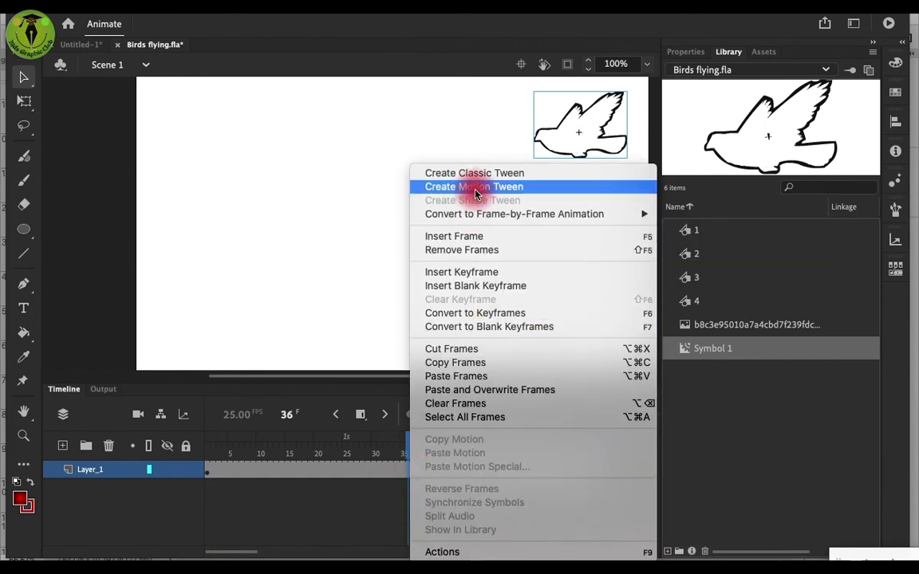
left_click(475, 191)
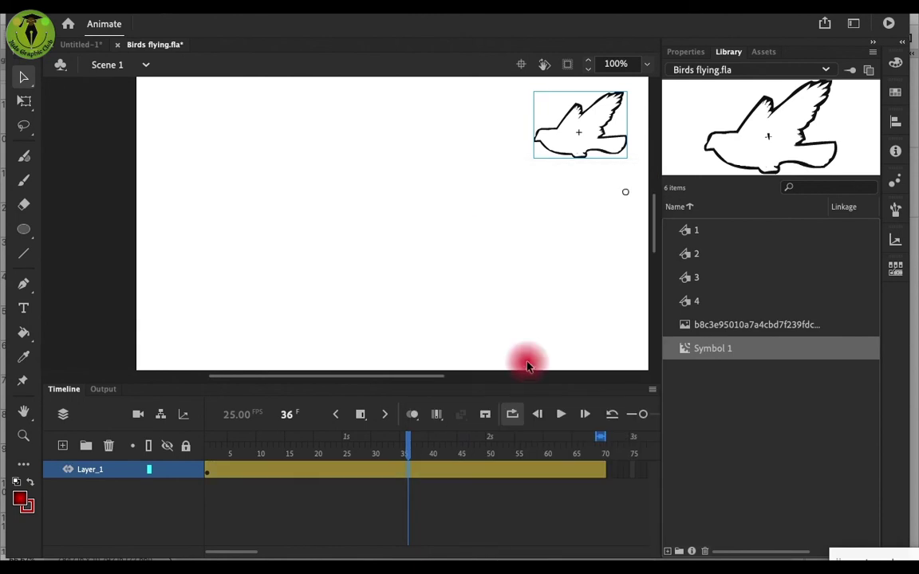
Step: At frame 70, move the bird down to the left side of the stage to form a diagonal motion path
mouse_move(597, 436)
left_mouse_down()
mouse_move(437, 440)
mouse_move(599, 452)
left_mouse_up()
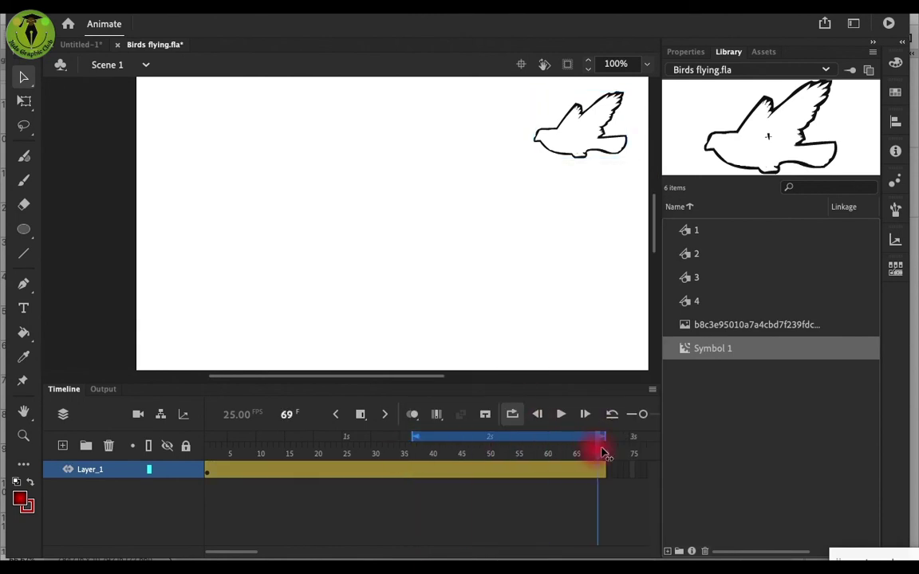
left_click_drag(540, 168, 198, 265)
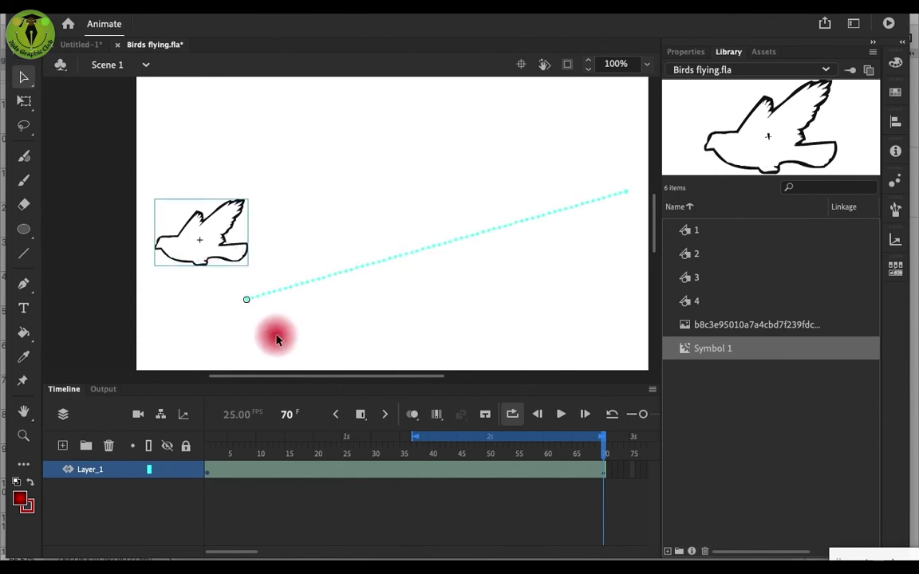
Step: Extend the loop range to cover frames 1 to 70, play the tween, and test the movie
left_click_drag(412, 437, 195, 445)
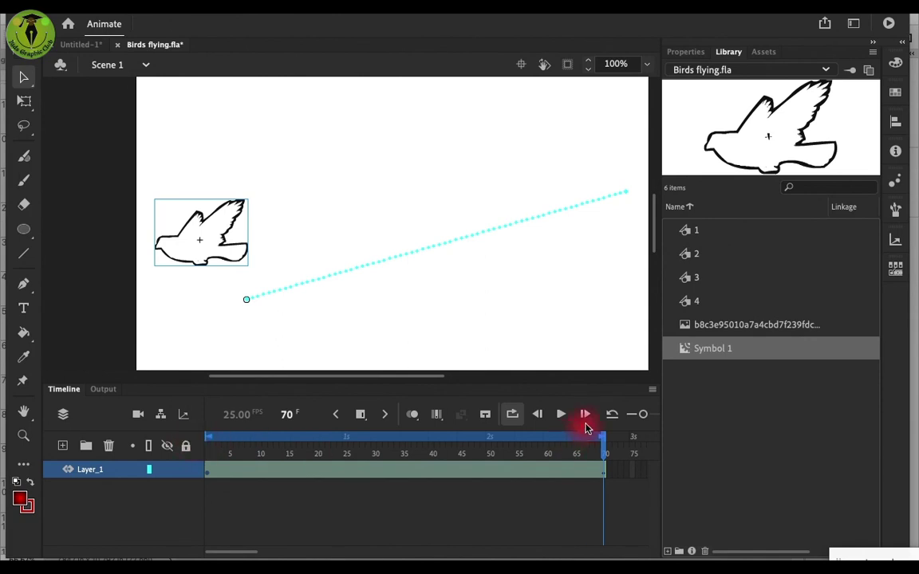
left_click(560, 415)
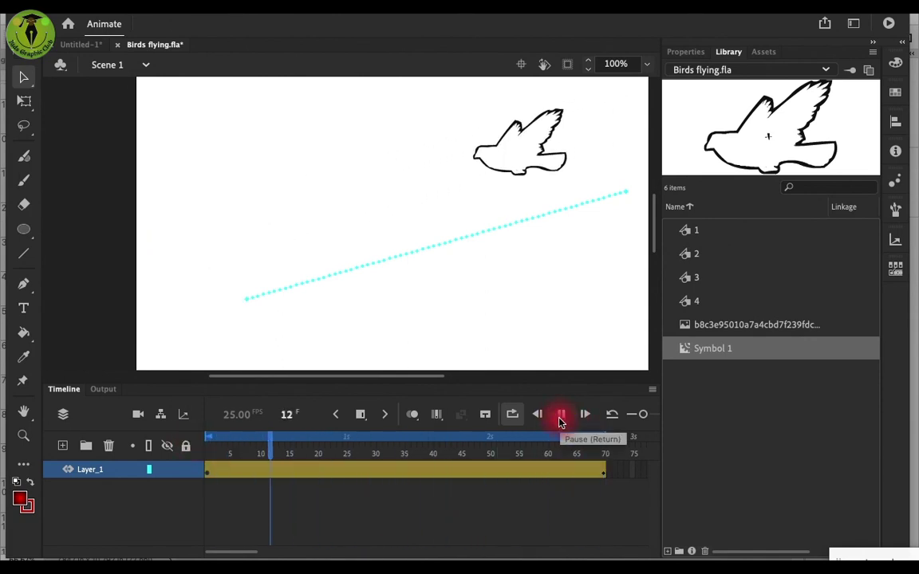
left_click(561, 418)
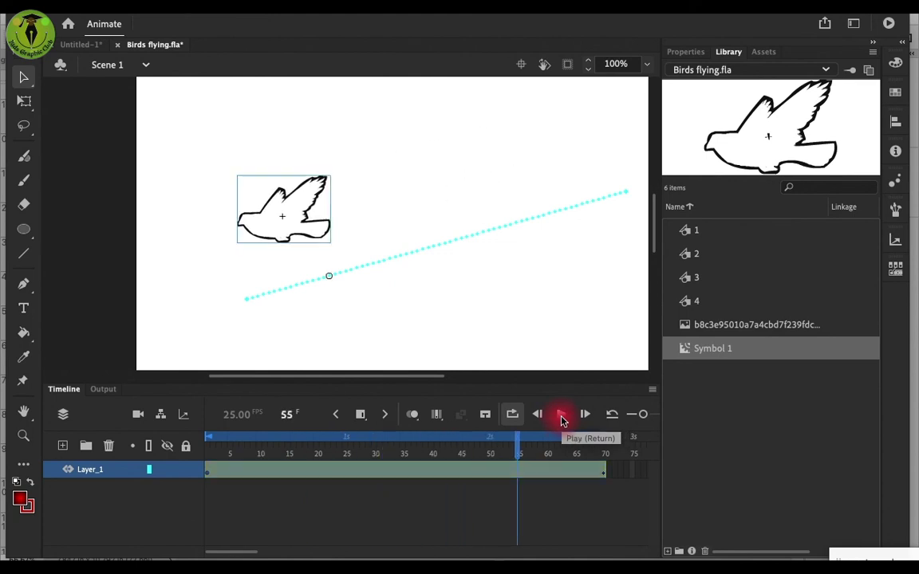
key("super+Return")
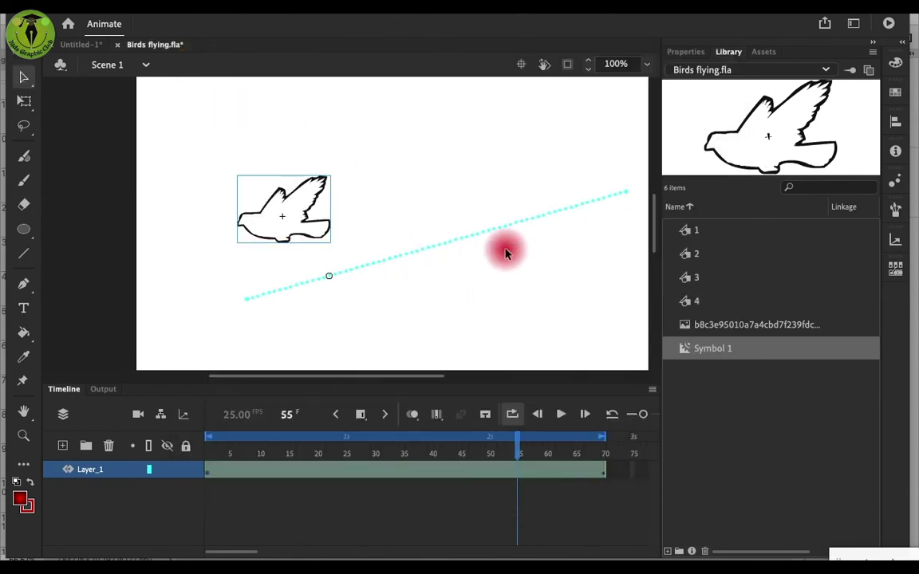
Step: Scale the bird down at frame 1 with the Free Transform tool, and test the movie
left_click(207, 475)
left_click(26, 104)
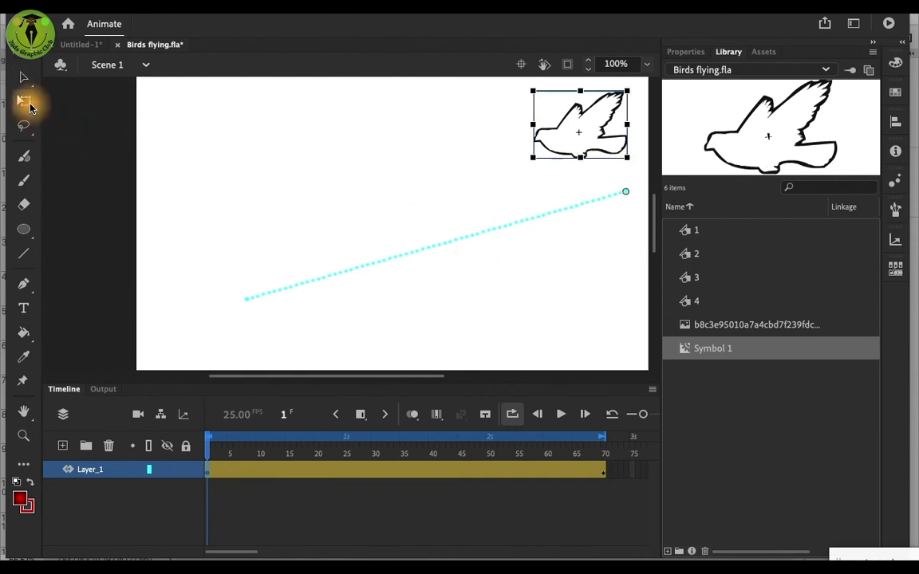
left_click_drag(532, 157, 557, 142)
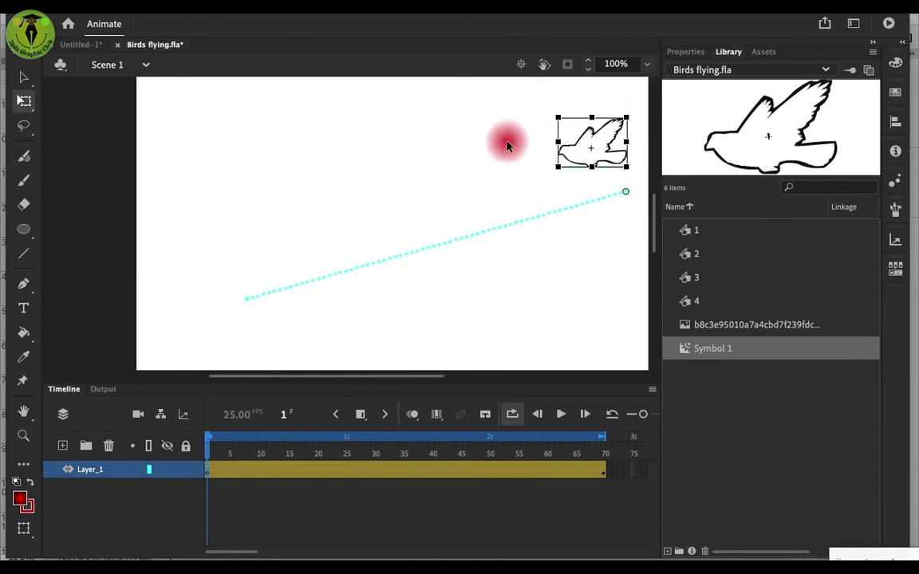
key("super+Return")
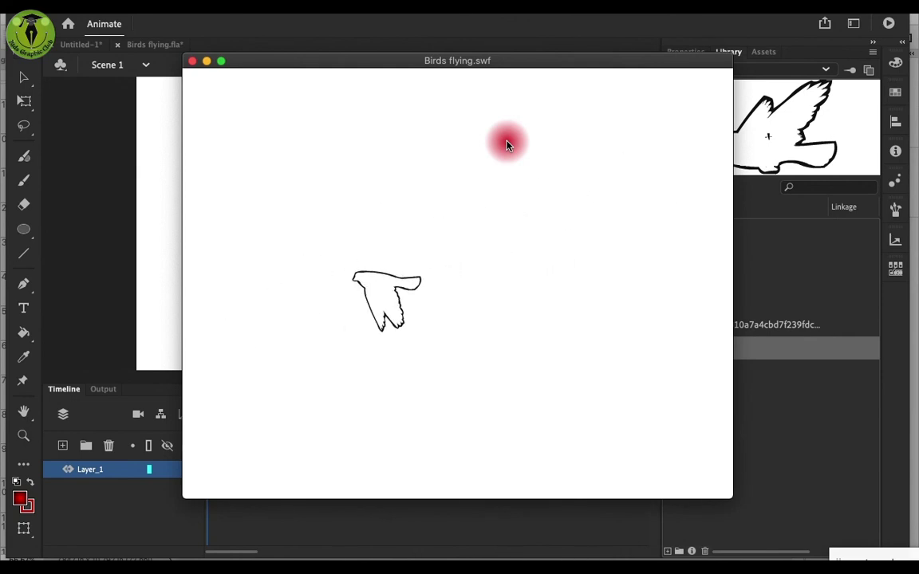
left_click(192, 61)
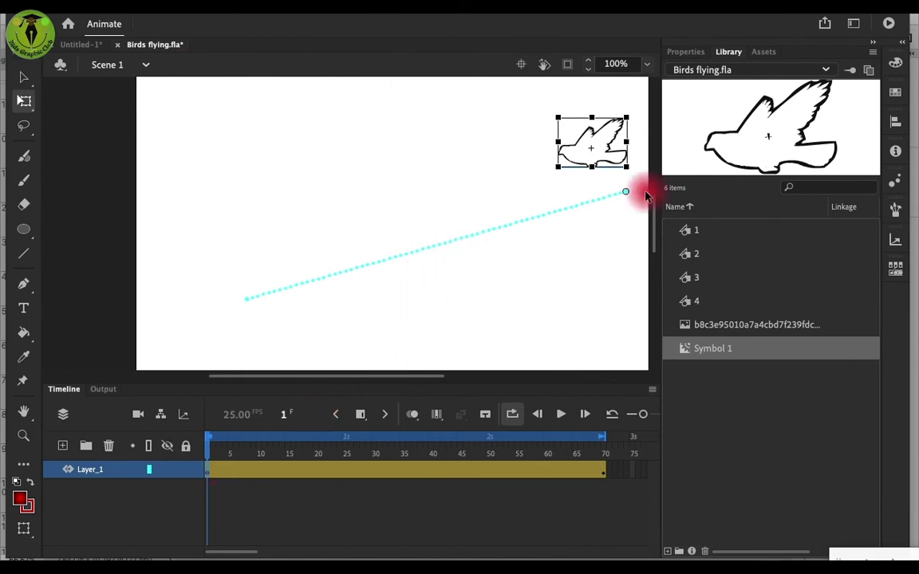
Step: Try the Orient to path option on the bird's motion tween, test the movie, and switch the option back off
left_click(686, 52)
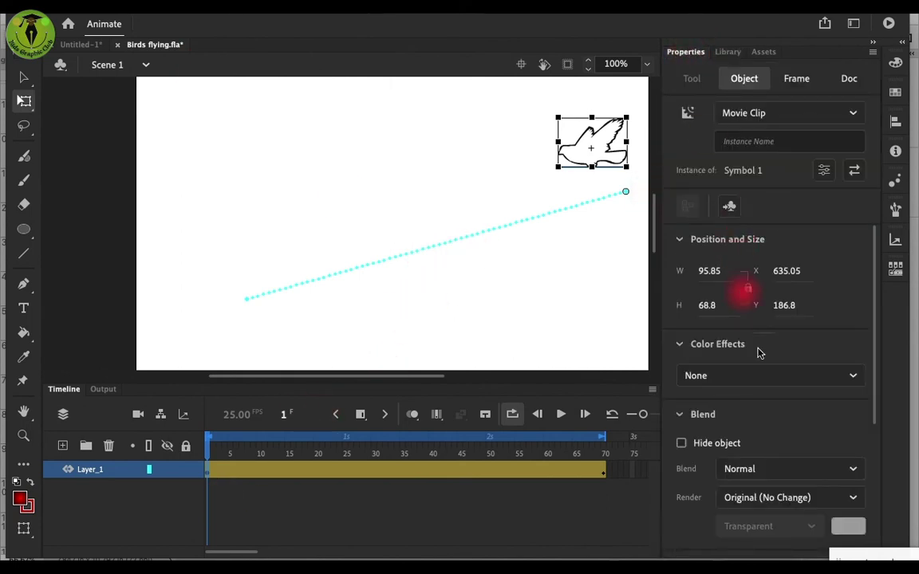
left_click_drag(875, 336, 876, 398)
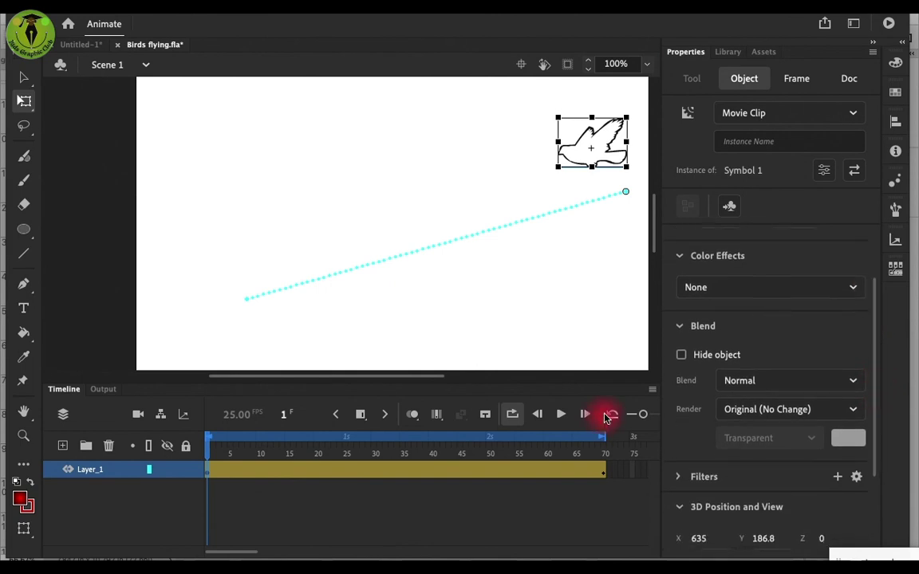
left_click(208, 472)
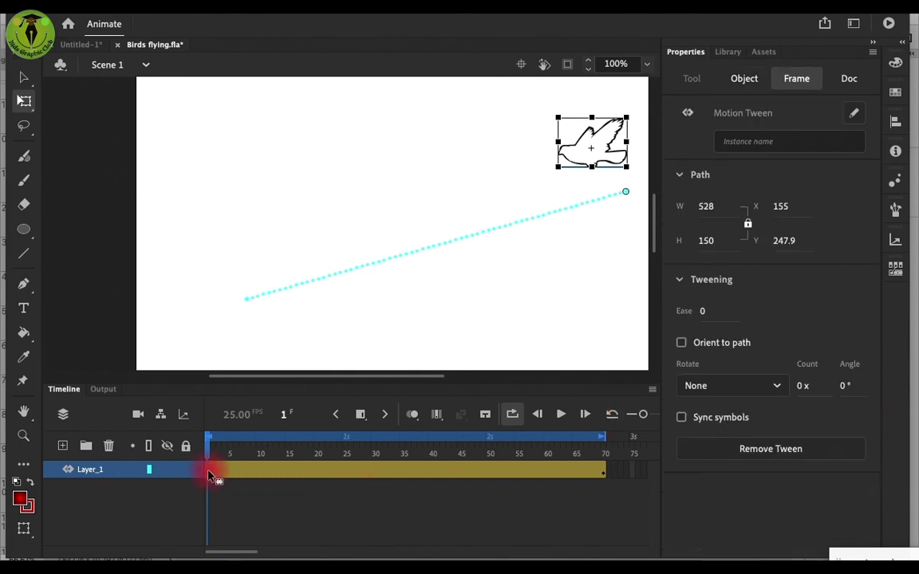
left_click(682, 343)
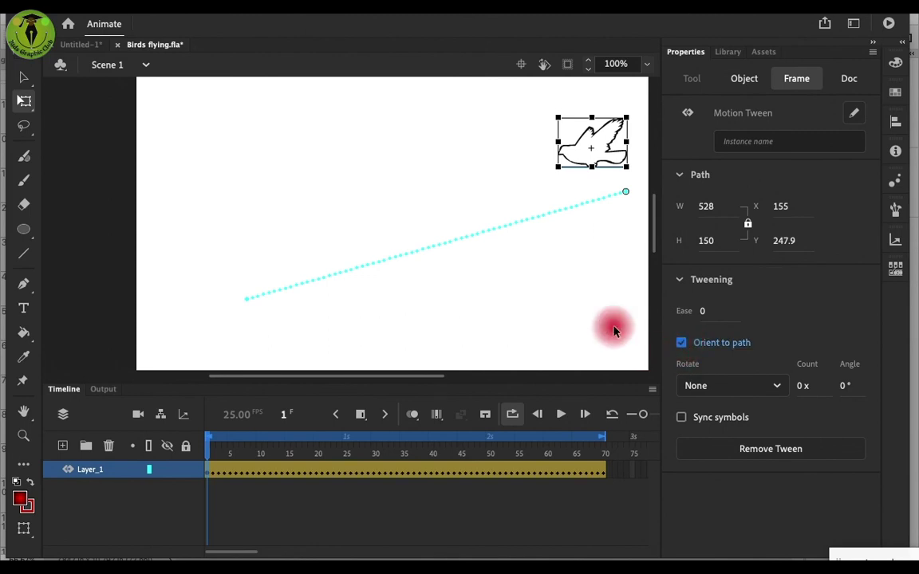
key("super+Return")
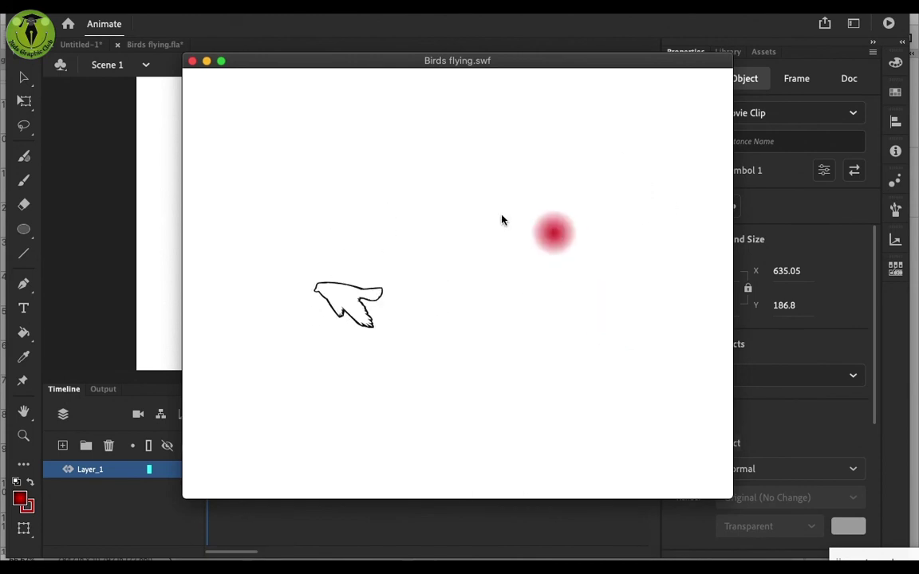
left_click(193, 64)
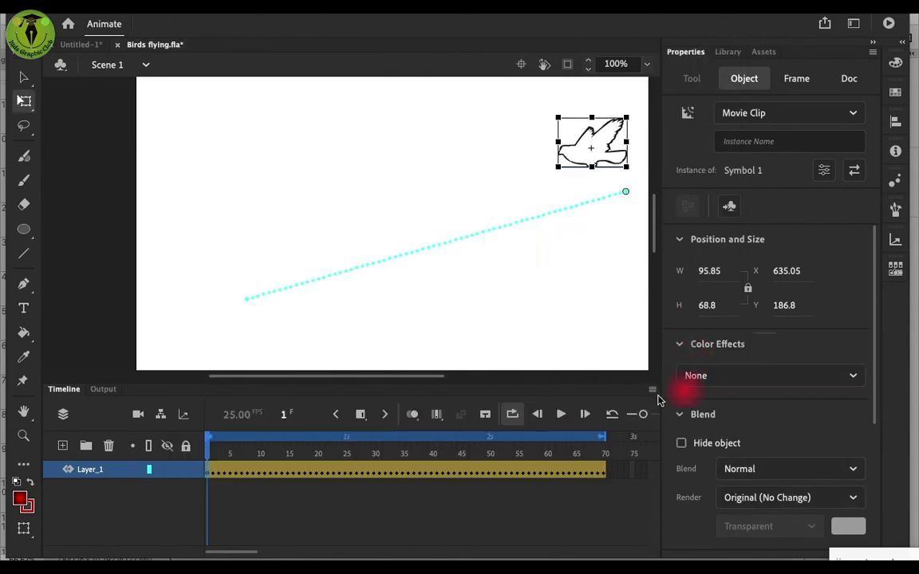
left_click(211, 477)
left_click(681, 342)
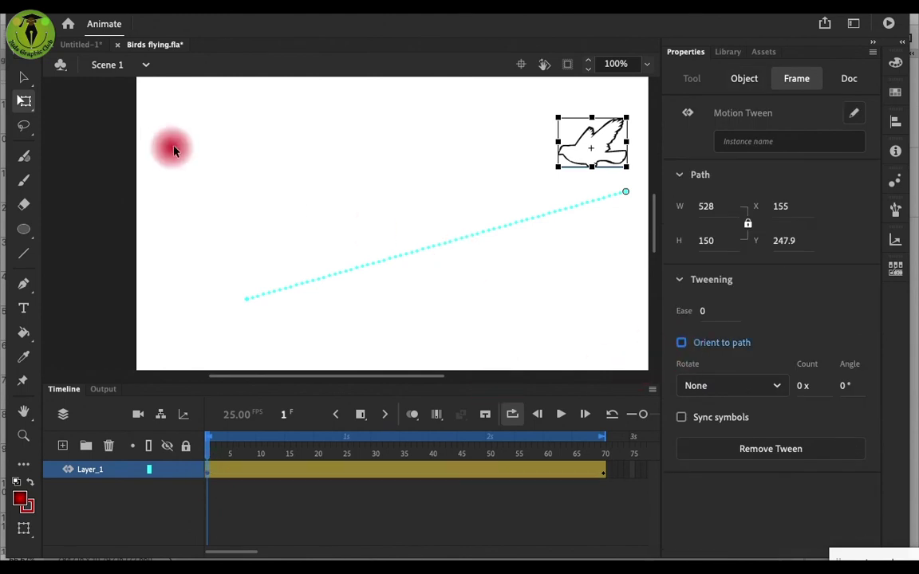
Step: Bend the straight motion path downward into a curve, and test the movie
left_click(26, 79)
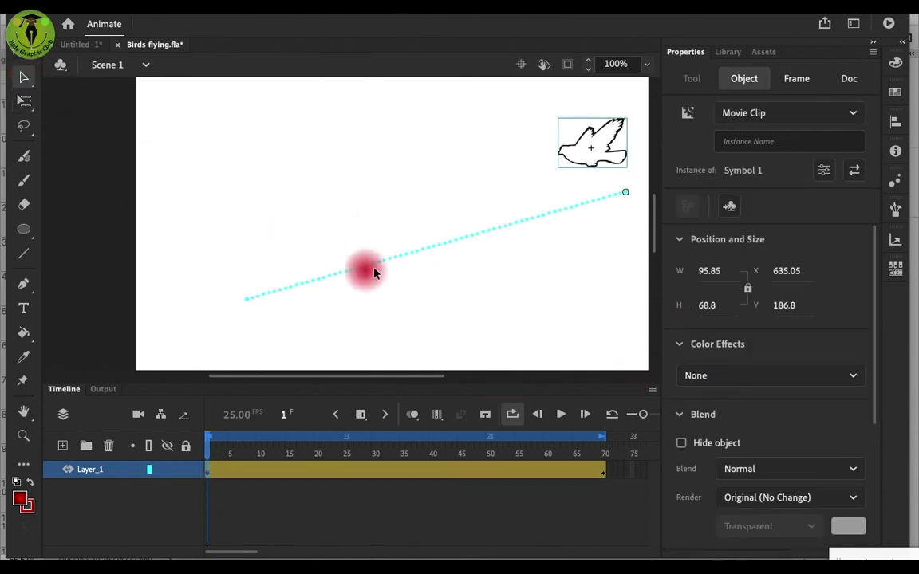
left_click_drag(379, 262, 401, 323)
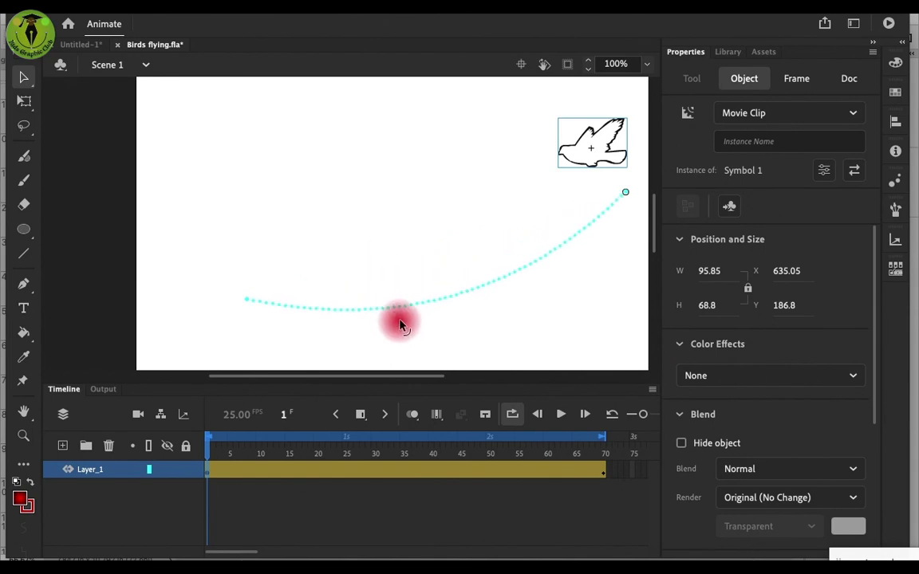
key("super+Return")
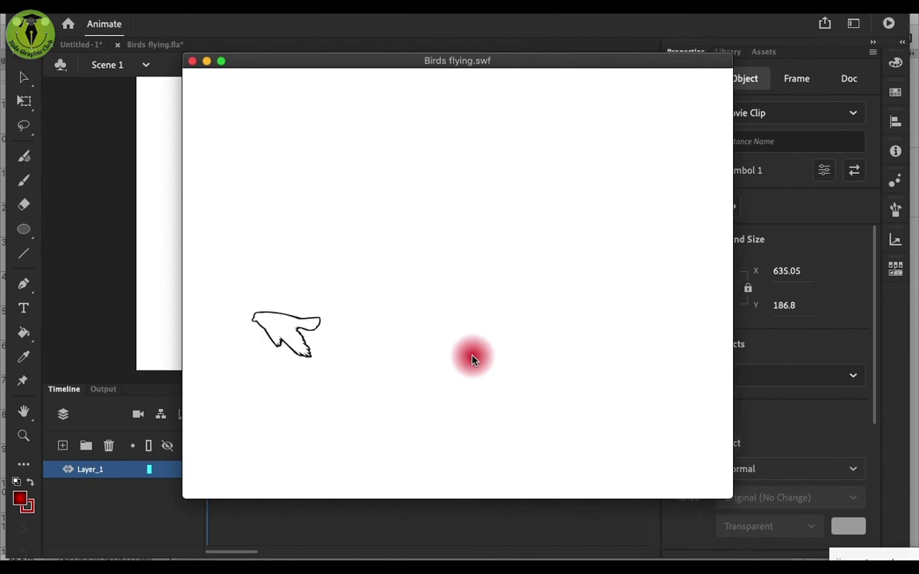
left_click(192, 61)
Step: Deepen the path's curve, extend its end to the stage's left edge, and shift the bird's start position slightly down and right
left_click_drag(480, 290, 492, 315)
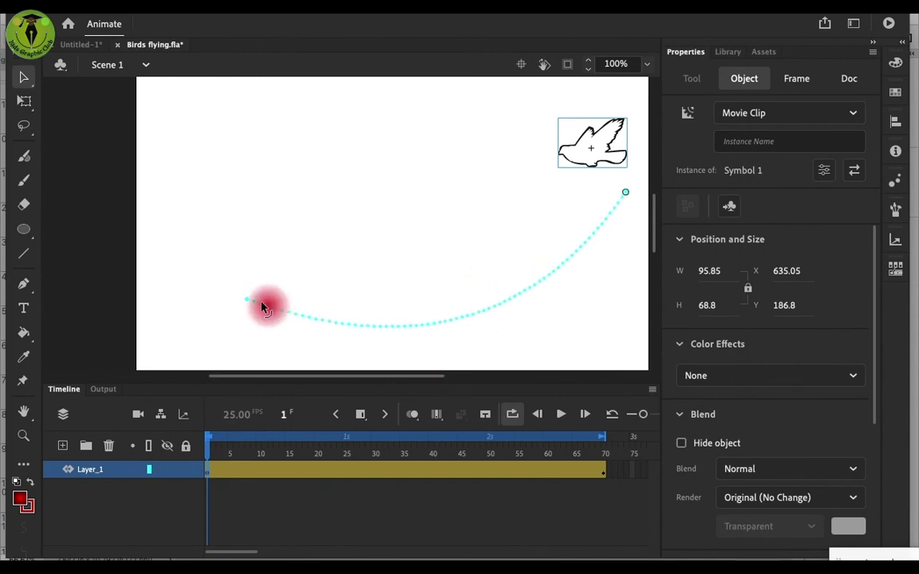
left_click_drag(248, 305, 153, 235)
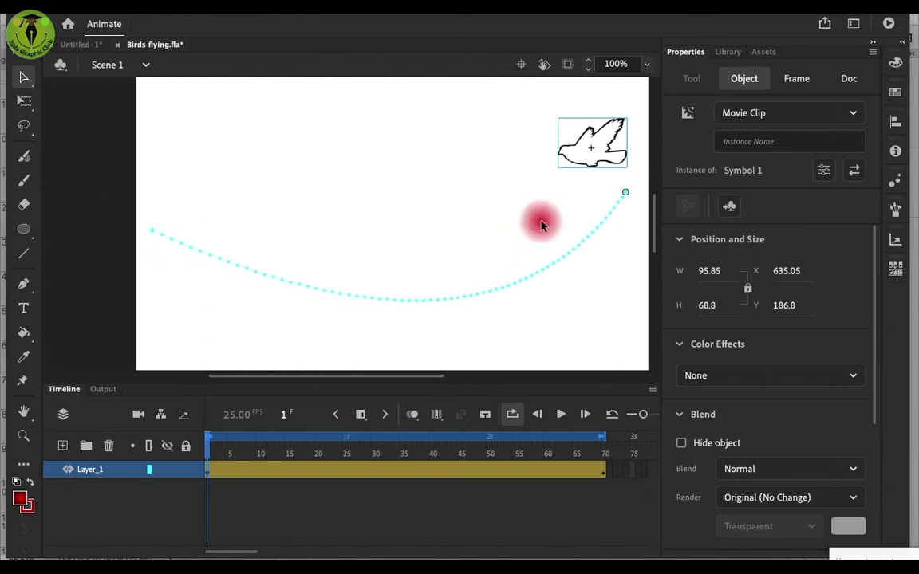
left_click_drag(585, 167, 601, 188)
Step: Rotate the bird slightly counterclockwise at frame 1, and place its transformation point at the bird's centre
left_click(24, 102)
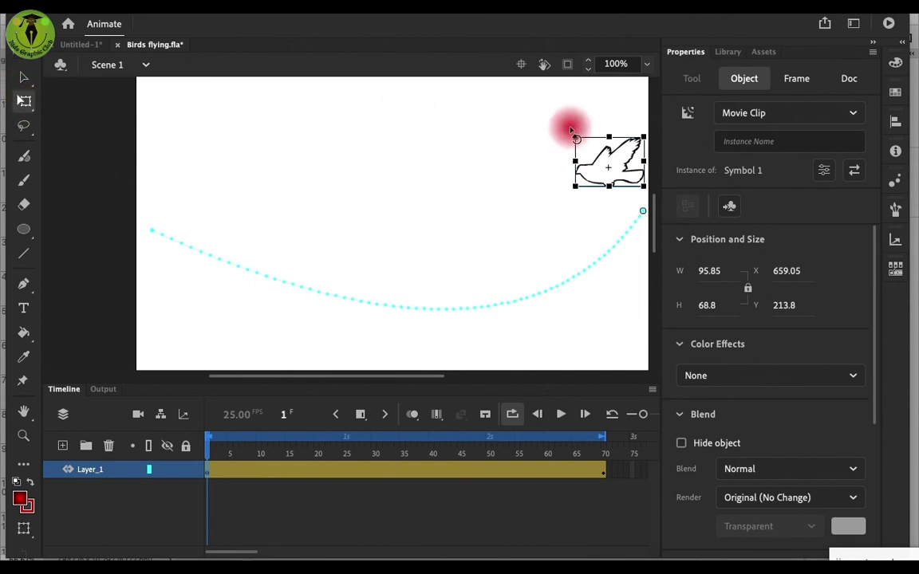
left_click_drag(571, 127, 563, 149)
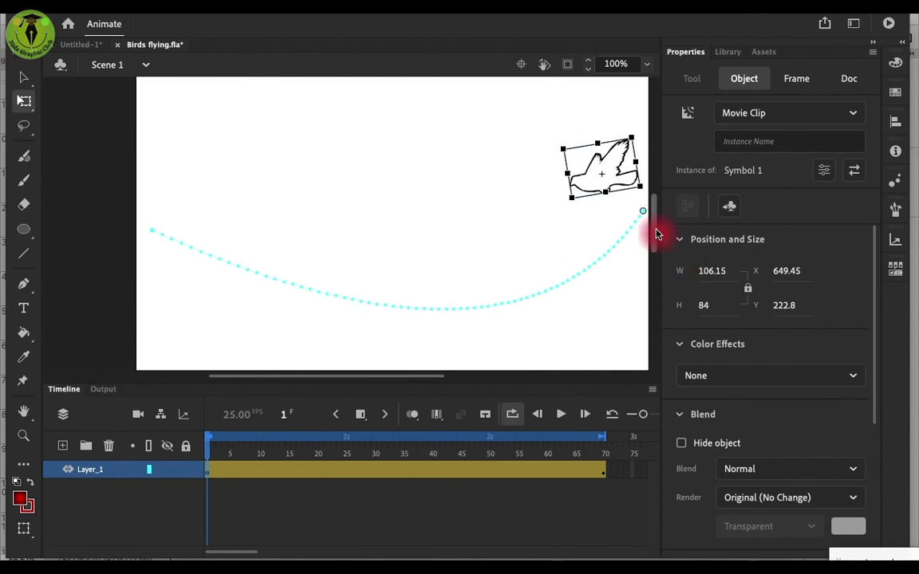
left_click(603, 185)
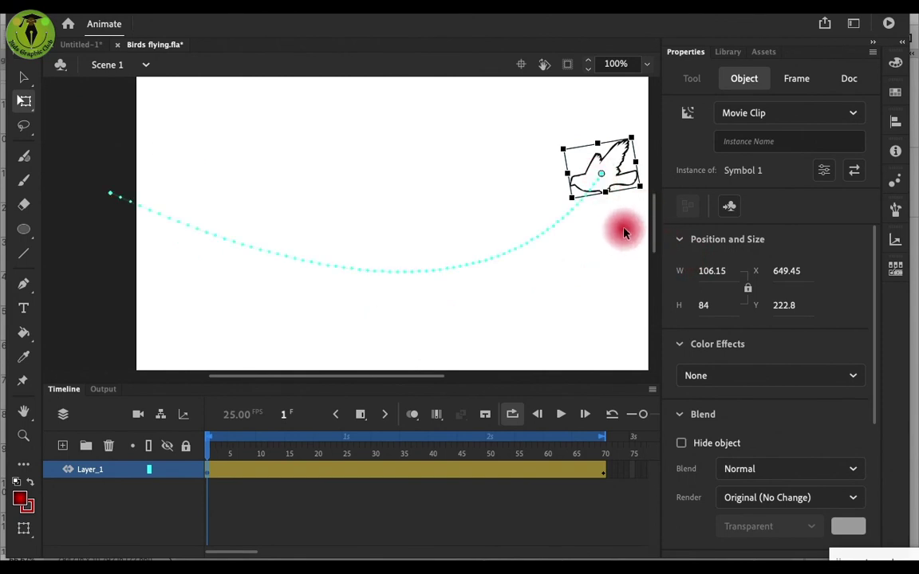
Step: Go to frame 70 and test the movie to check the tilted bird's flight along the curve
left_click(604, 457)
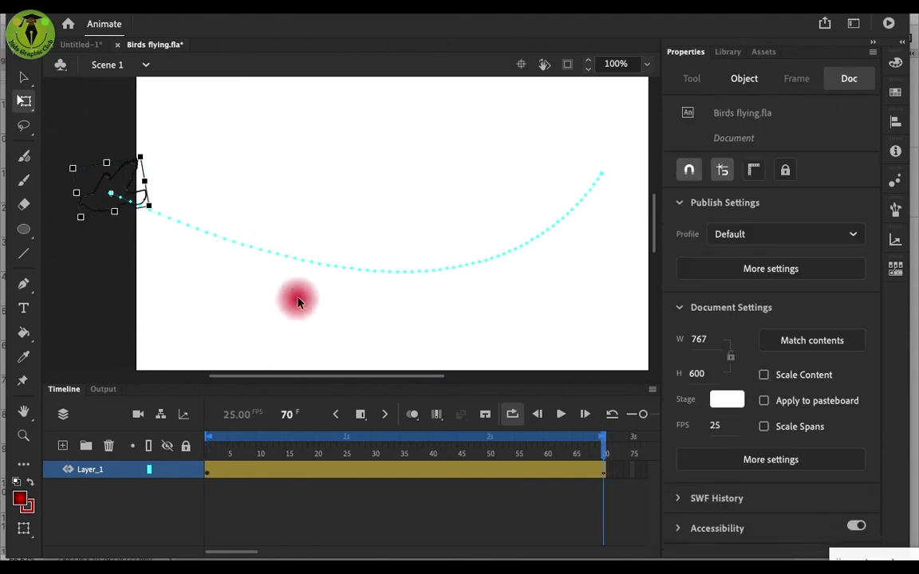
key("super+Return")
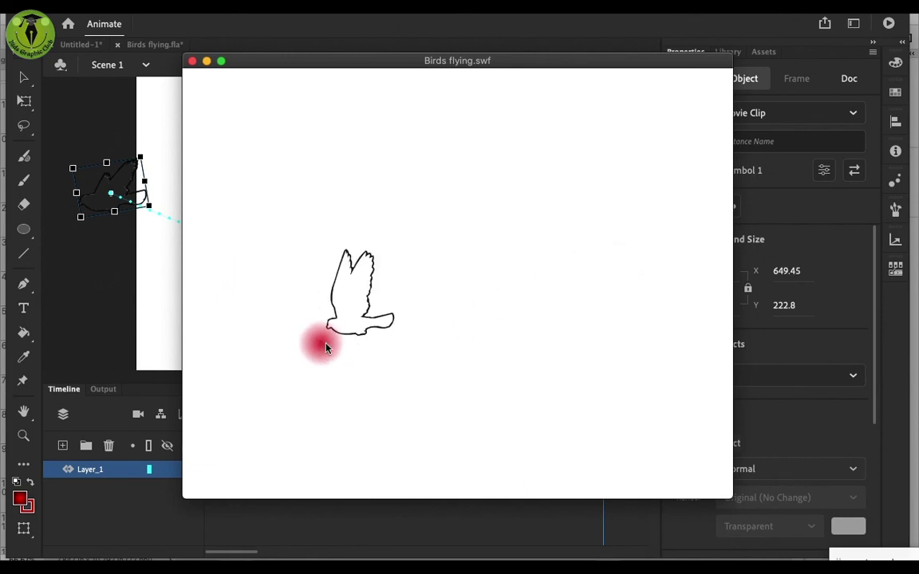
left_click(191, 61)
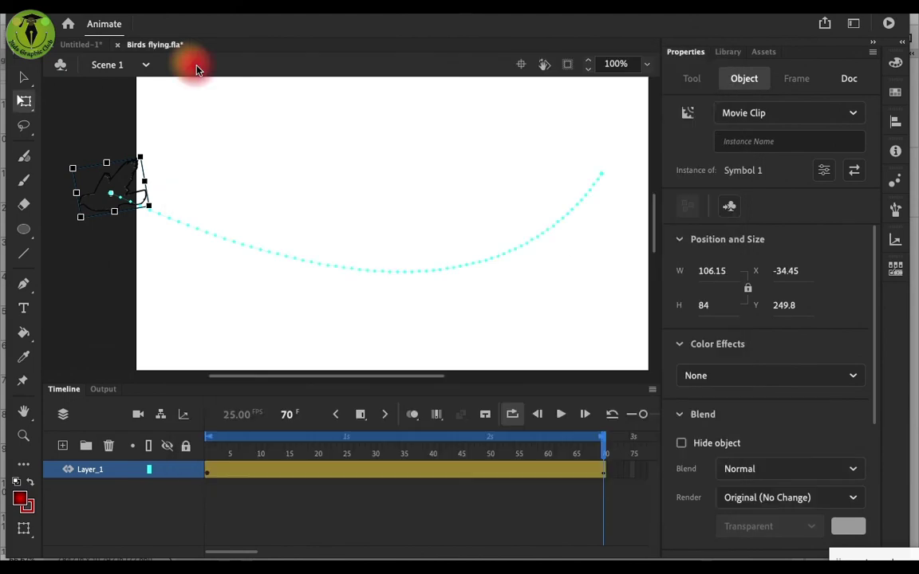
Step: Rotate the bird clockwise at frame 70 so its beak points upward, and test the movie
left_click_drag(185, 205, 165, 185)
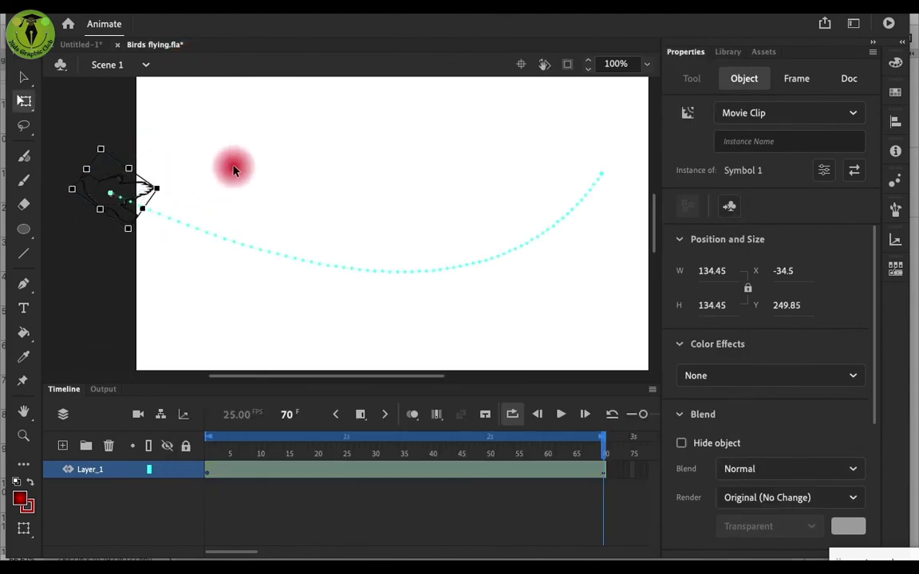
key("super+Return")
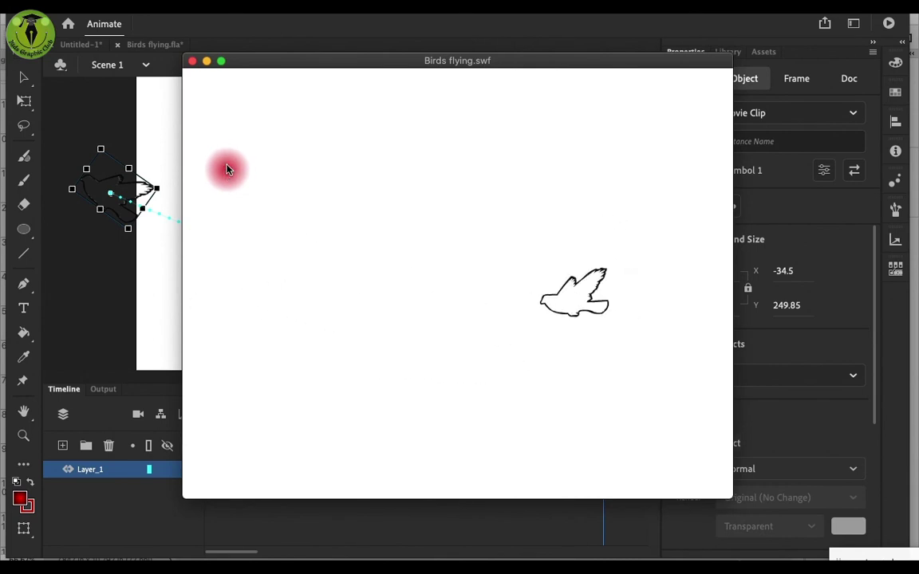
left_click(192, 63)
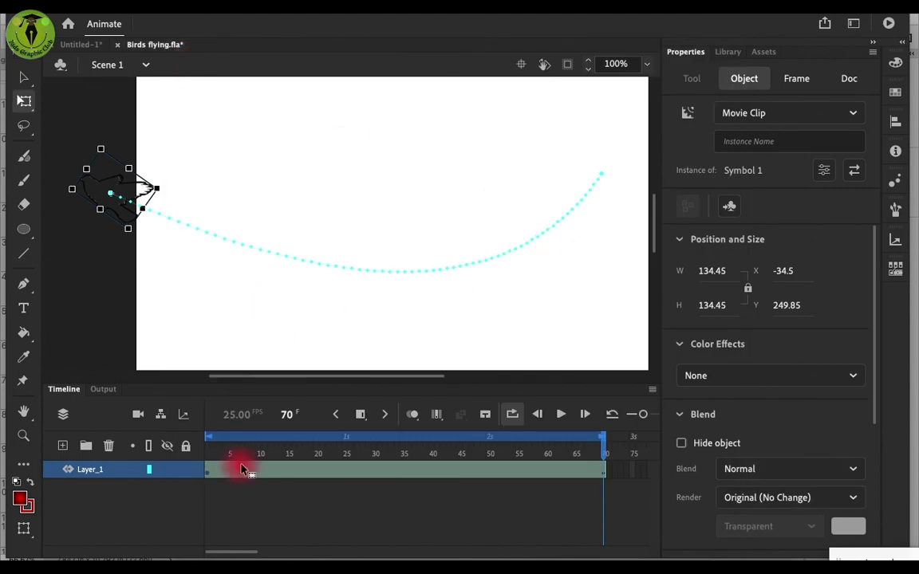
Step: Try the Orient to path option on the bird's motion tween with a movie test, and switch the option off again
left_click(212, 477)
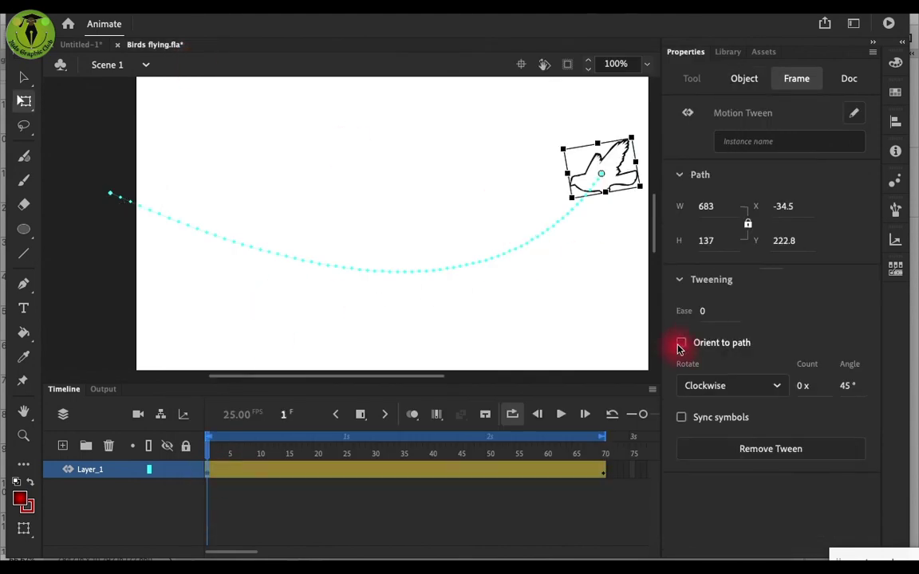
key("super+Return")
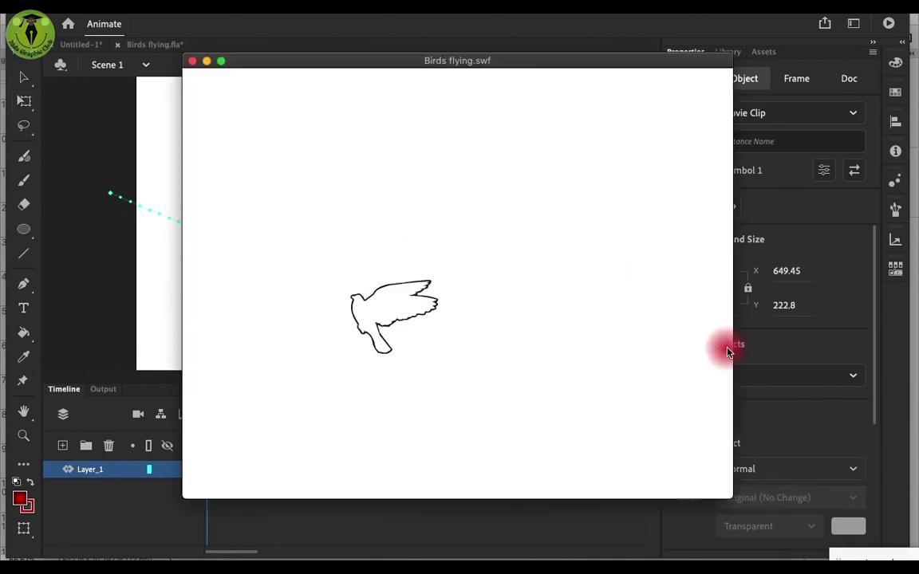
left_click(192, 62)
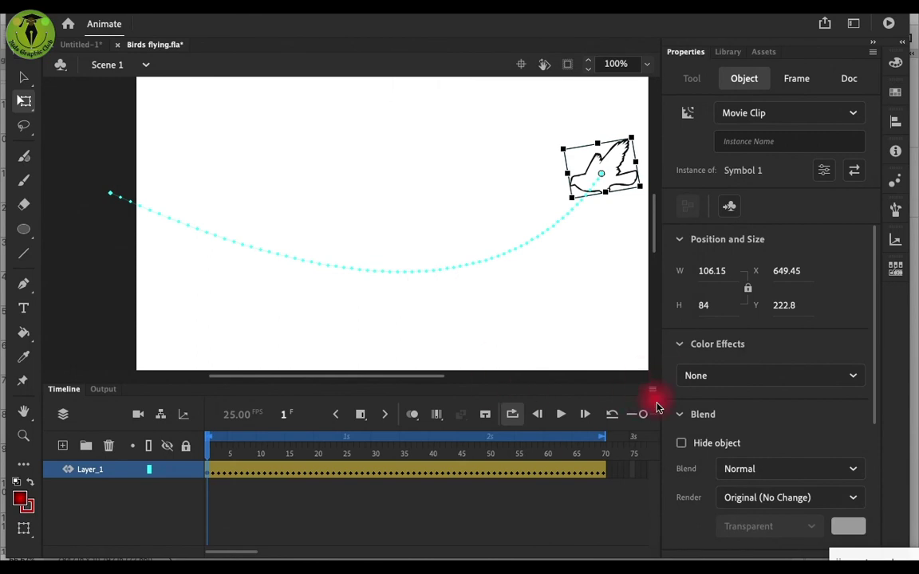
left_click(219, 473)
left_click(679, 344)
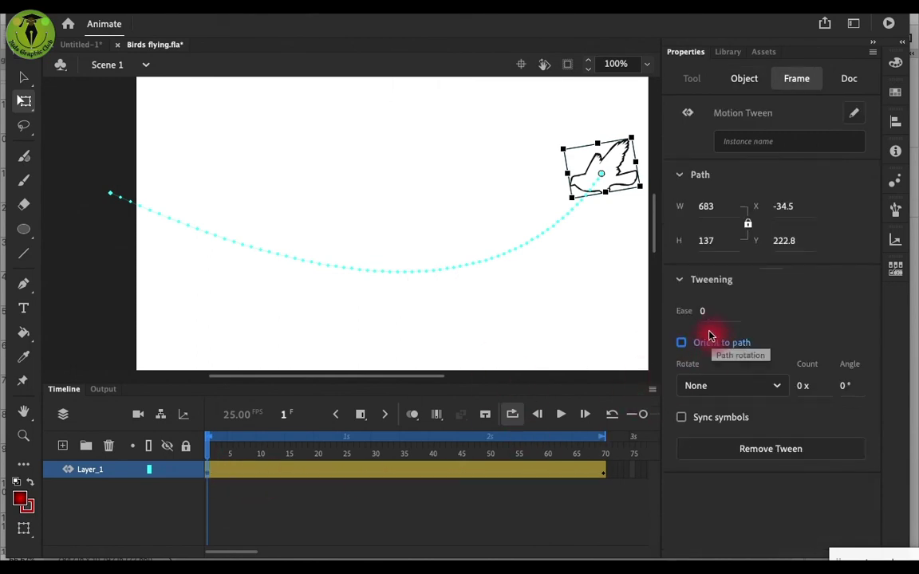
Step: Set the Ease of the bird's motion tween to 28 out
left_click(225, 472)
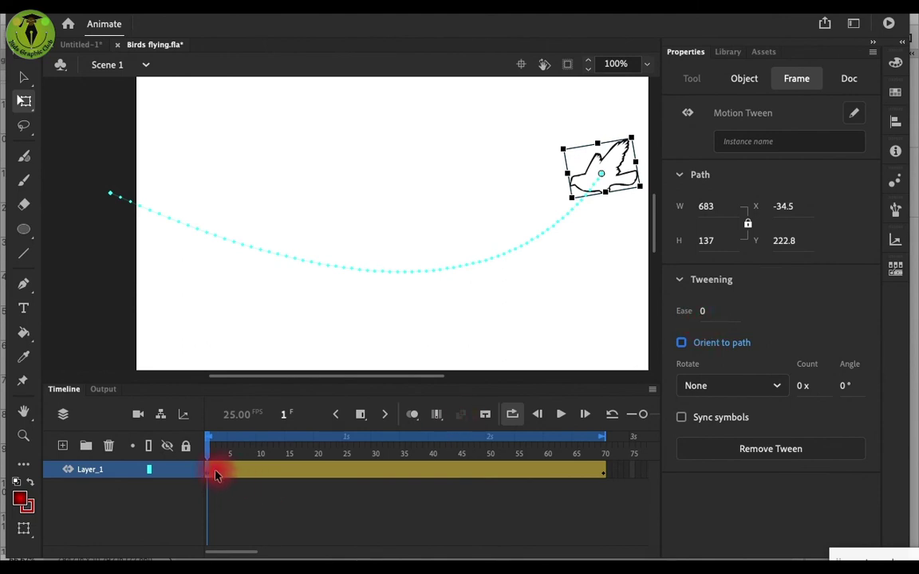
left_click(206, 471)
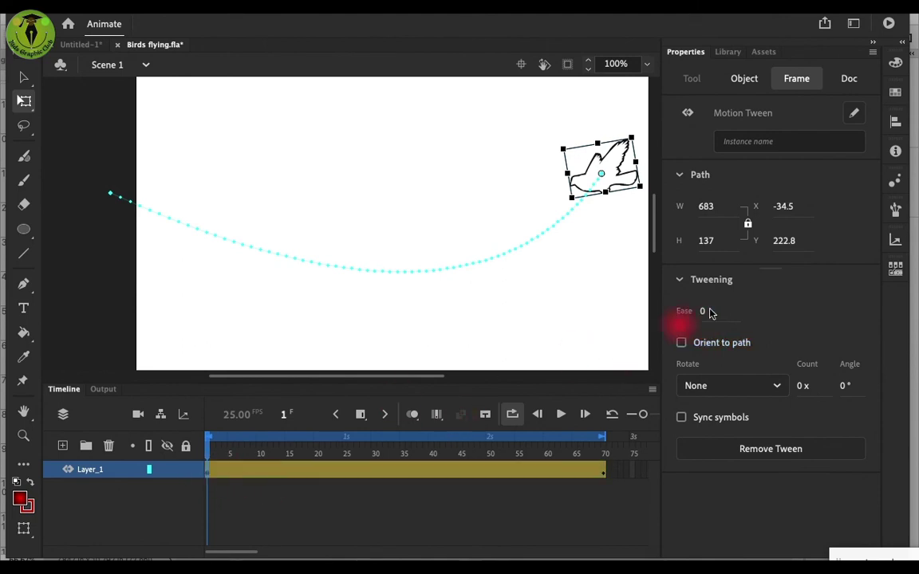
left_click_drag(700, 315, 723, 312)
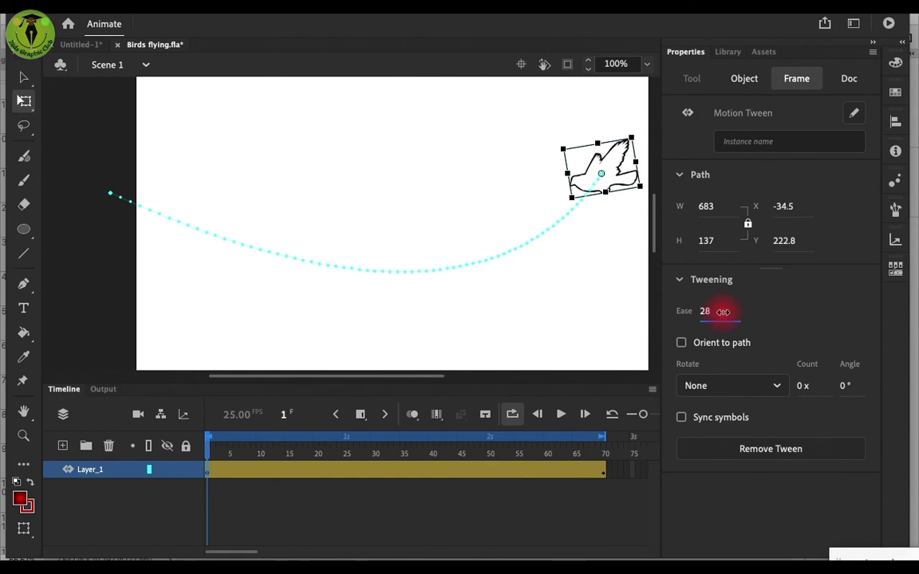
Step: Select the motion tween's frame 70, set its Ease to 100 out, and test the movie
left_click(606, 454)
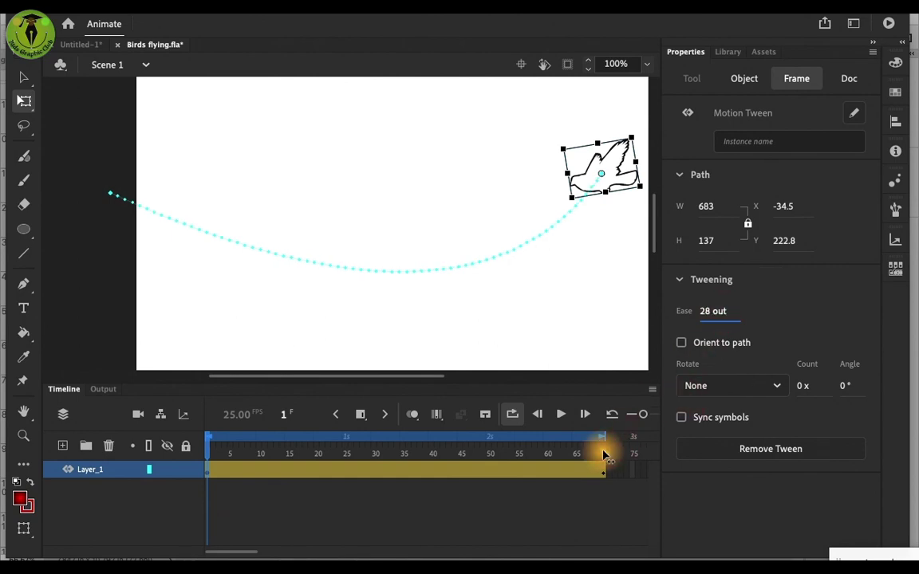
left_click(609, 352)
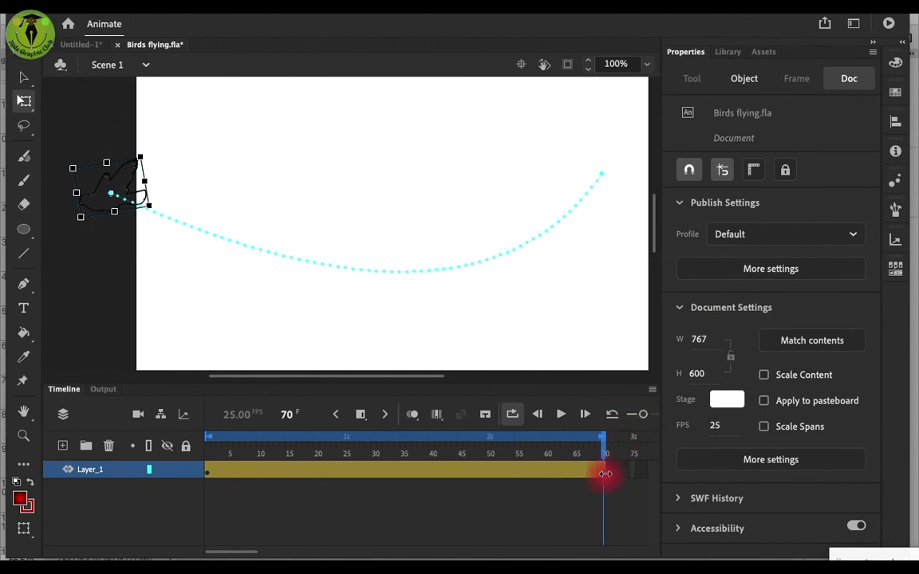
left_click(605, 473)
left_click(715, 408)
left_click_drag(707, 314, 805, 310)
key("ctrl+Return")
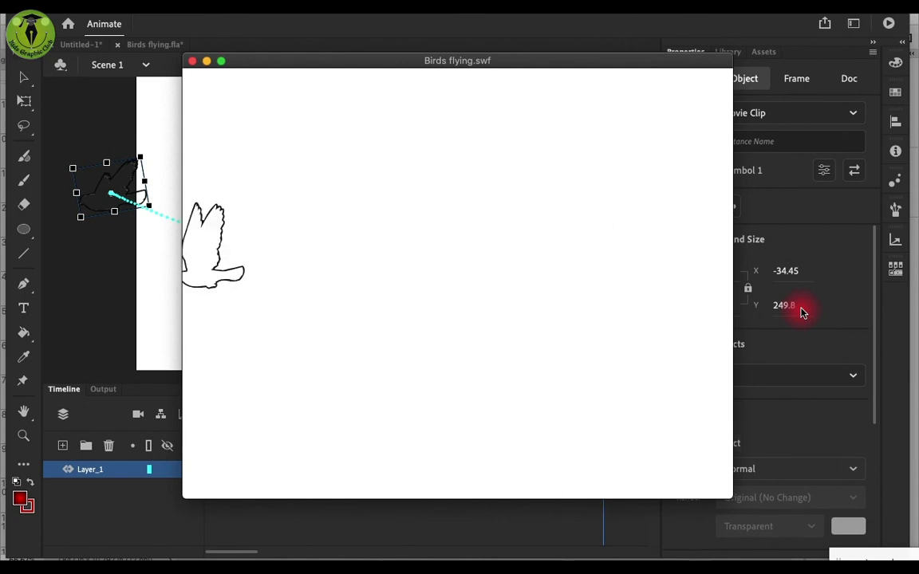
left_click(194, 62)
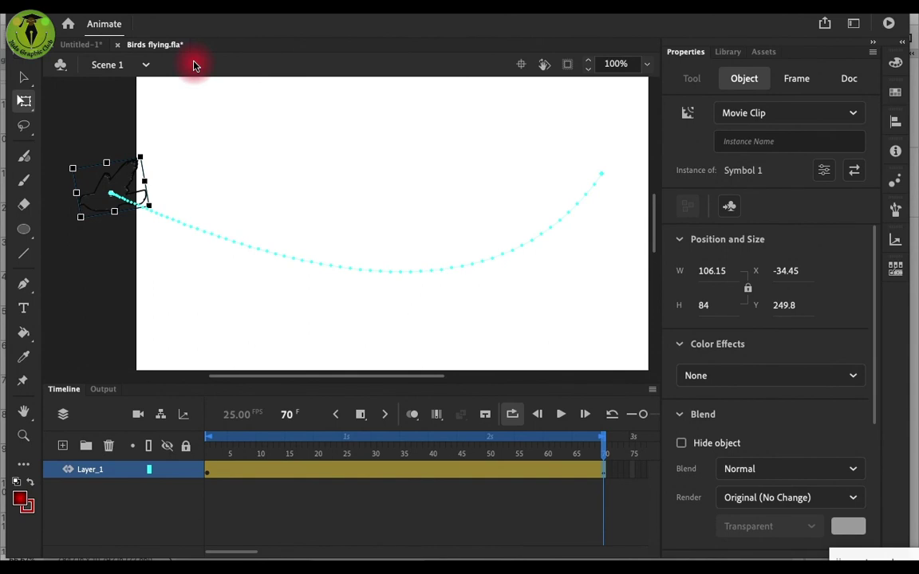
left_click(290, 222)
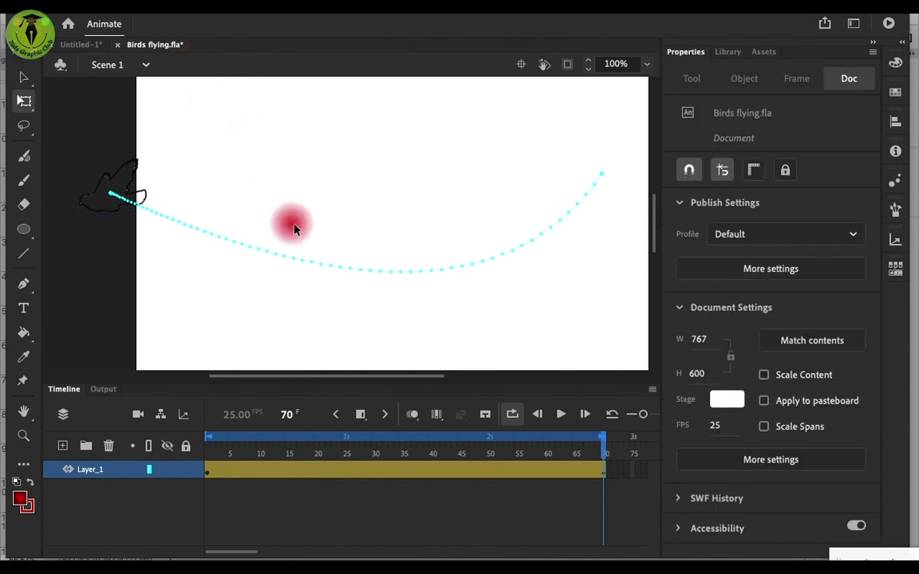
Step: Add a new layer at frame 1 and place a Symbol 1 instance on it below the existing bird
left_click(209, 475)
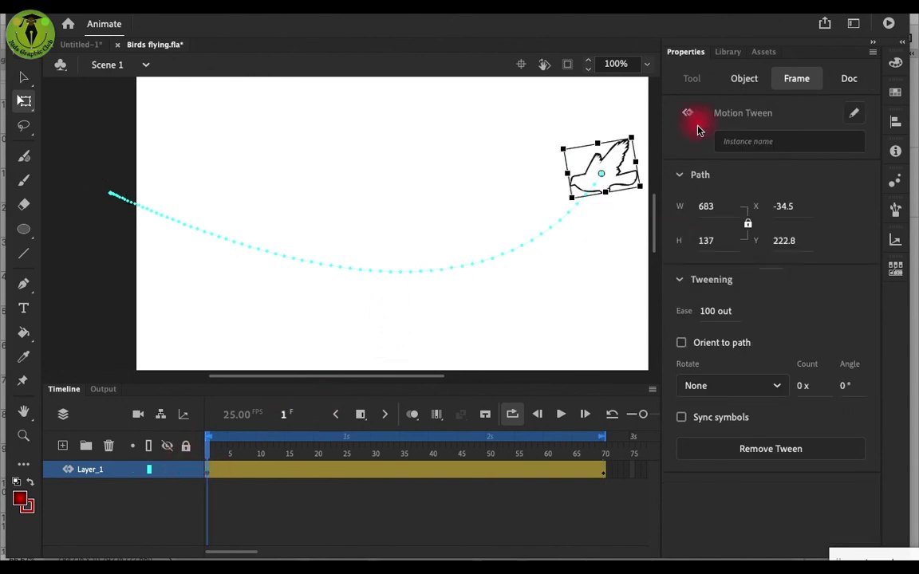
left_click(727, 52)
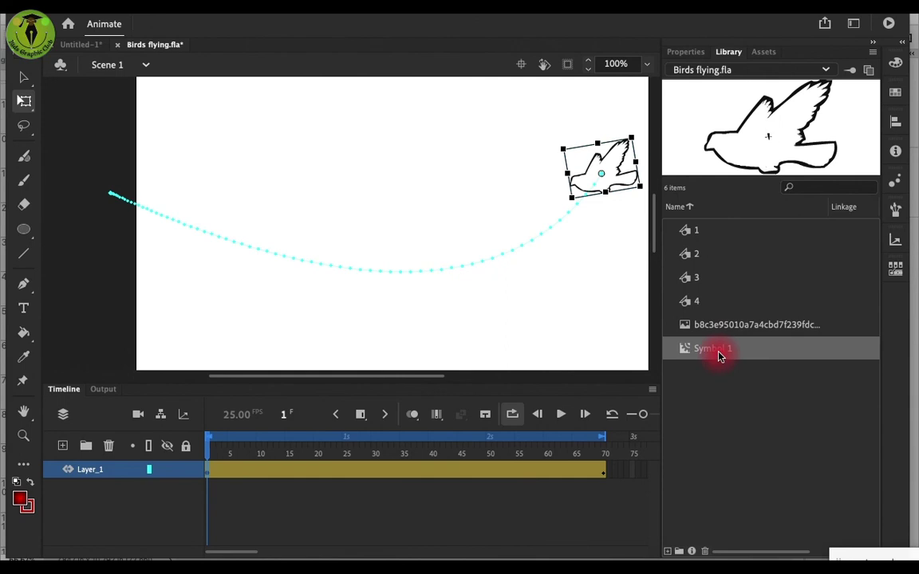
mouse_move(698, 356)
left_mouse_down()
mouse_move(563, 327)
mouse_move(688, 343)
left_mouse_up()
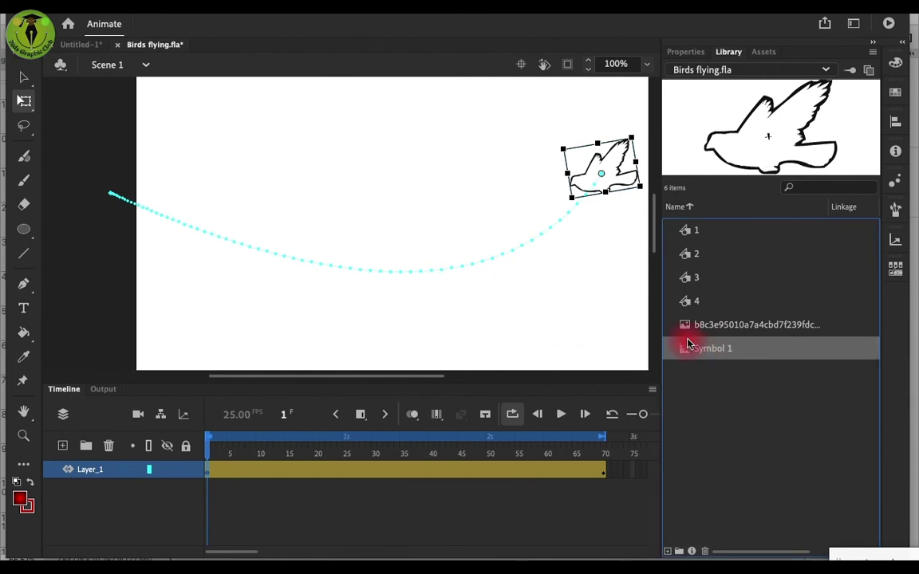
left_click(63, 445)
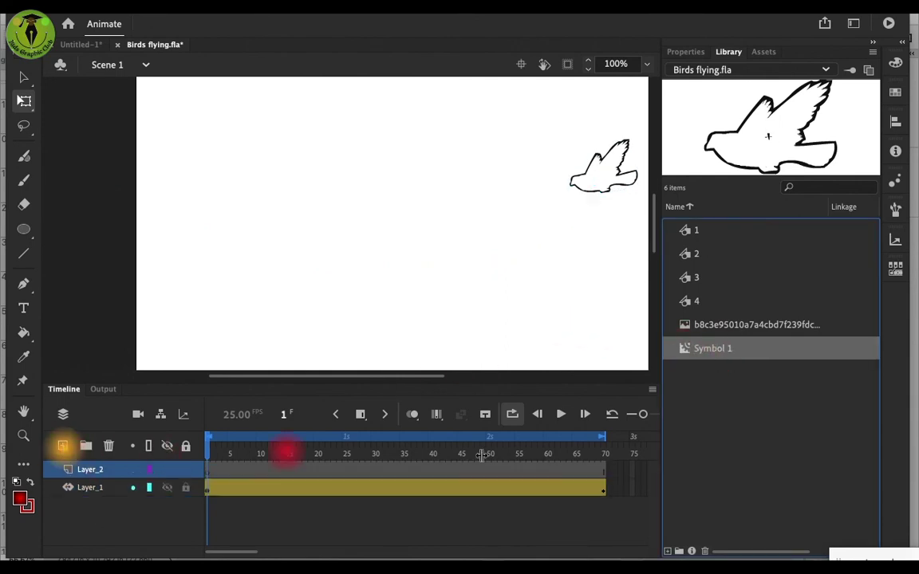
left_click_drag(683, 355, 574, 284)
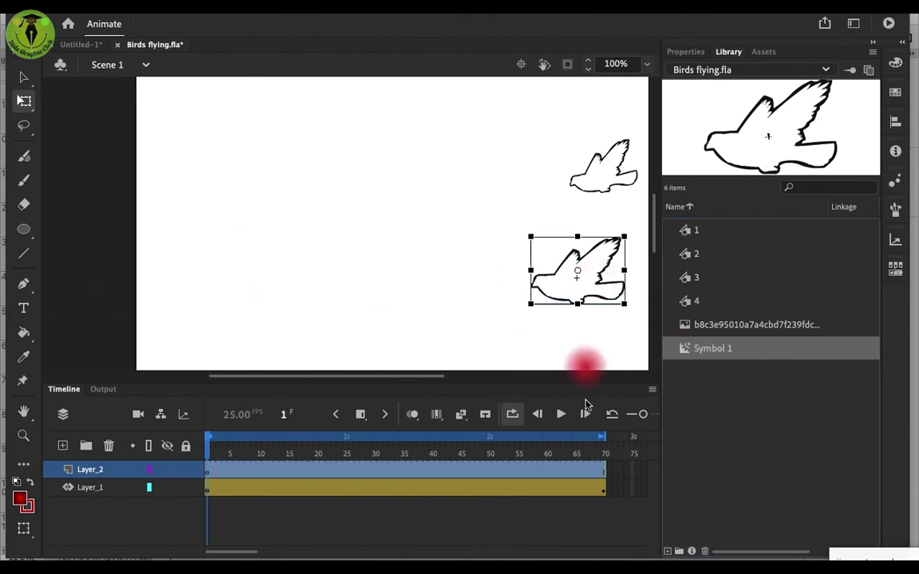
Step: Insert a keyframe at frame 70 of Layer_2 and move the second bird straight across to the stage's left edge
left_click(603, 478)
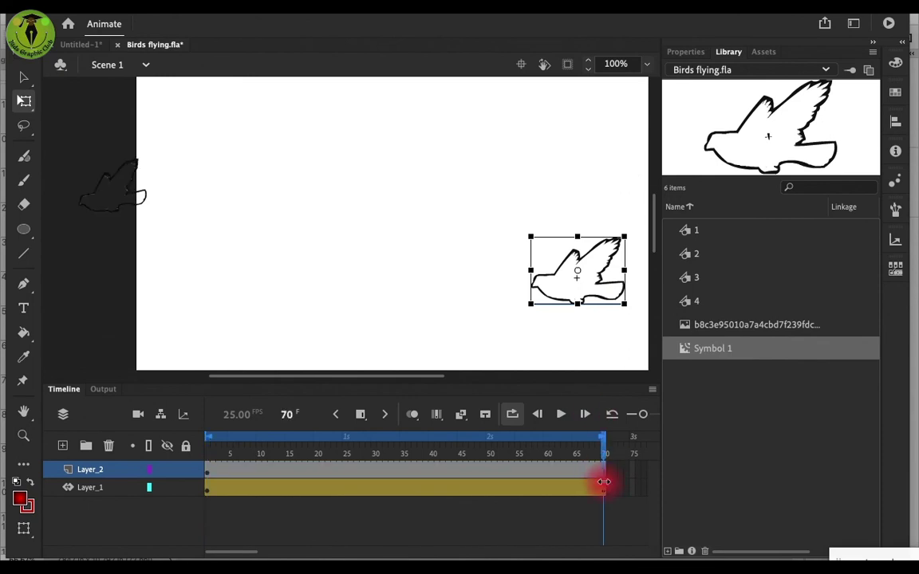
left_click(369, 425)
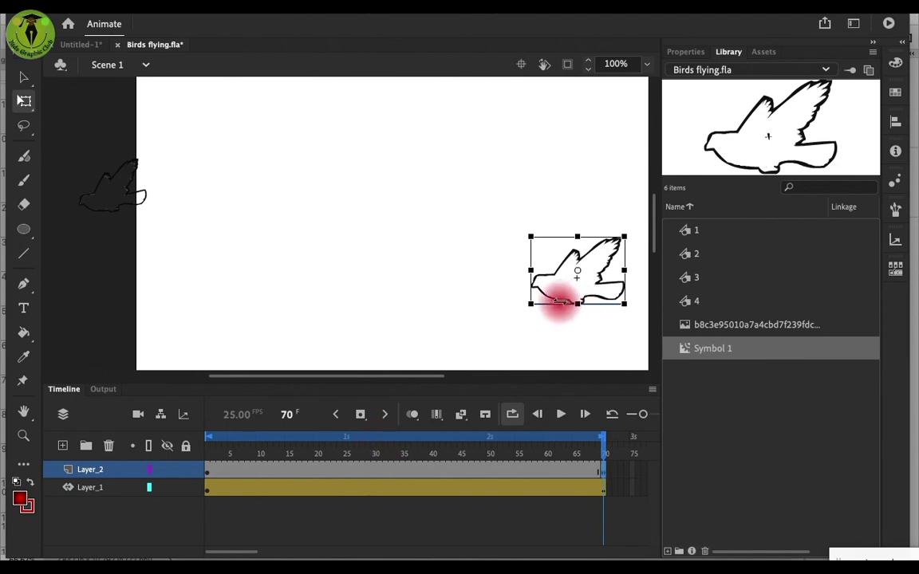
left_click_drag(548, 283, 96, 298)
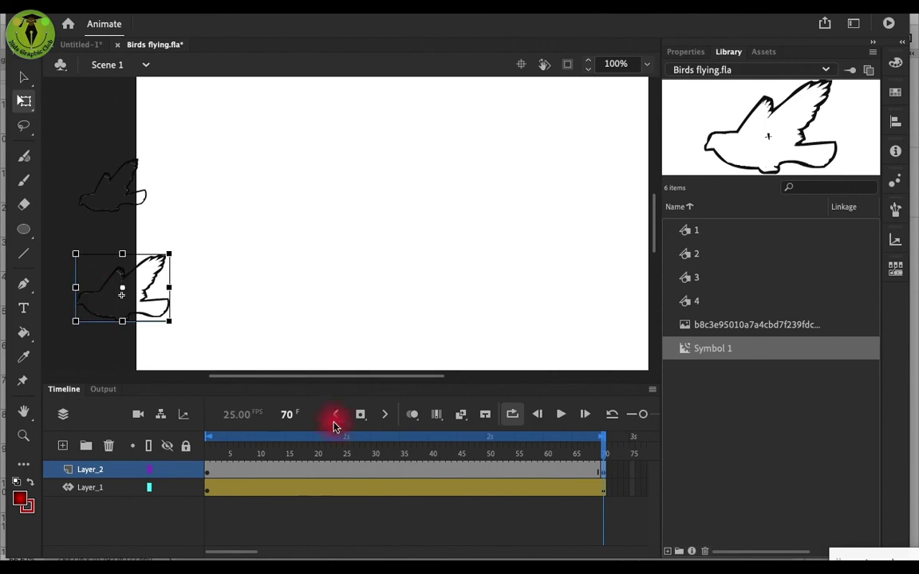
Step: Create a classic tween between the keyframes of Layer_2 and test the movie with both birds
left_click(348, 476)
right_click(349, 474)
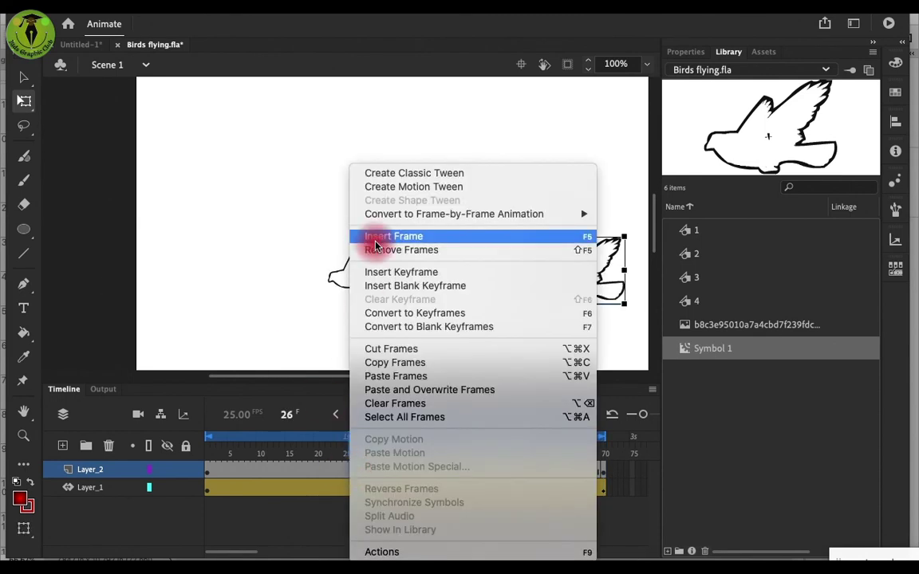
left_click(389, 180)
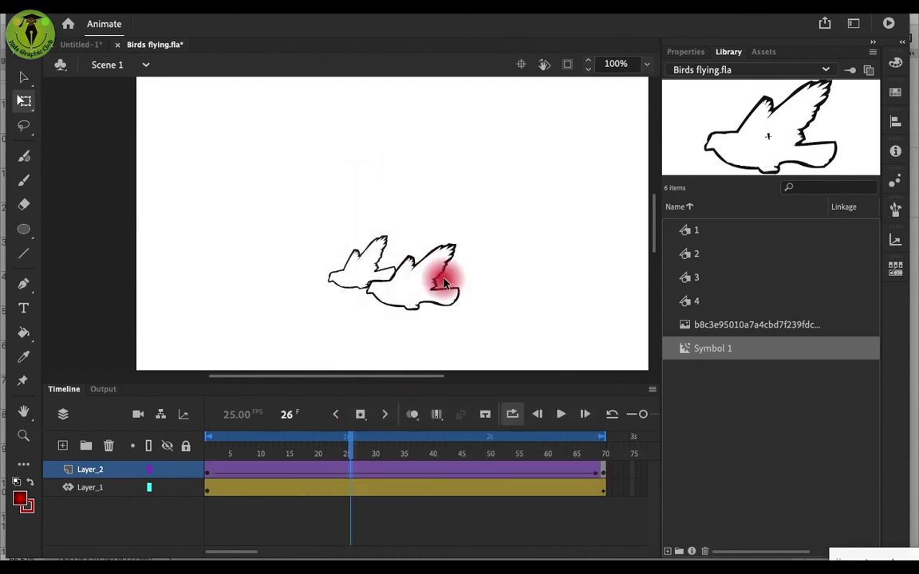
key("super+Return")
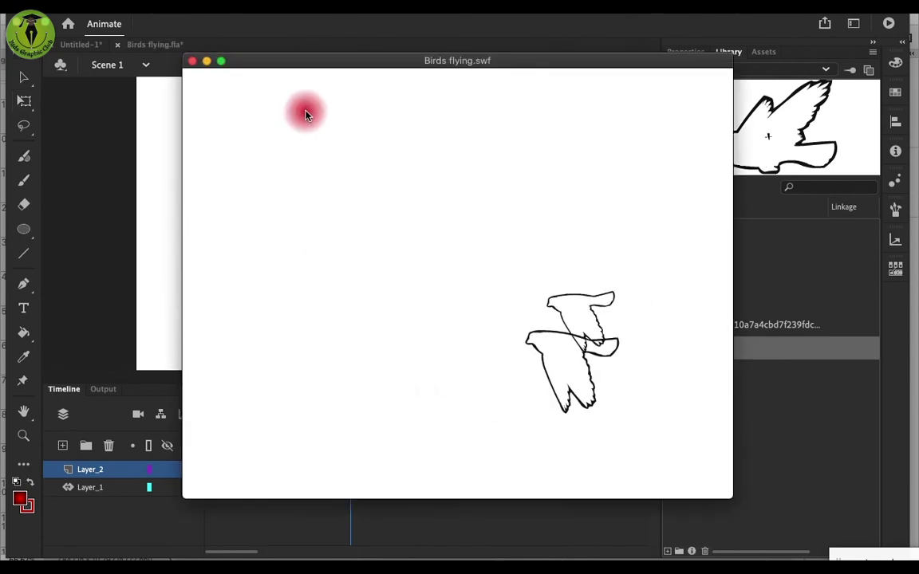
left_click(192, 62)
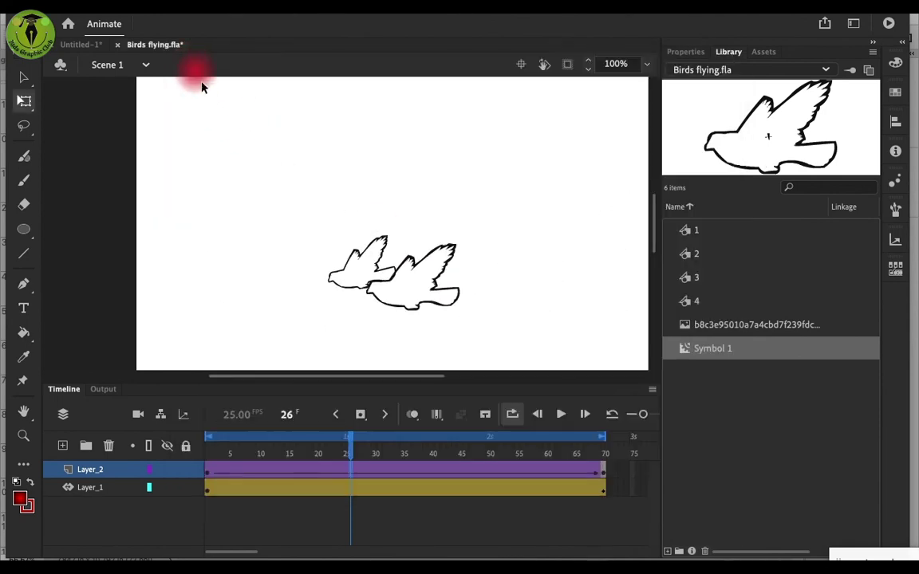
Step: Move the second bird to the upper part of the stage at frame 1, and to the upper left edge at frame 70
left_click(209, 473)
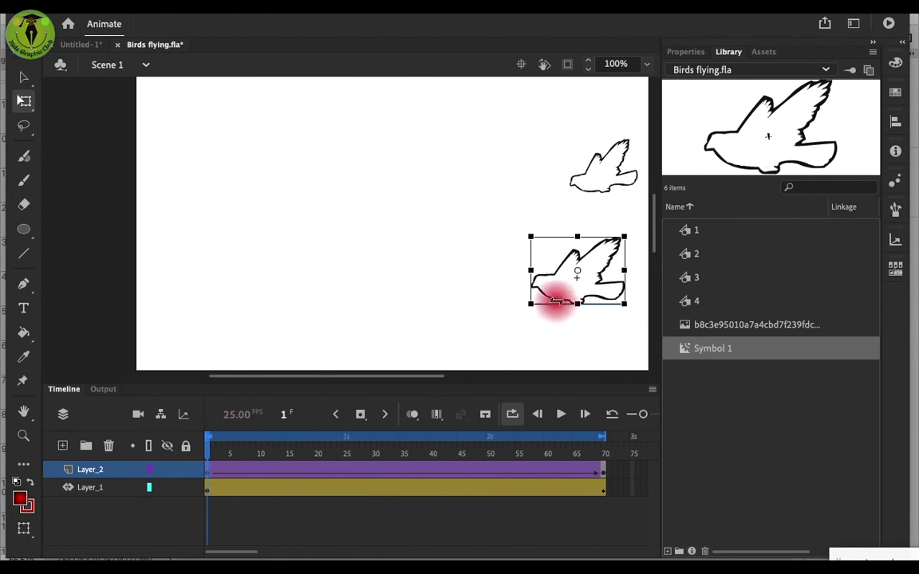
left_click_drag(564, 304, 543, 146)
left_click(605, 472)
left_click(163, 310)
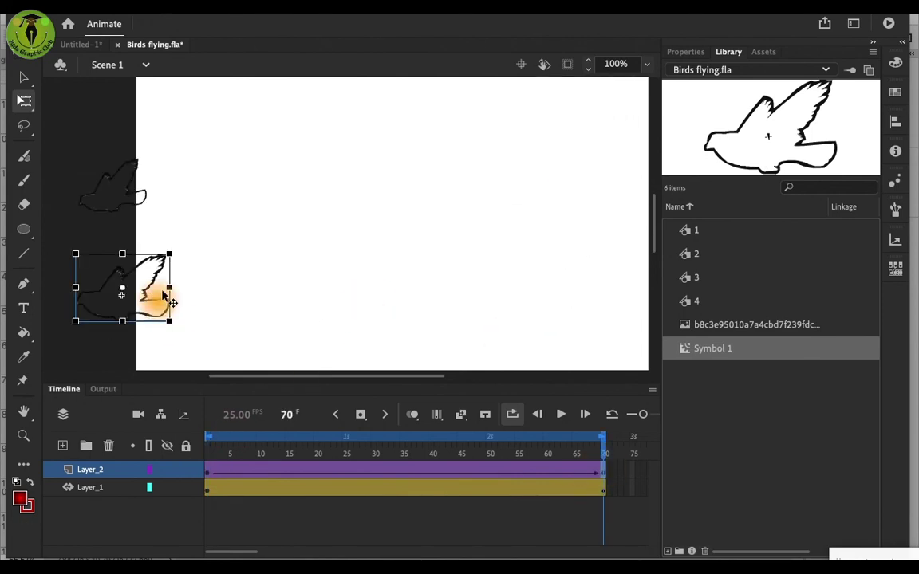
left_click_drag(160, 305, 207, 151)
Step: Move the first bird's end position on Layer_1 down to the stage's lower left at frame 70, and test the movie
left_click(604, 491)
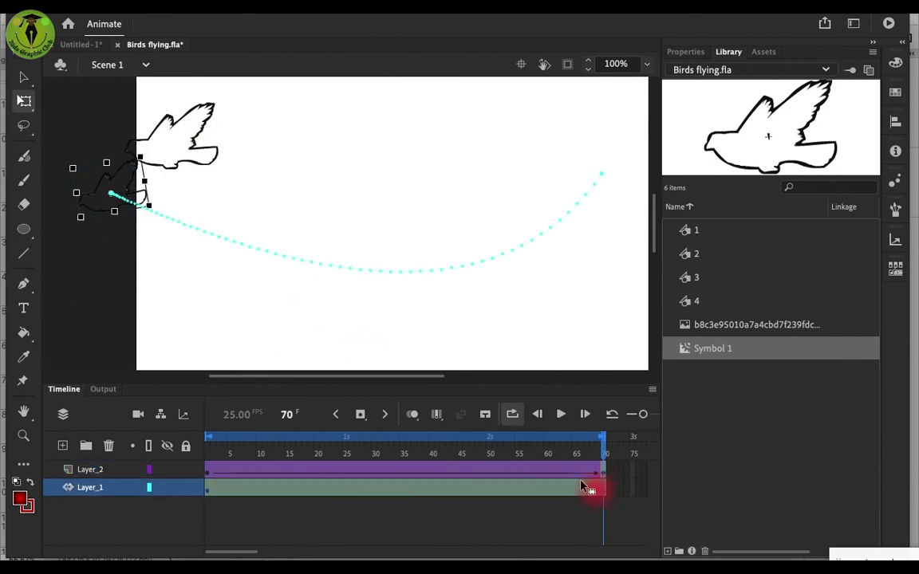
left_click_drag(98, 212, 91, 314)
key("super+Return")
left_click(213, 132)
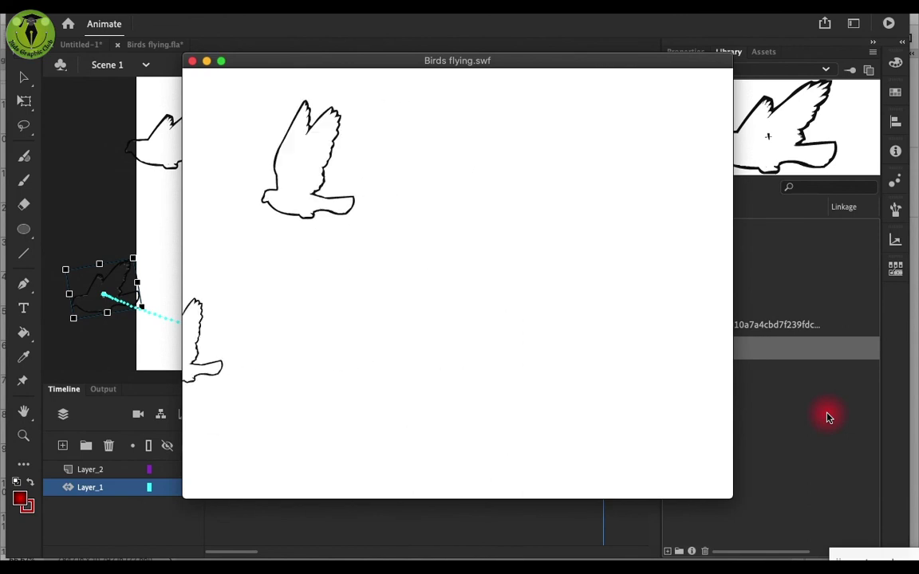
left_click(193, 63)
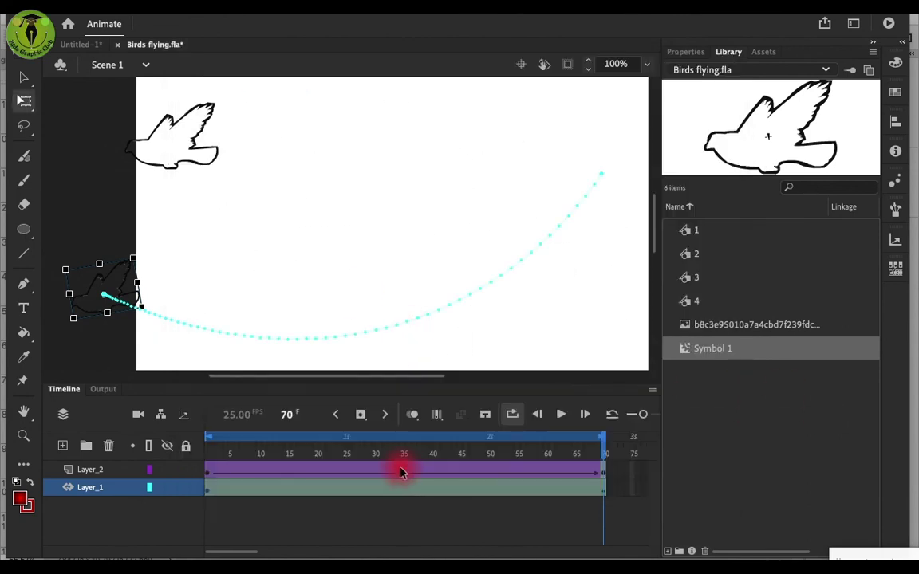